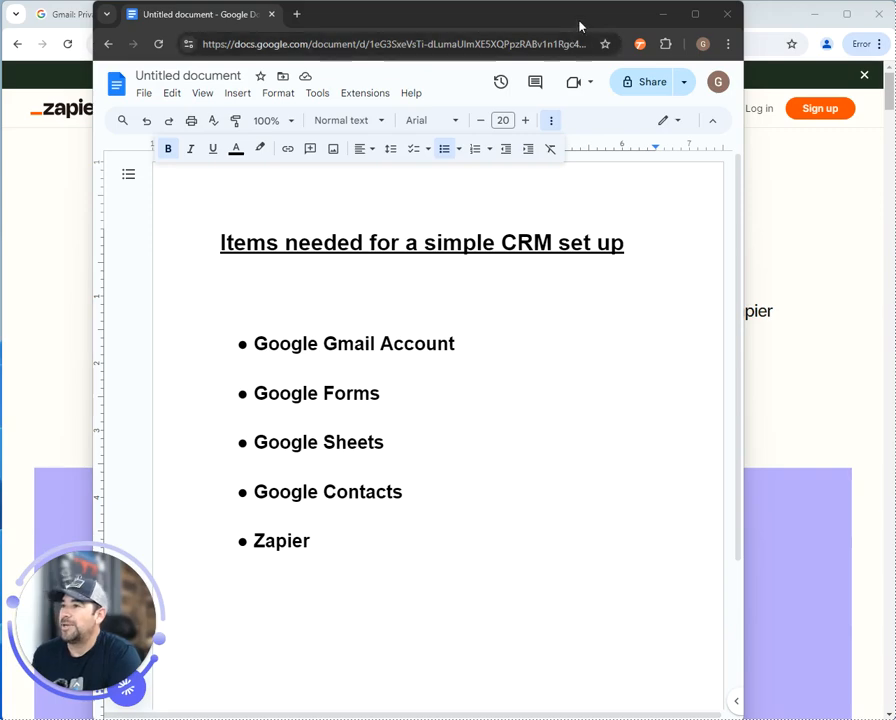
Move the CRM checklist document out of the way
left_click_drag(580, 27, 860, 0)
Start a personal Google account from the Gmail page and enter the first and last name
left_click(127, 13)
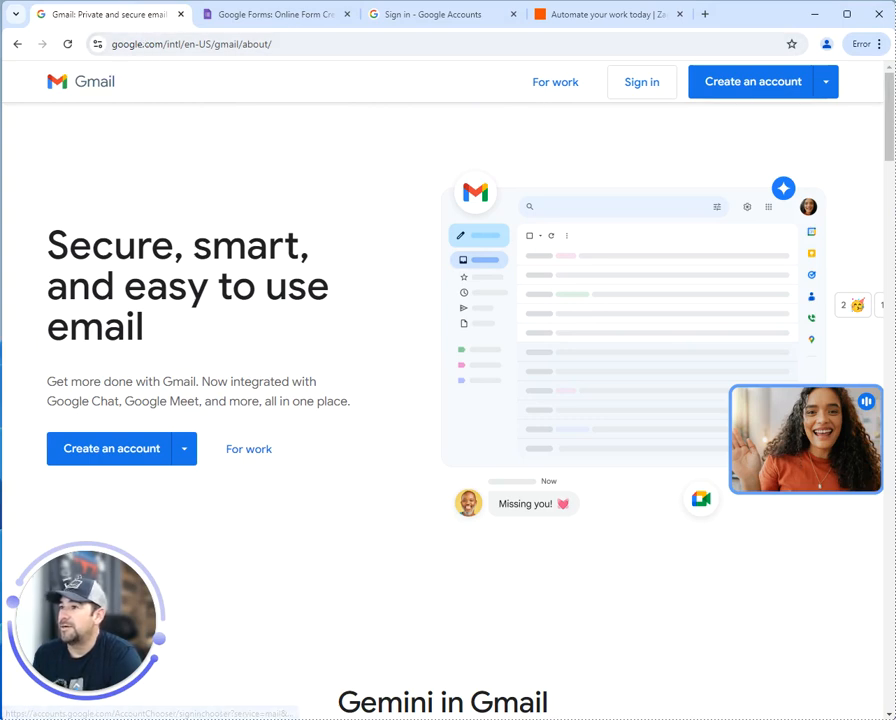
left_click(781, 91)
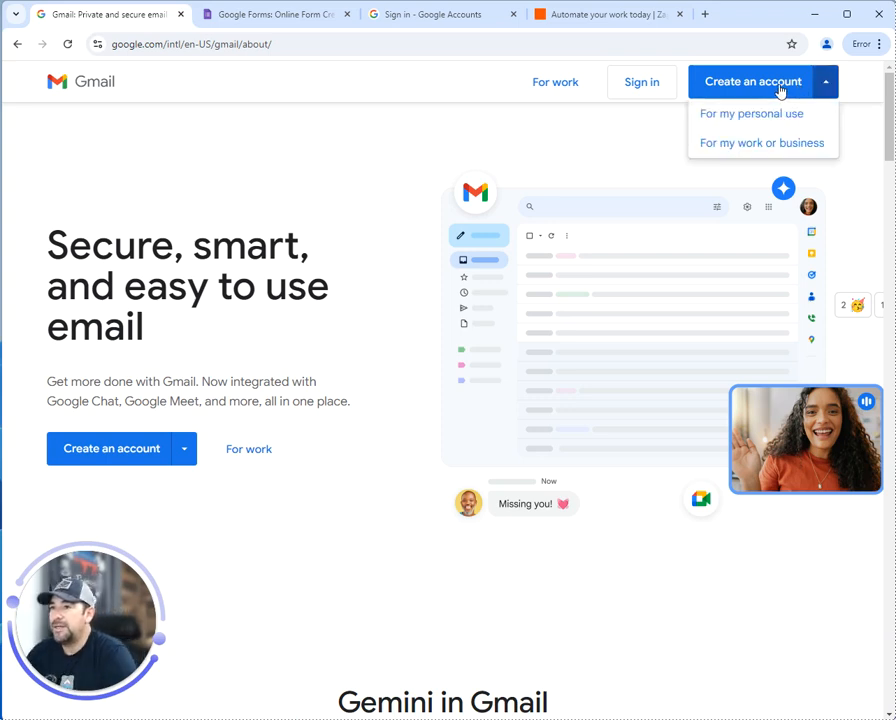
left_click(771, 118)
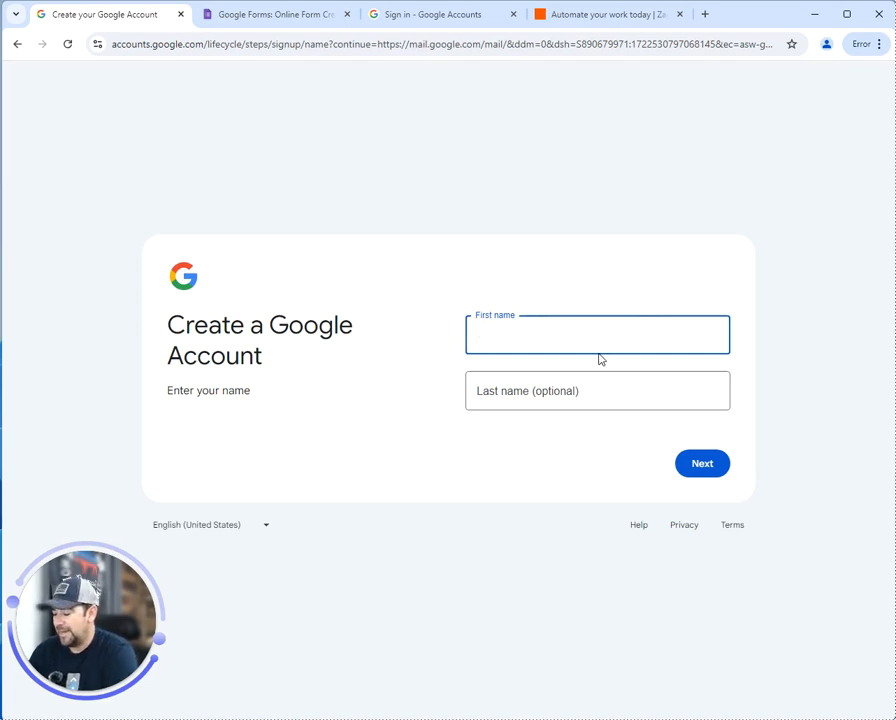
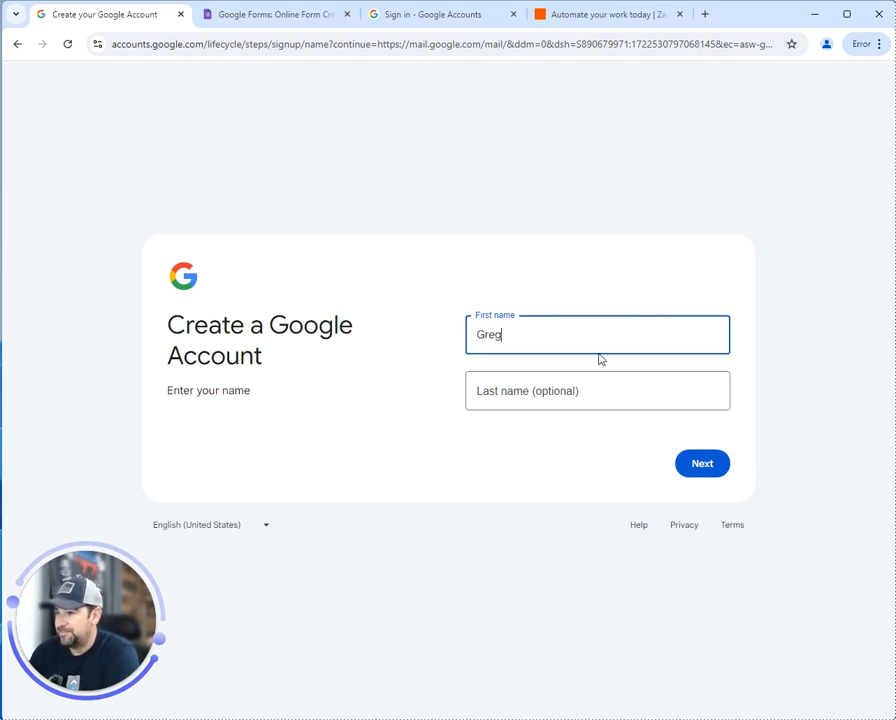
key("Tab")
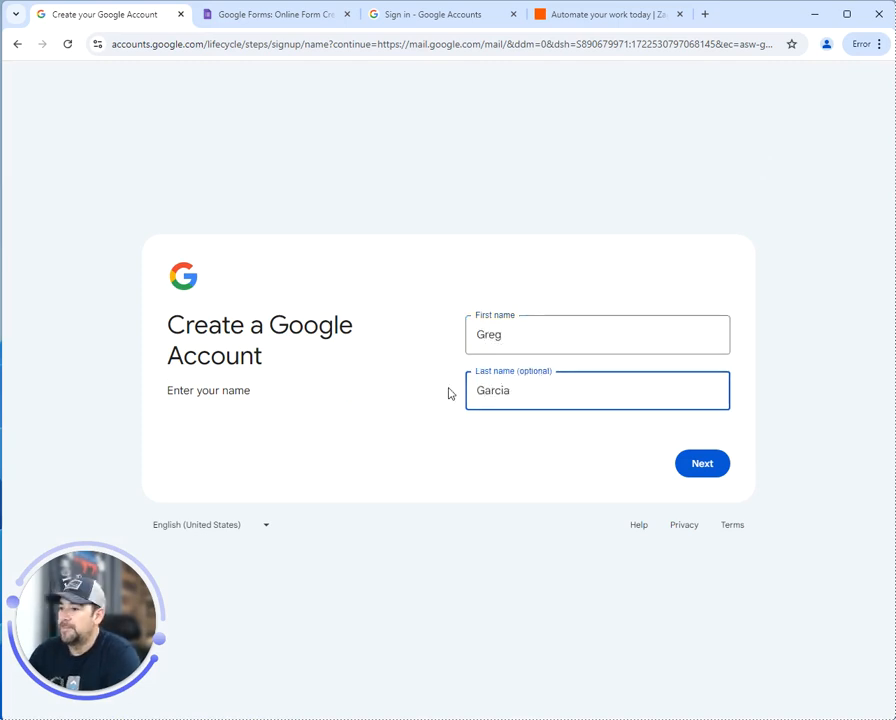
left_click(703, 464)
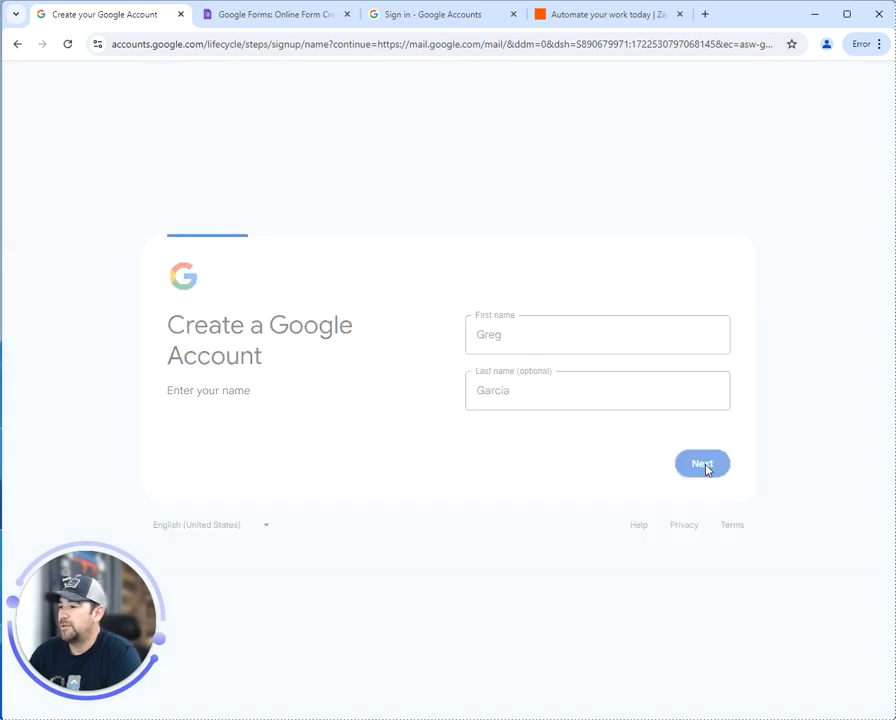
left_click(503, 327)
left_click(516, 388)
left_click(624, 326)
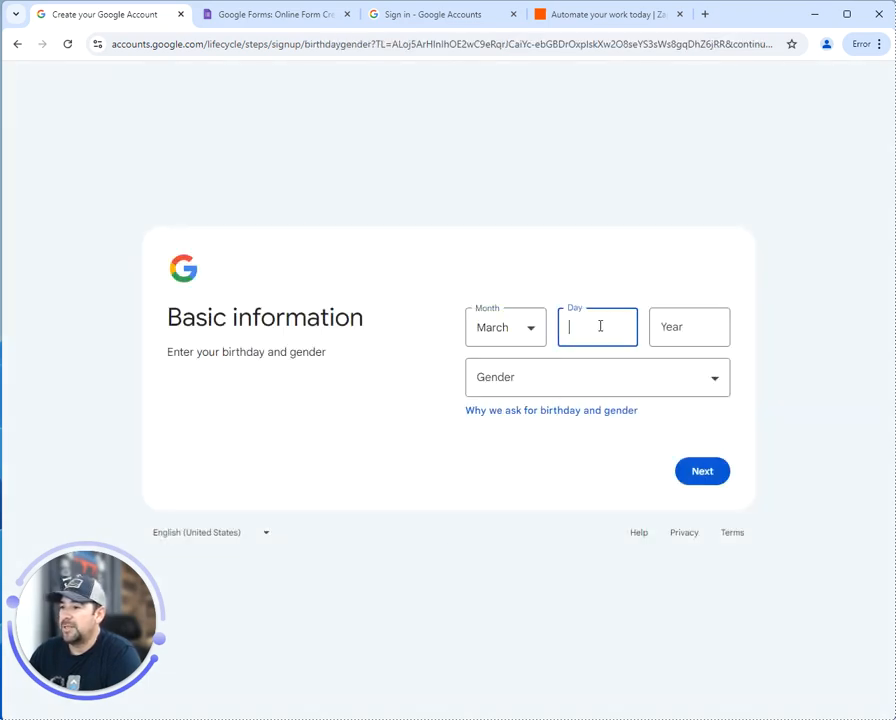
type("1")
left_click(662, 334)
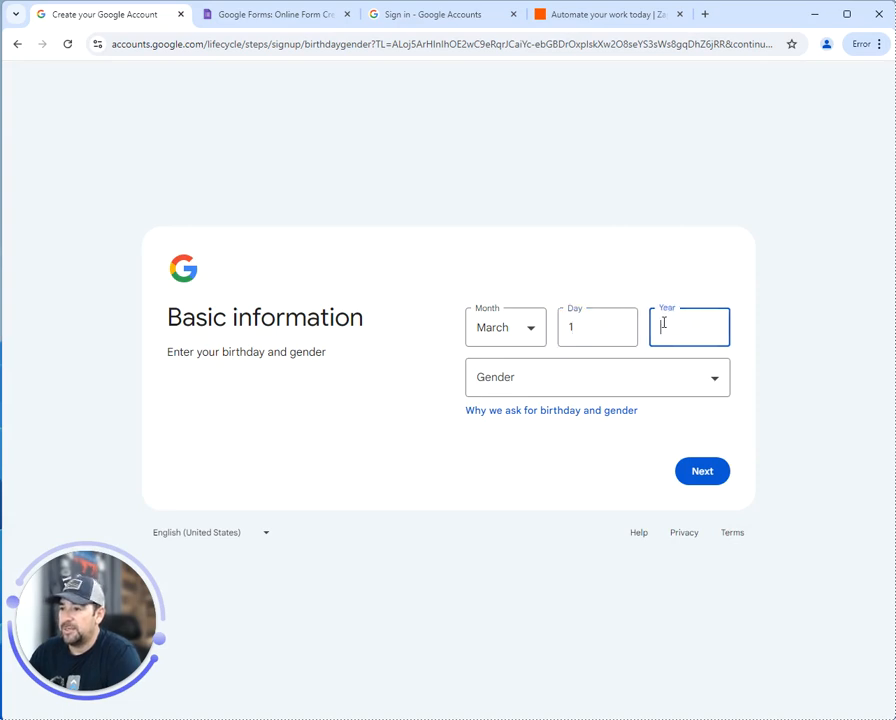
type("1980")
left_click(548, 387)
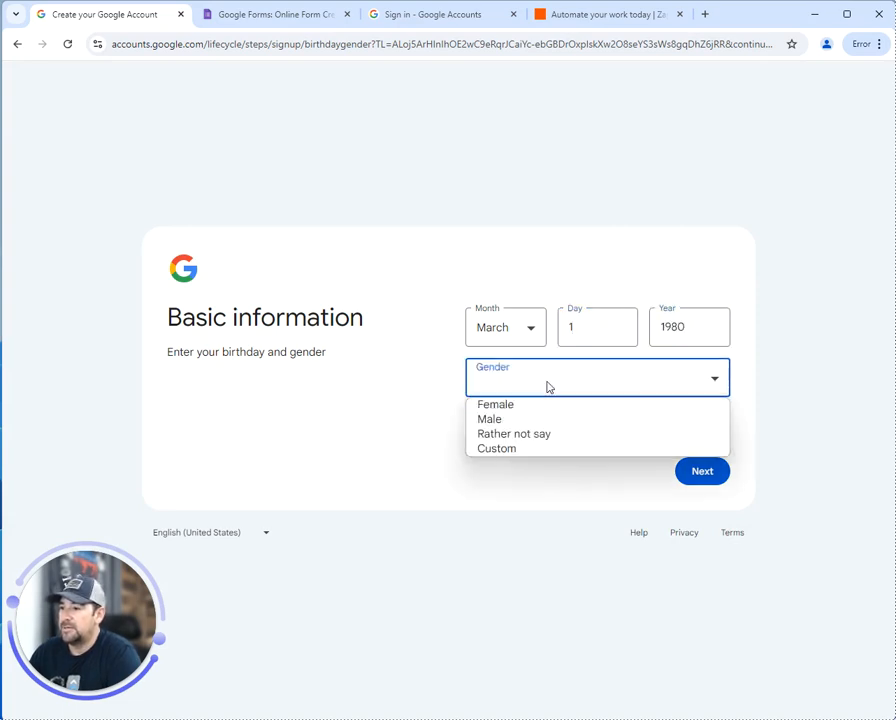
left_click(544, 436)
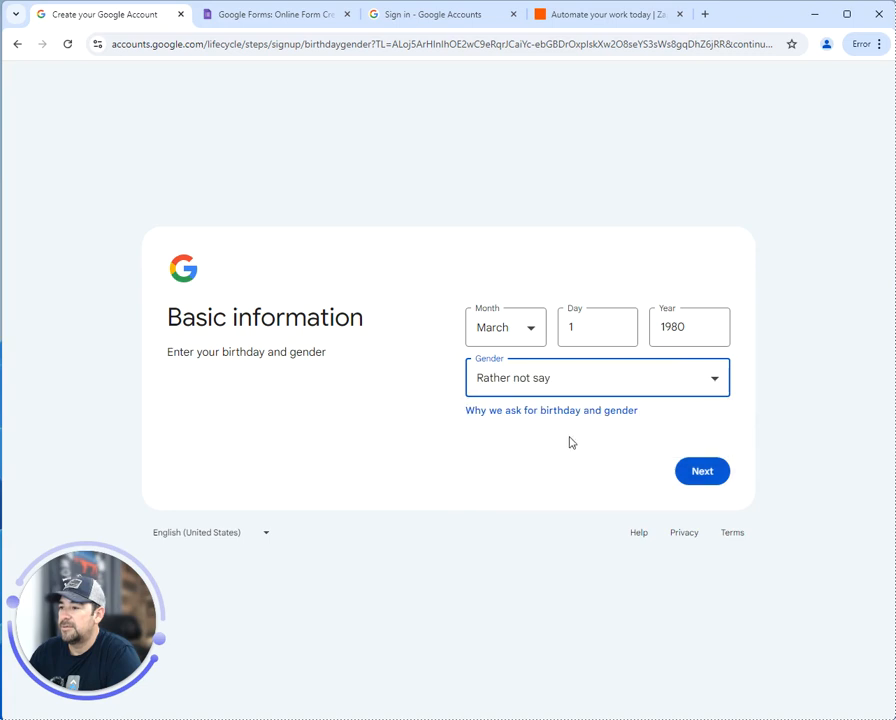
left_click(700, 472)
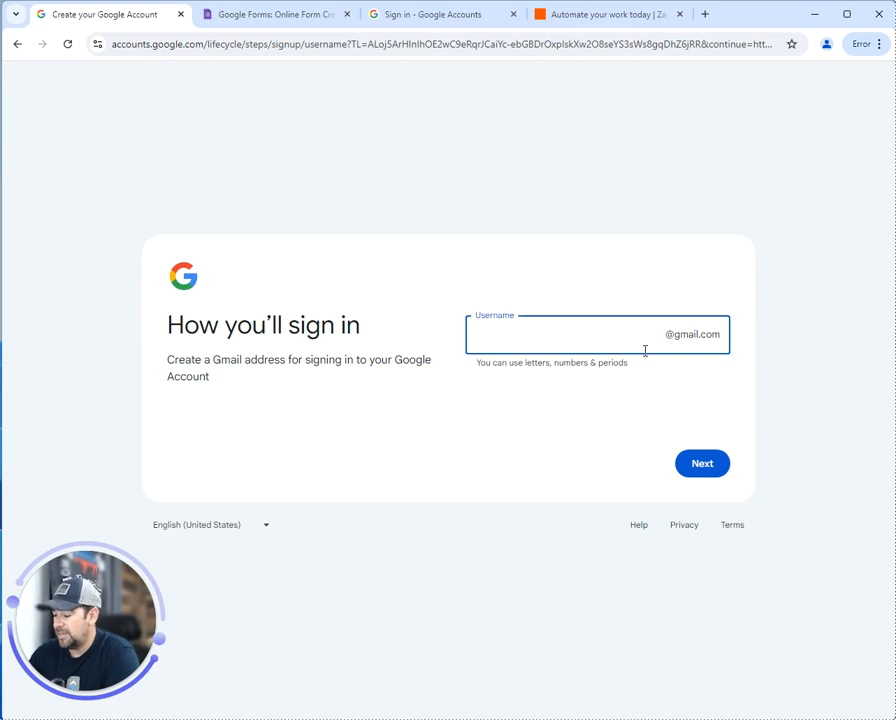
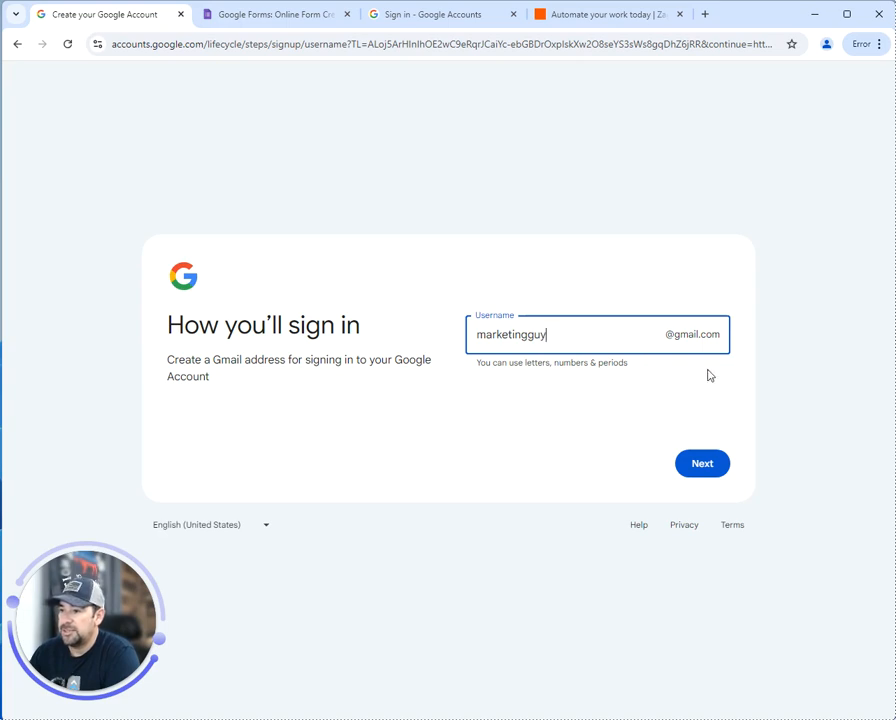
Try a Gmail username, then edit it until an available one is accepted
left_click(692, 472)
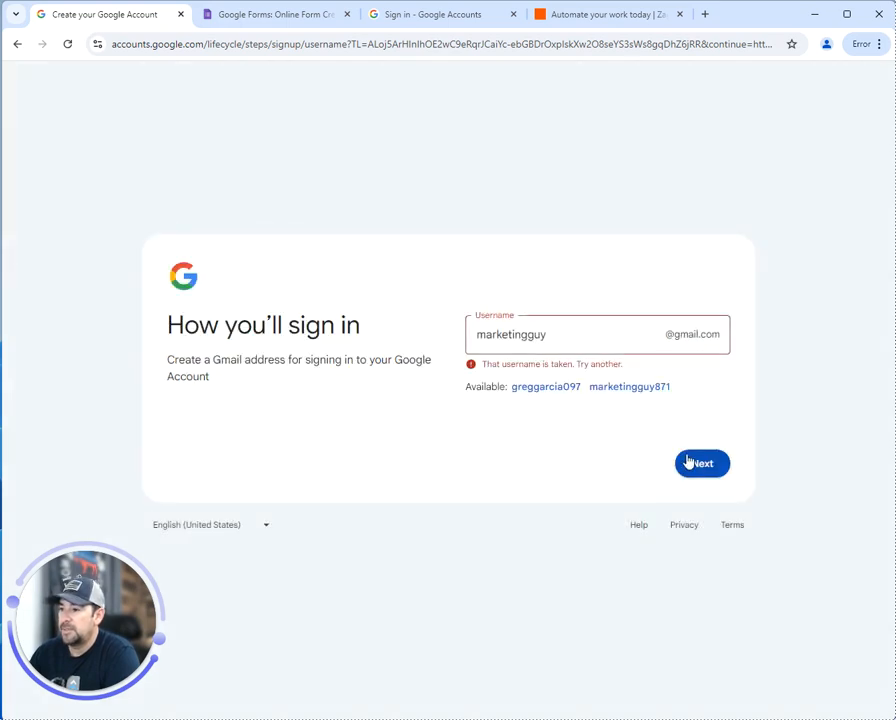
left_click(571, 338)
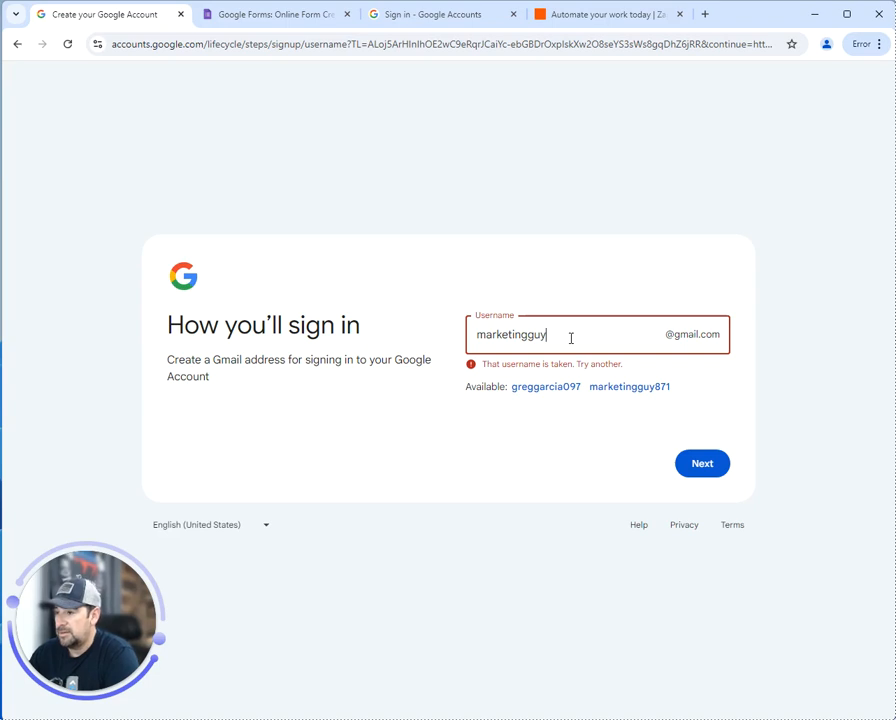
key("BackSpace")
key("BackSpace")
key("BackSpace")
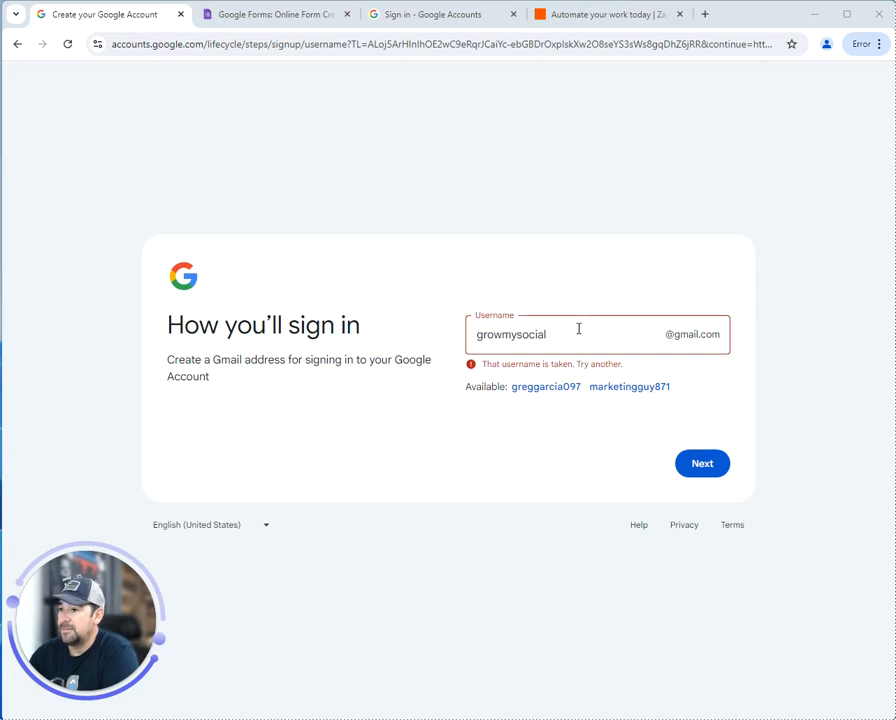
left_click(711, 466)
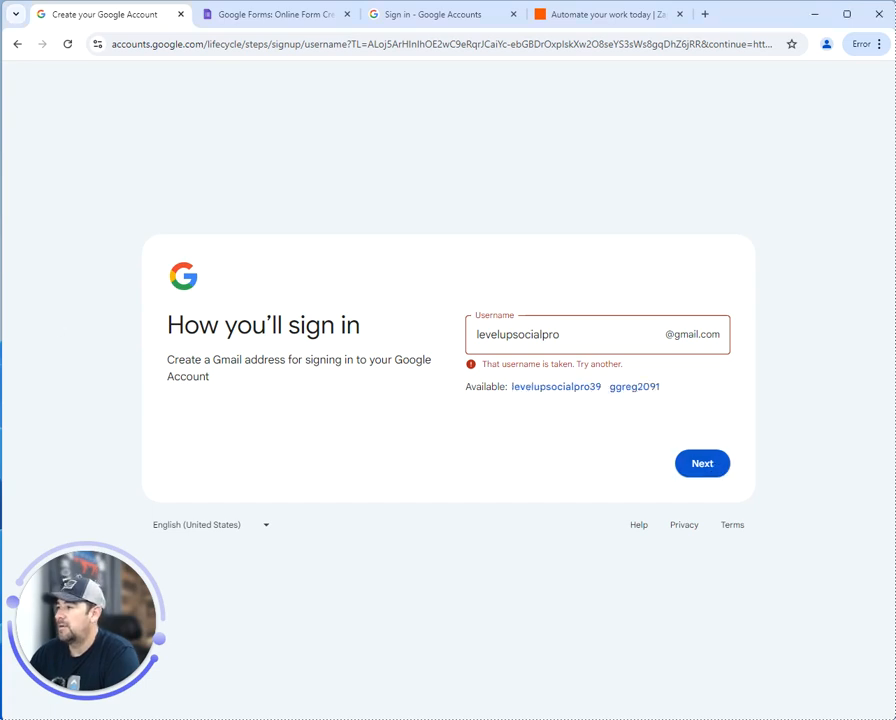
left_click(590, 342)
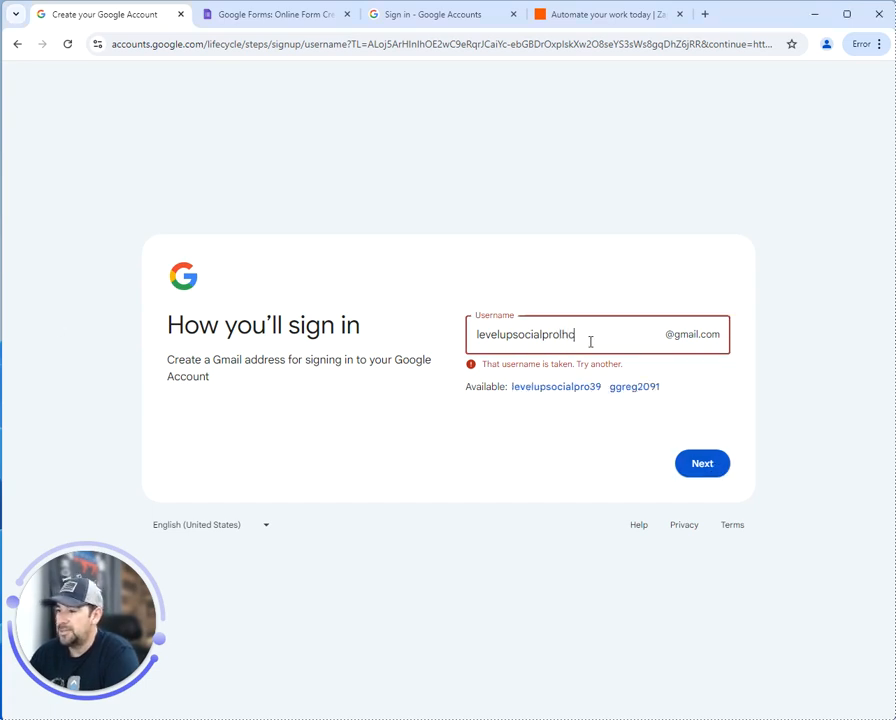
left_click(702, 463)
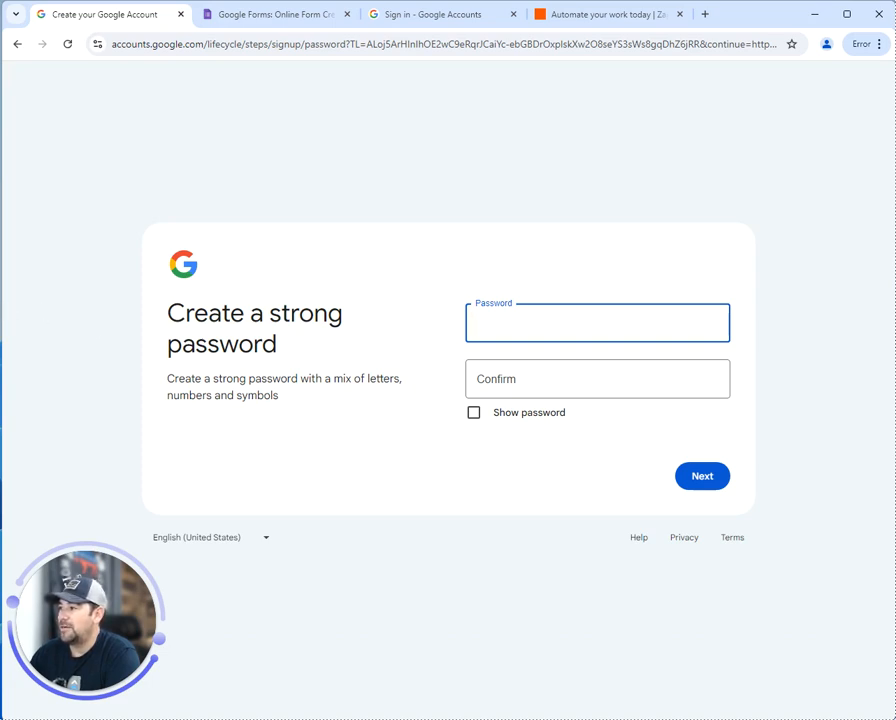
Set and confirm the new account password
left_click(1, 321)
left_click(544, 321)
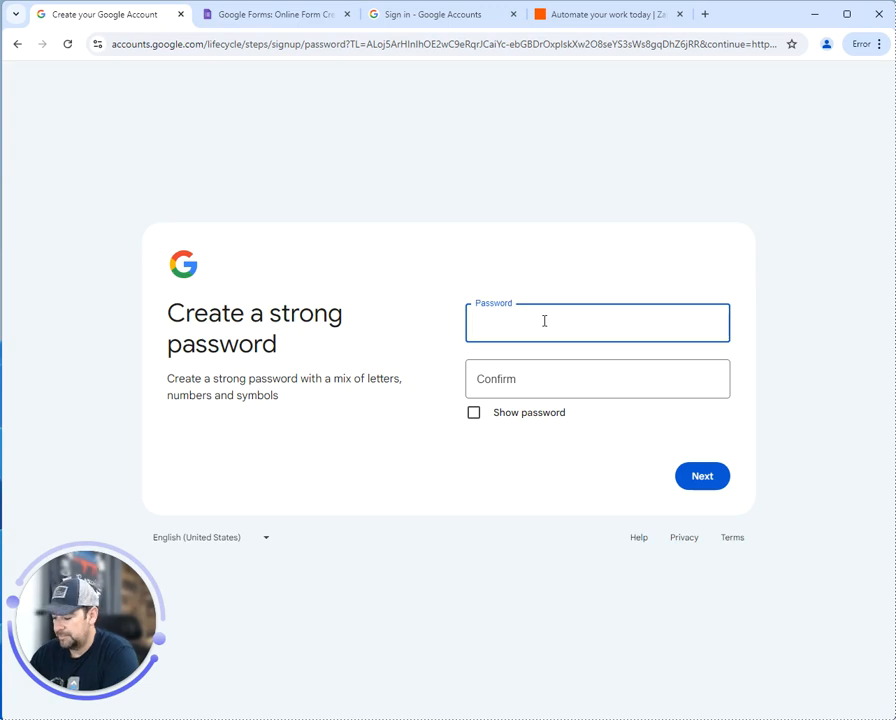
type("••••••")
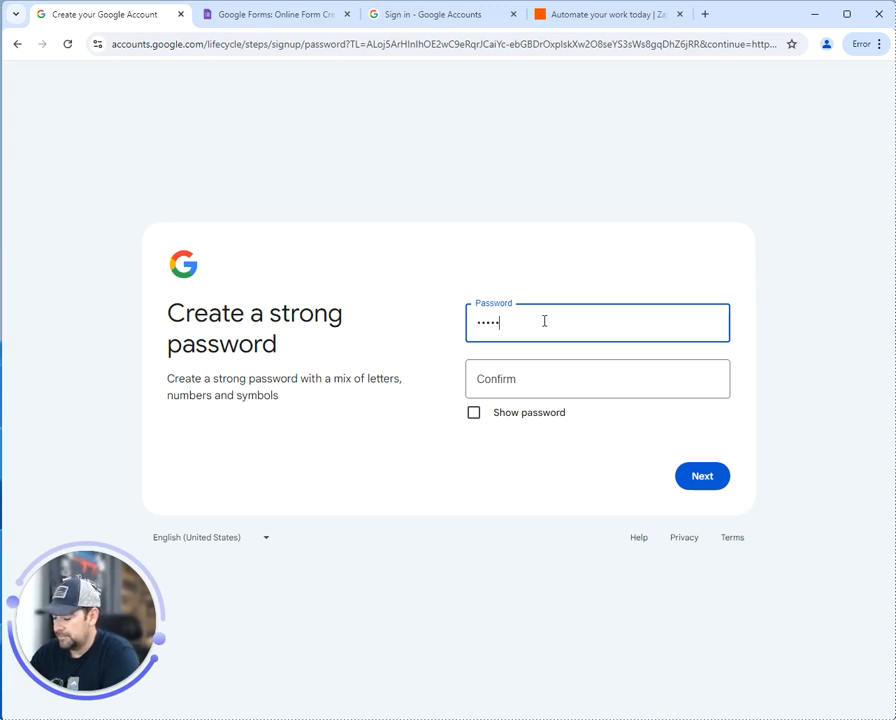
type("•••")
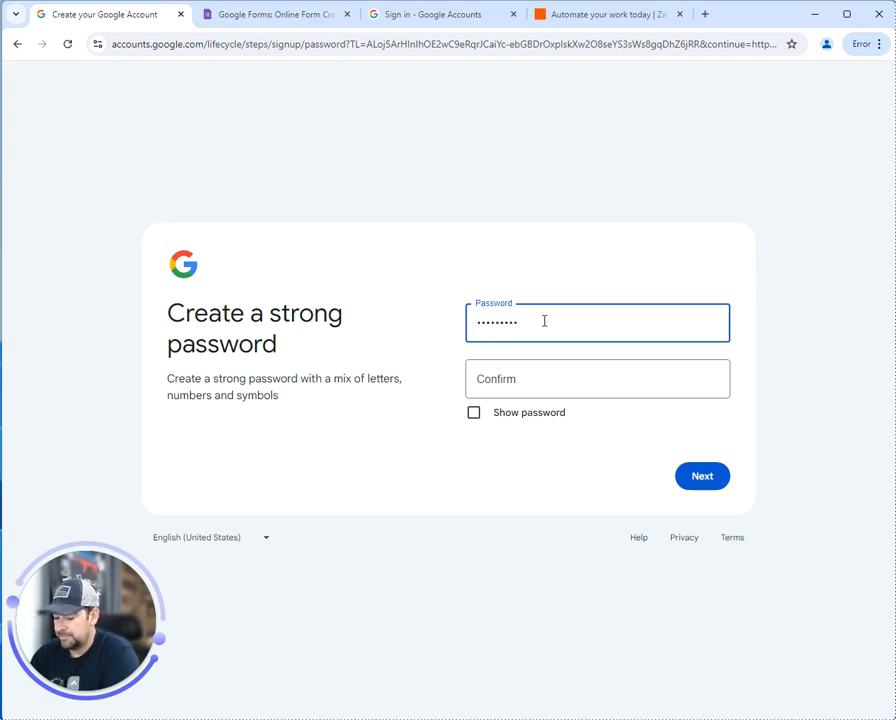
type("•••")
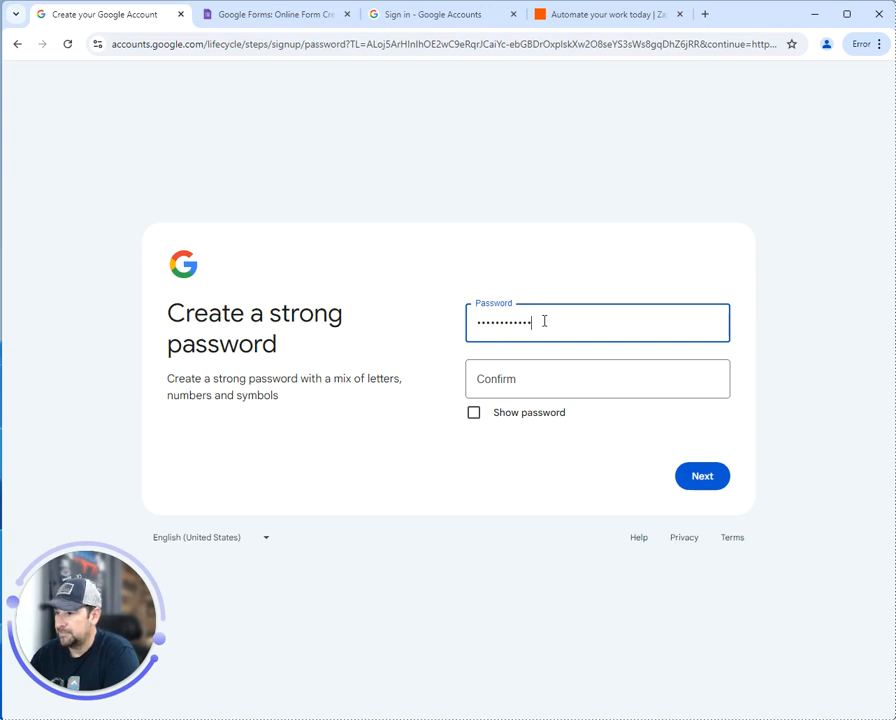
key("Tab")
type("•••••••••")
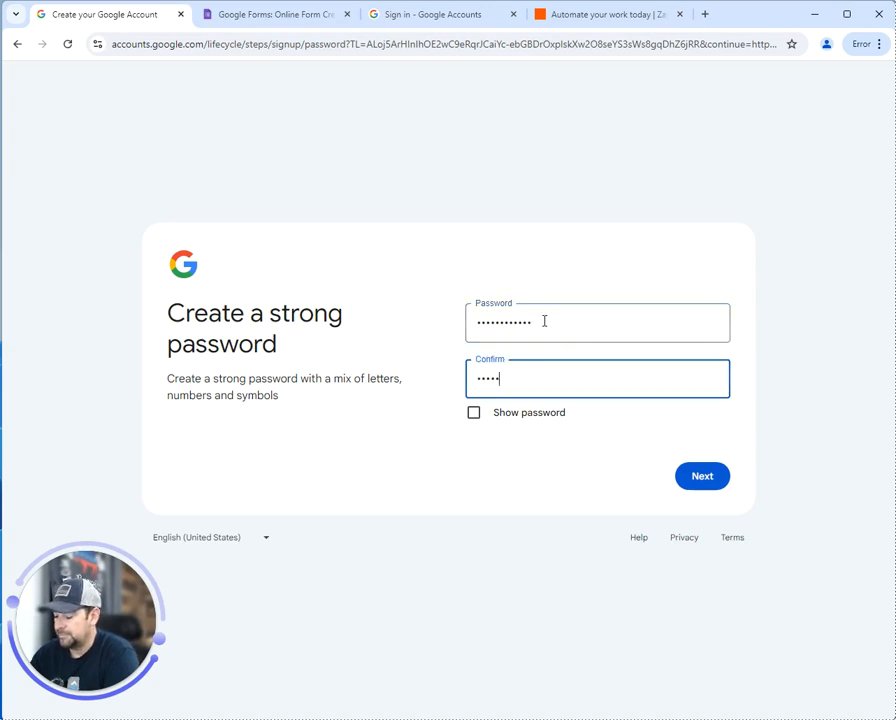
type("•••")
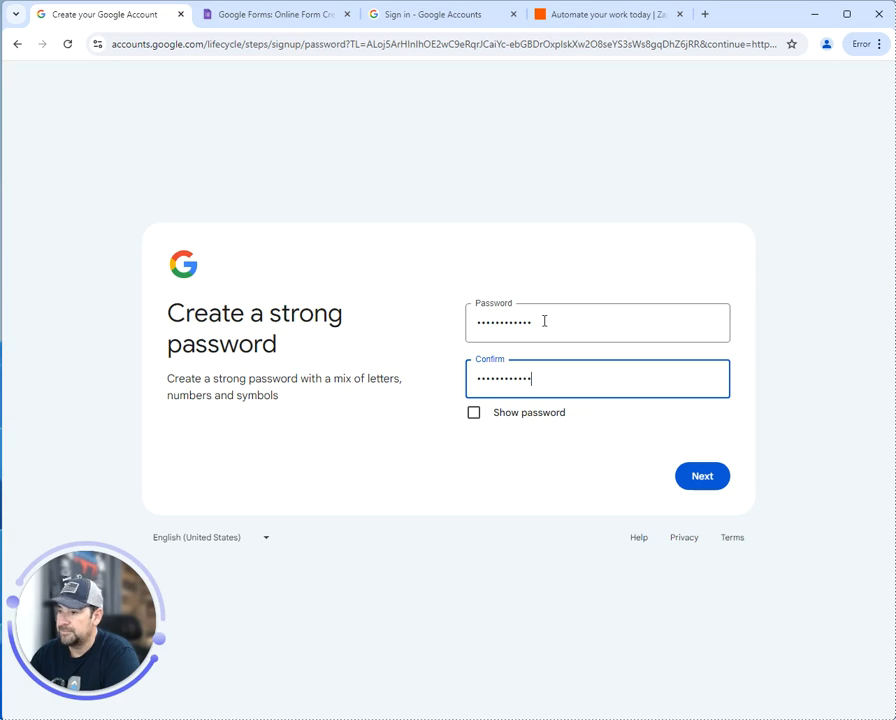
left_click(701, 479)
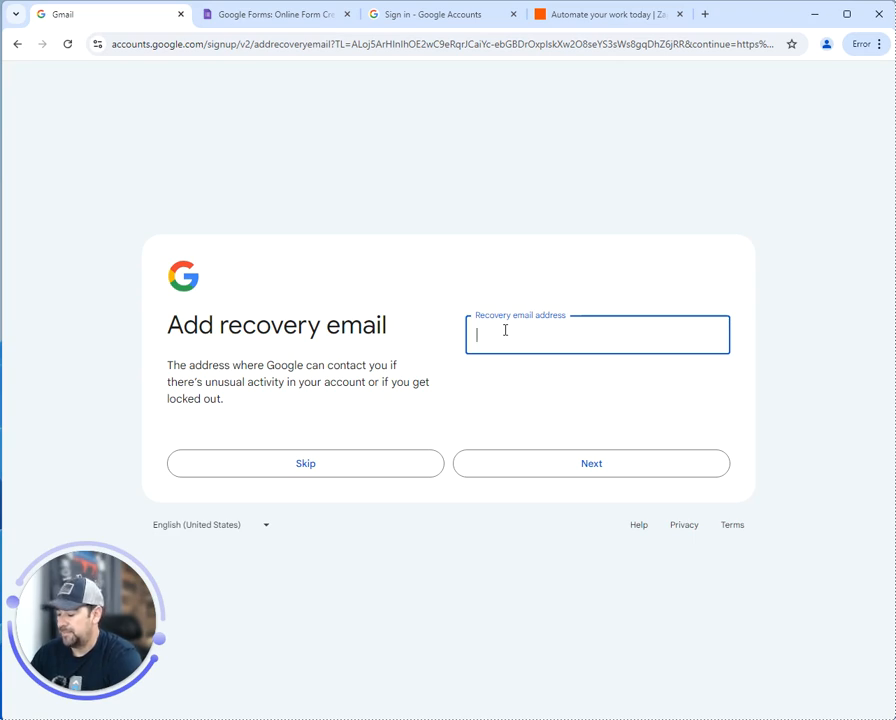
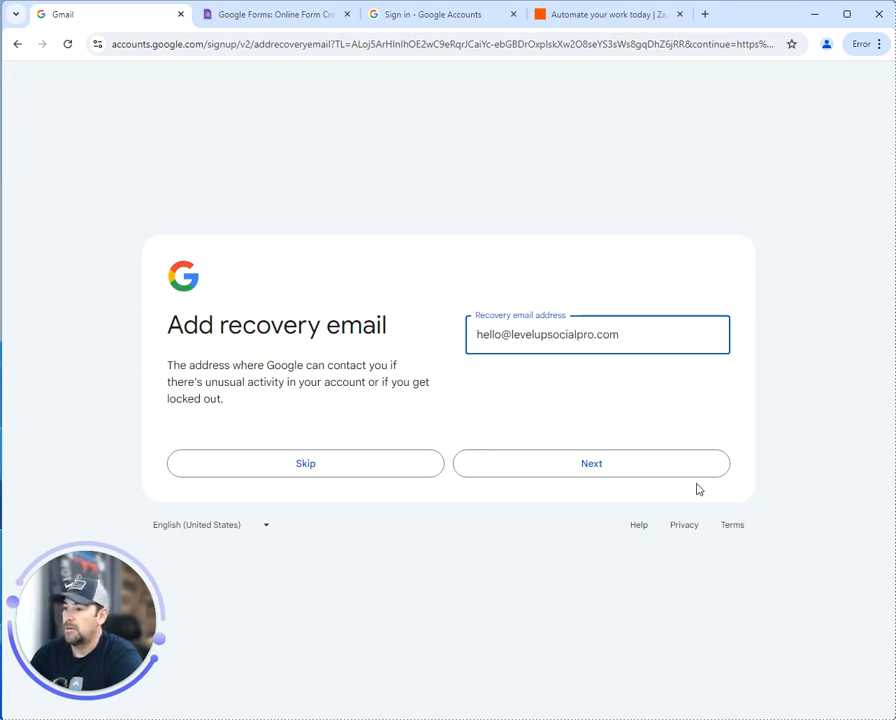
Add a recovery email address and accept the reviewed account details
left_click(632, 469)
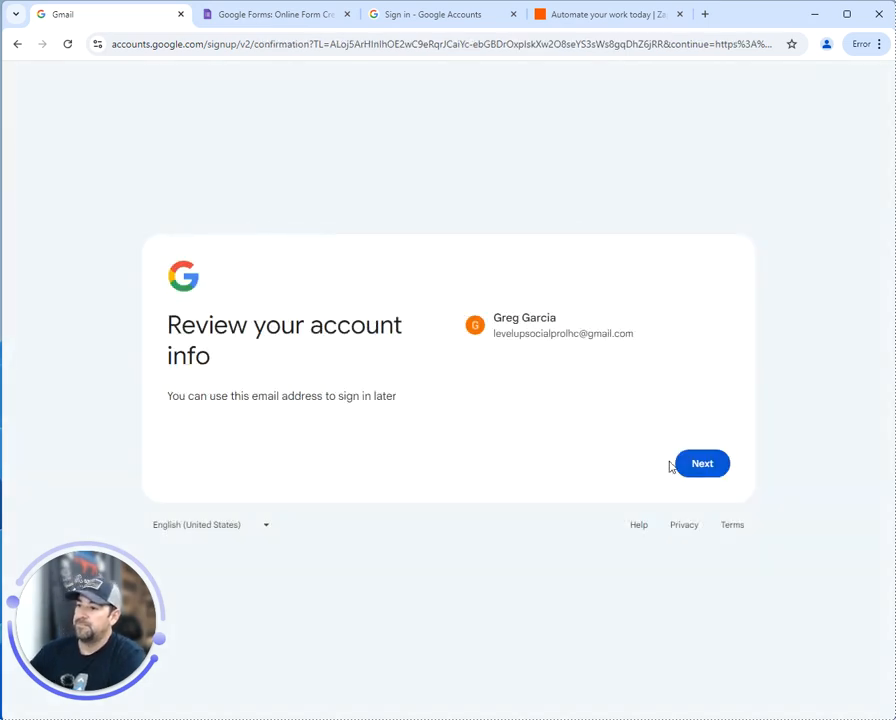
left_click(702, 464)
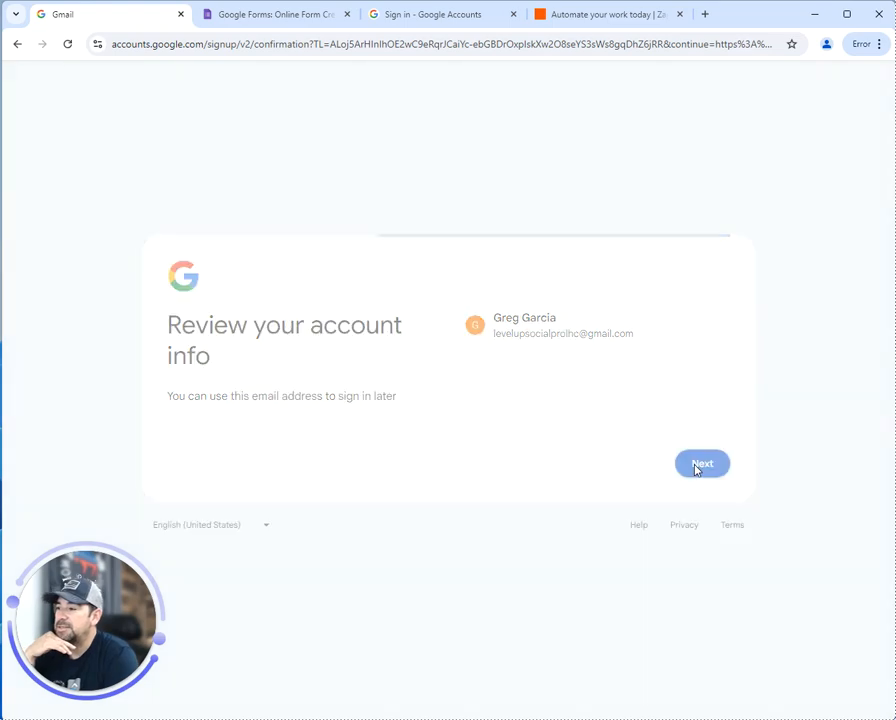
scroll(402, 380, "down", 10)
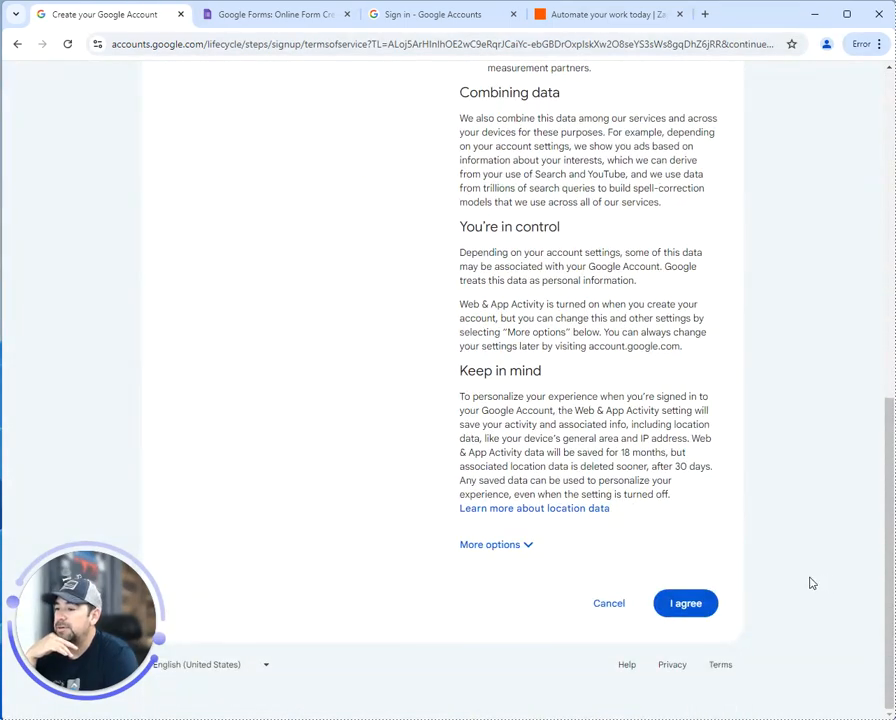
Agree to Google's terms and confirm the personalization settings
left_click(702, 610)
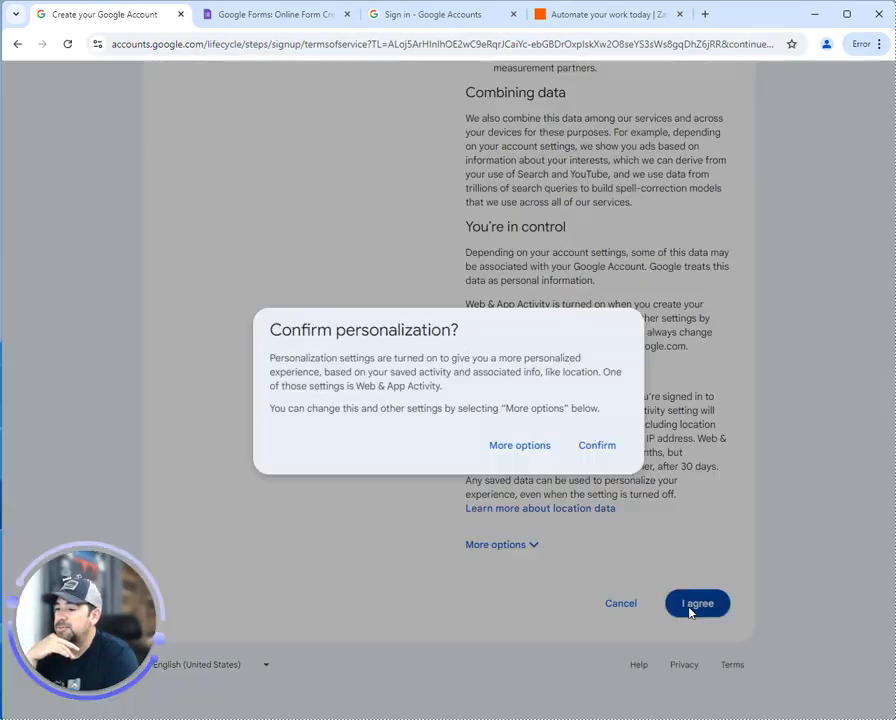
left_click(603, 447)
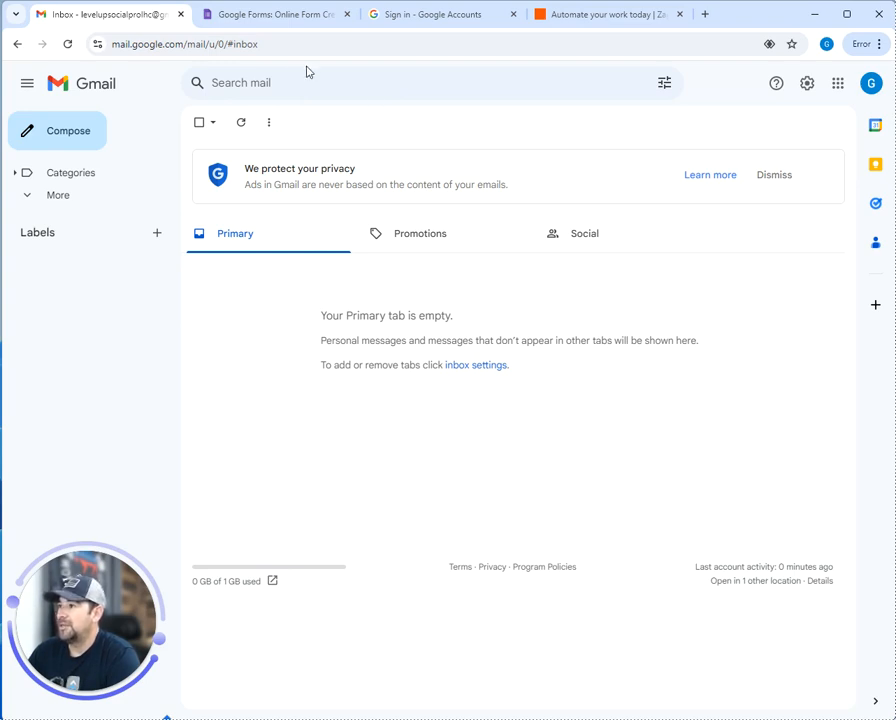
Go from the Google Forms about page into Forms and start a blank form
left_click(283, 22)
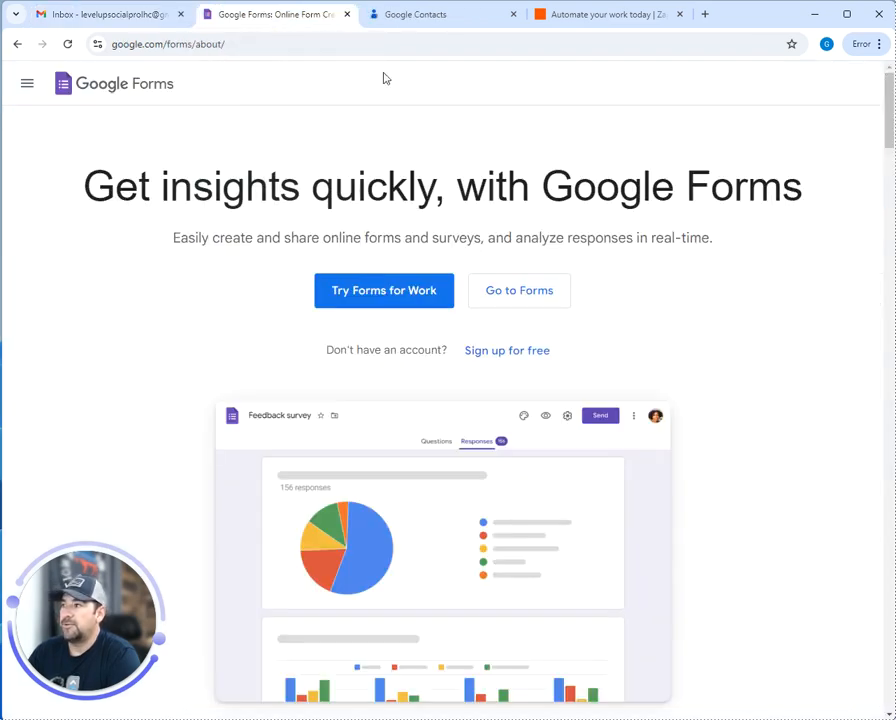
left_click(510, 292)
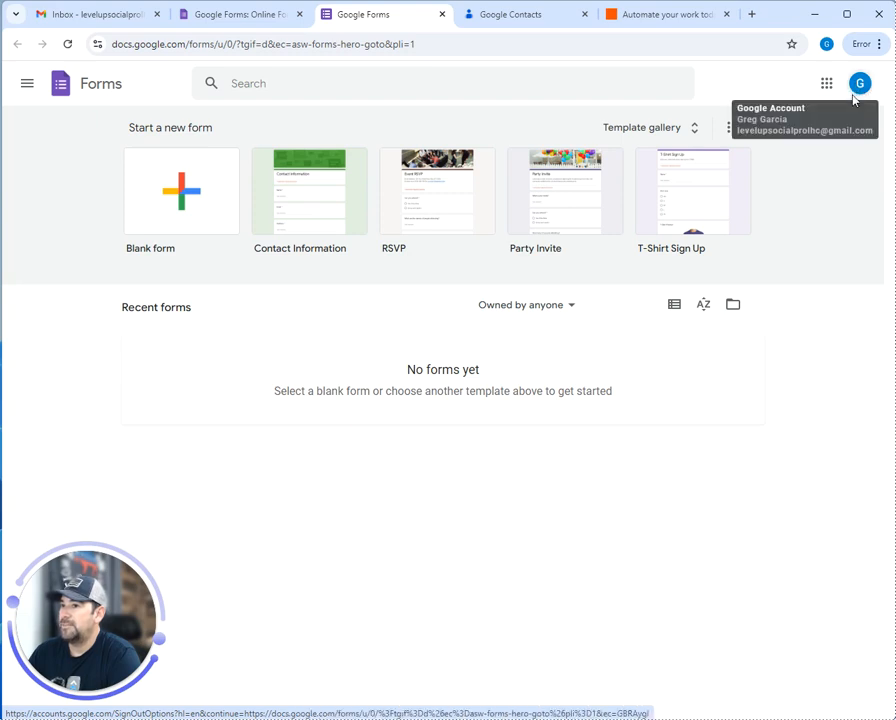
left_click(196, 188)
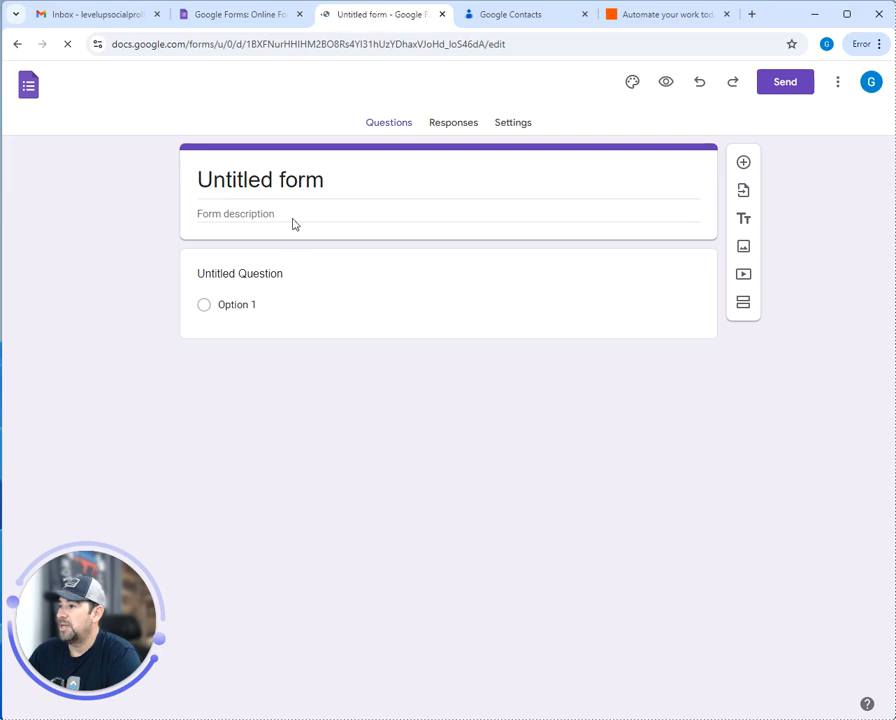
Title the form Marketing Clients List and add a required question named First
left_click(296, 178)
left_click_drag(332, 179, 186, 186)
type("Marketing Clients List")
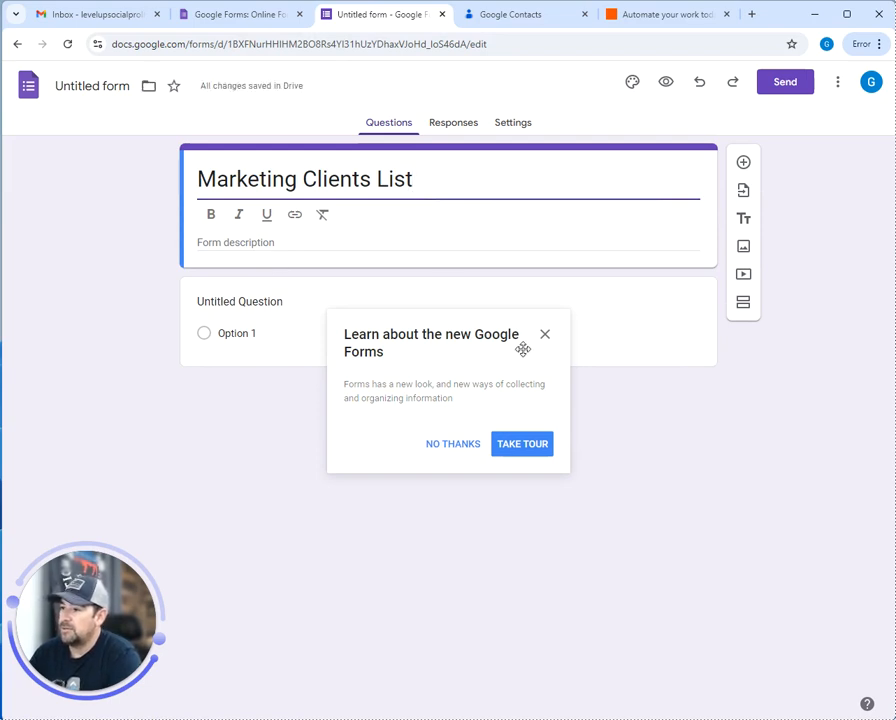
left_click(449, 455)
left_click(232, 302)
type("F")
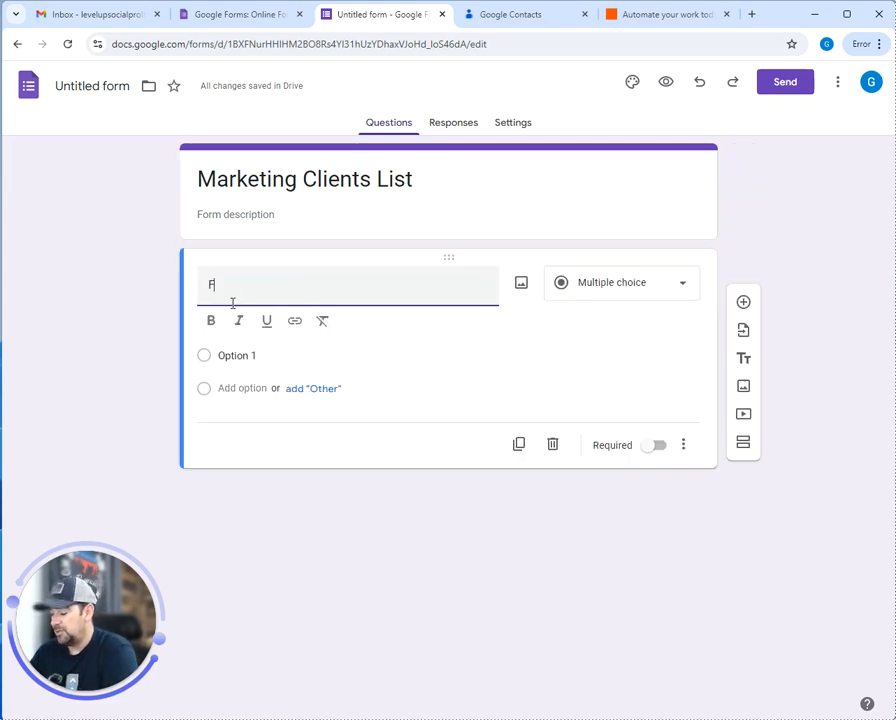
type("irst")
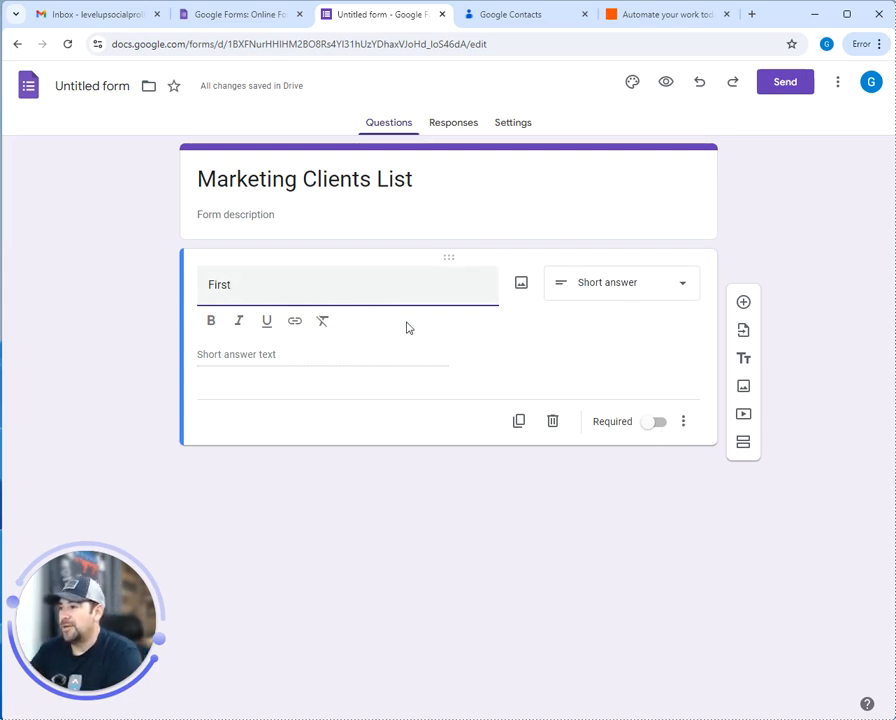
left_click(659, 425)
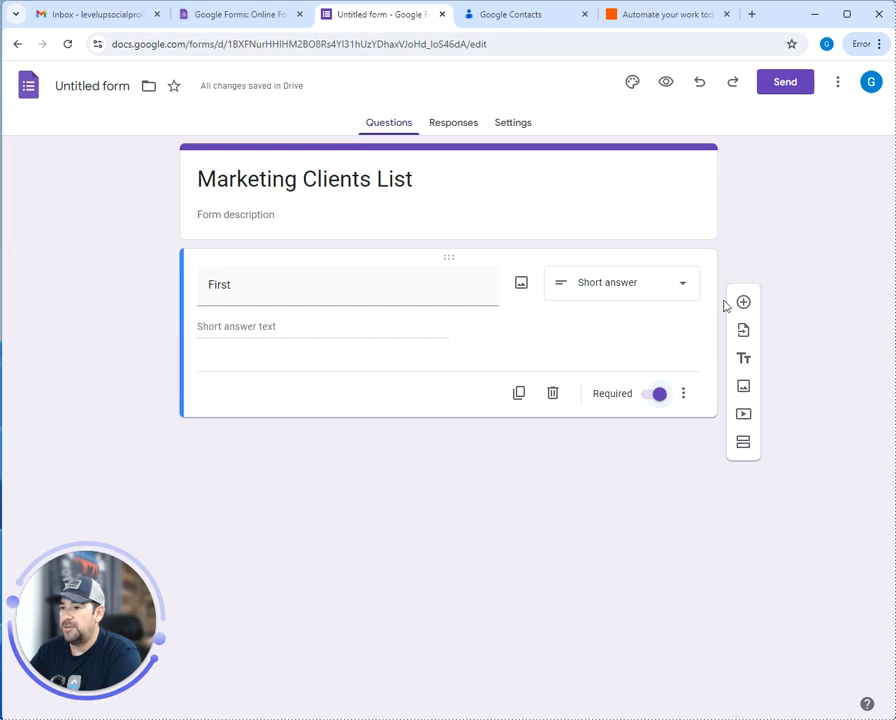
Add a Last Name question and rename First to First Name
left_click(743, 303)
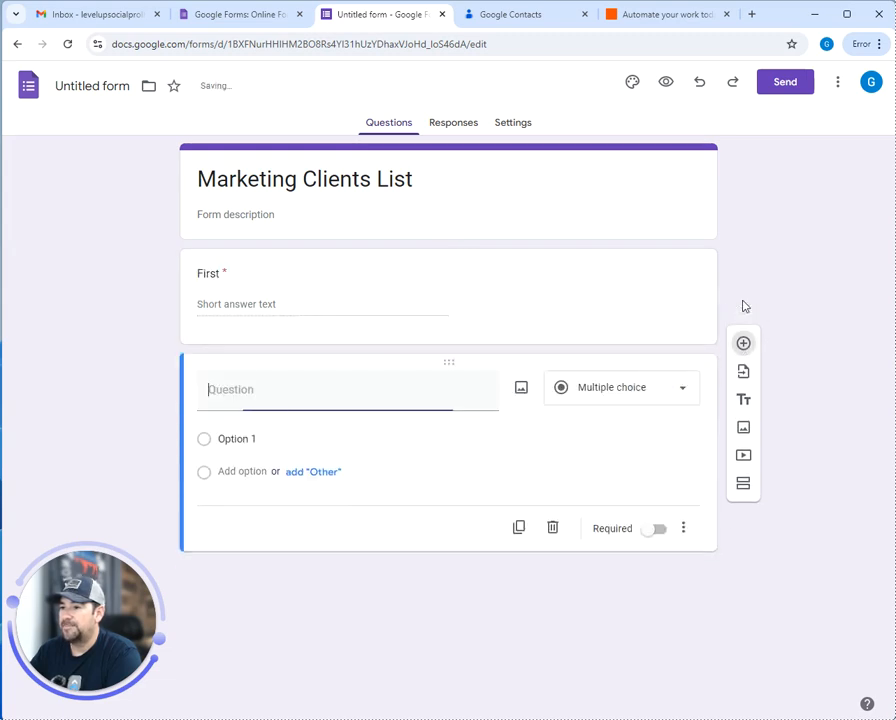
type("La")
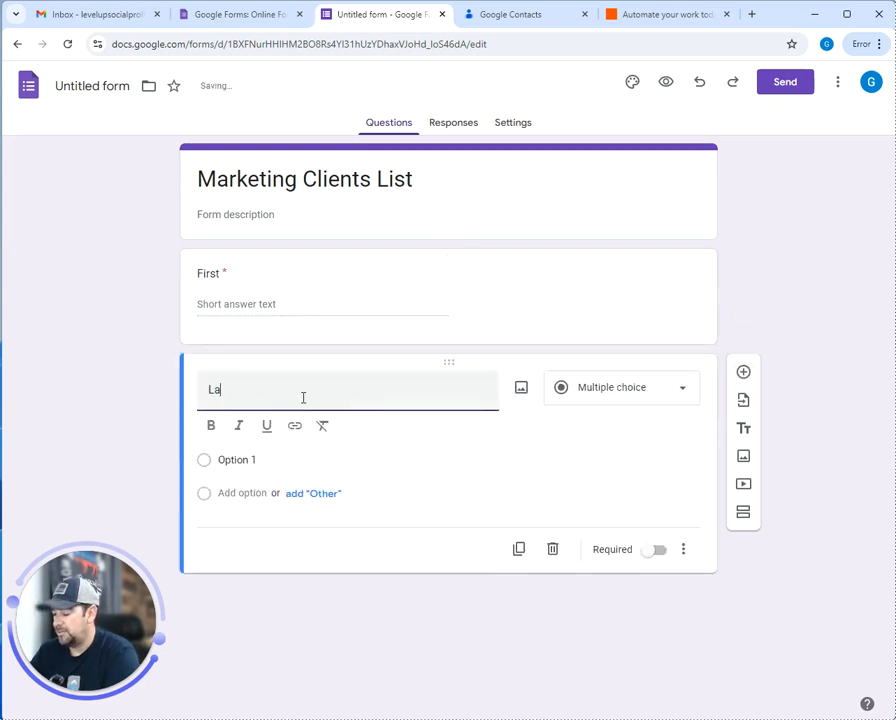
type("st Name")
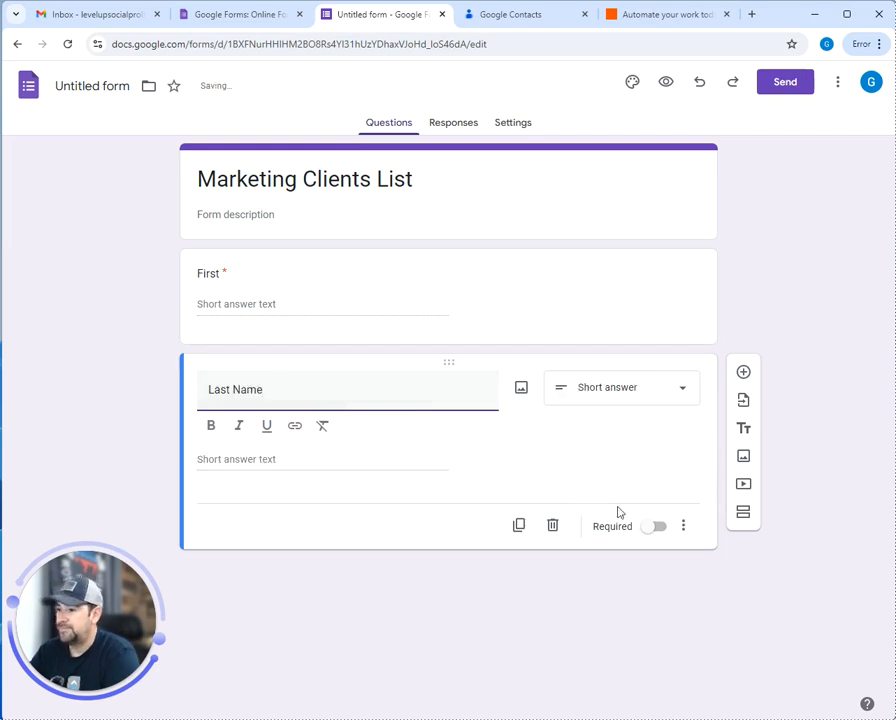
left_click(236, 283)
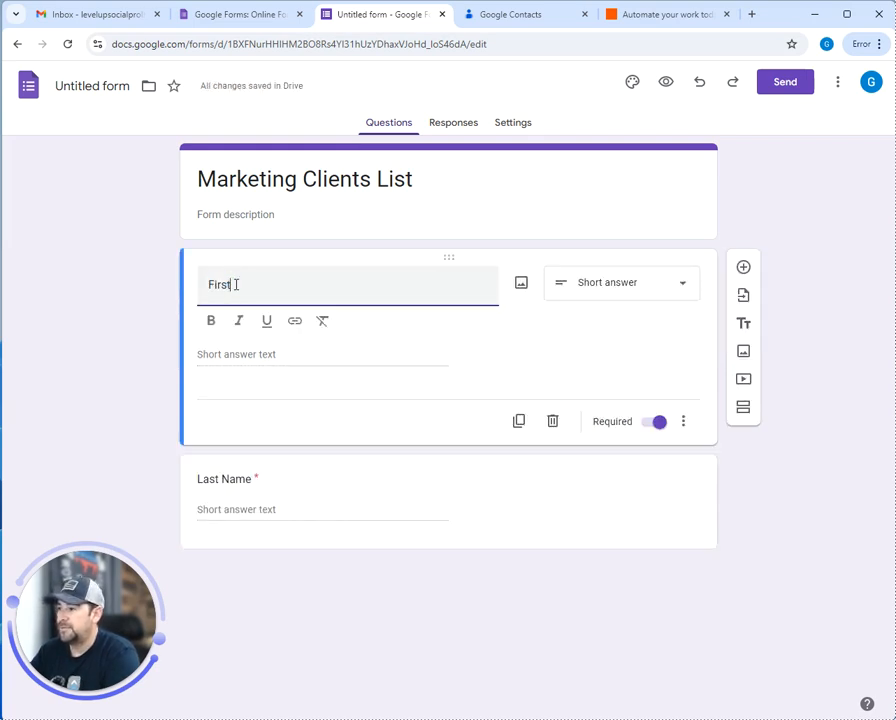
type("Name")
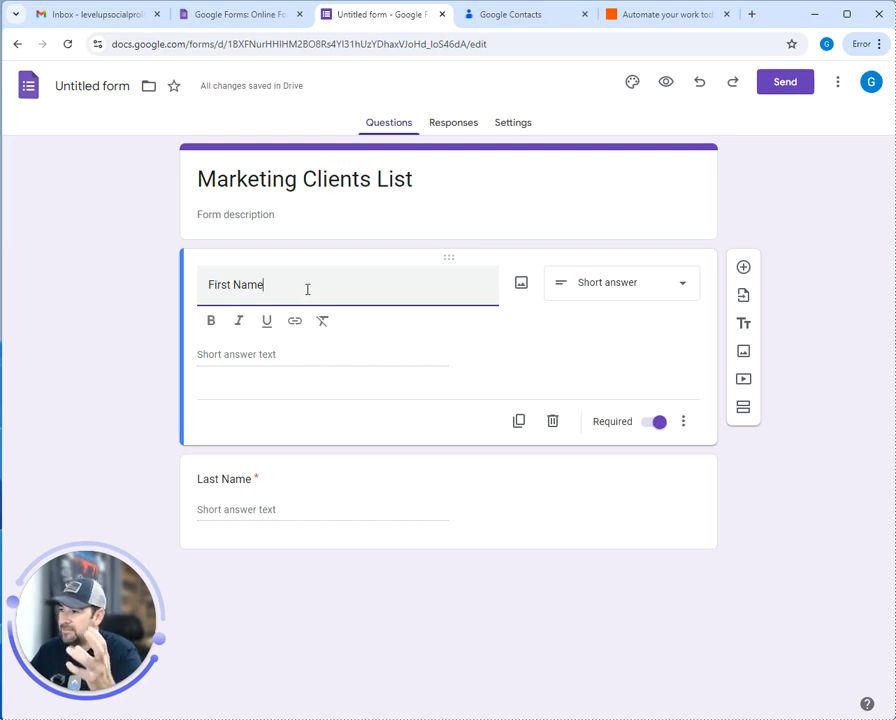
Add a required short-answer Phone Number question
left_click(598, 484)
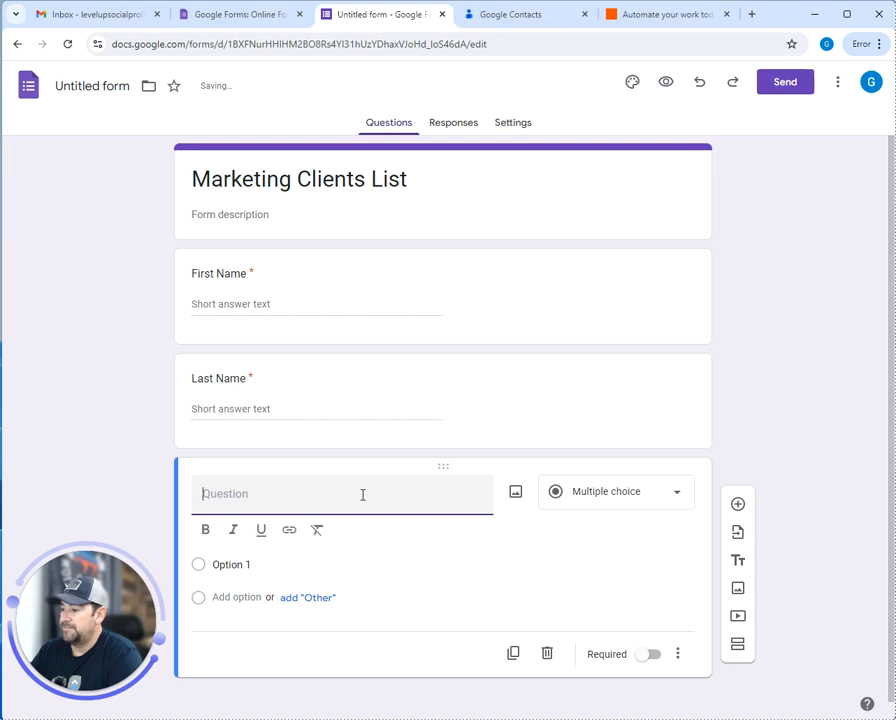
type("Phone")
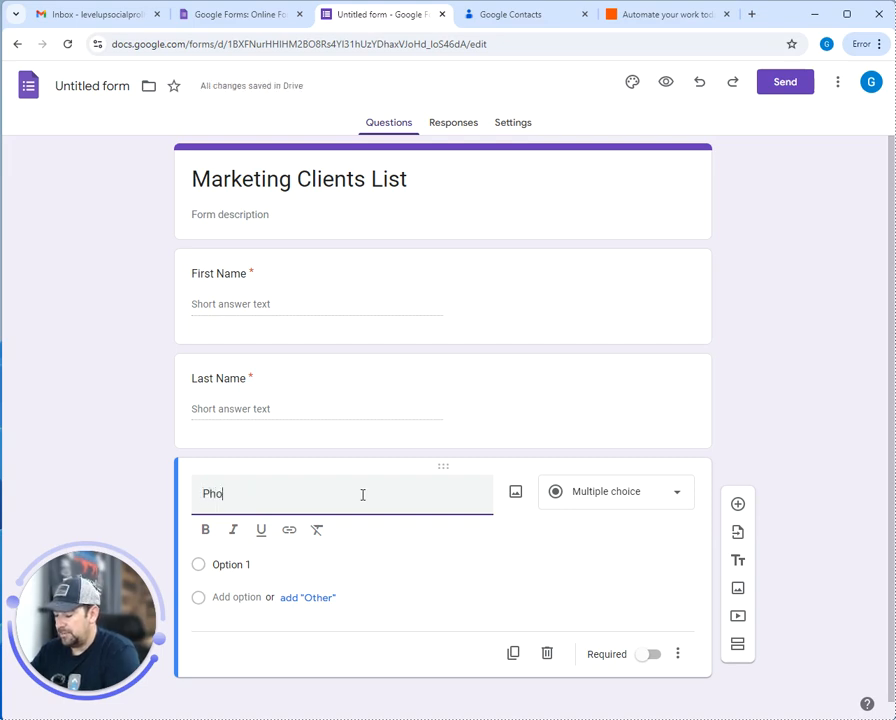
type("Number")
left_click(616, 491)
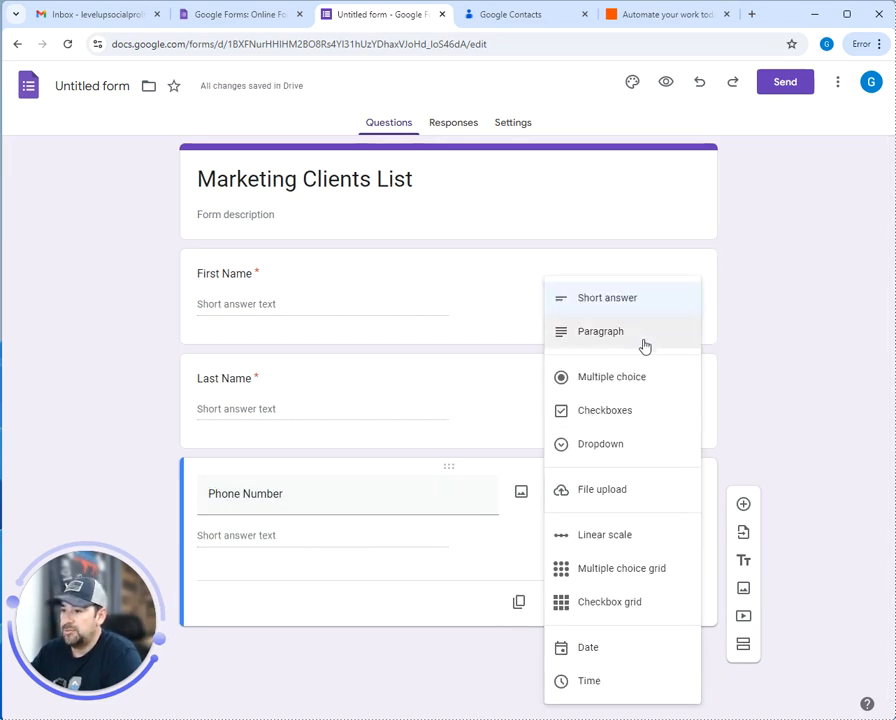
left_click(482, 544)
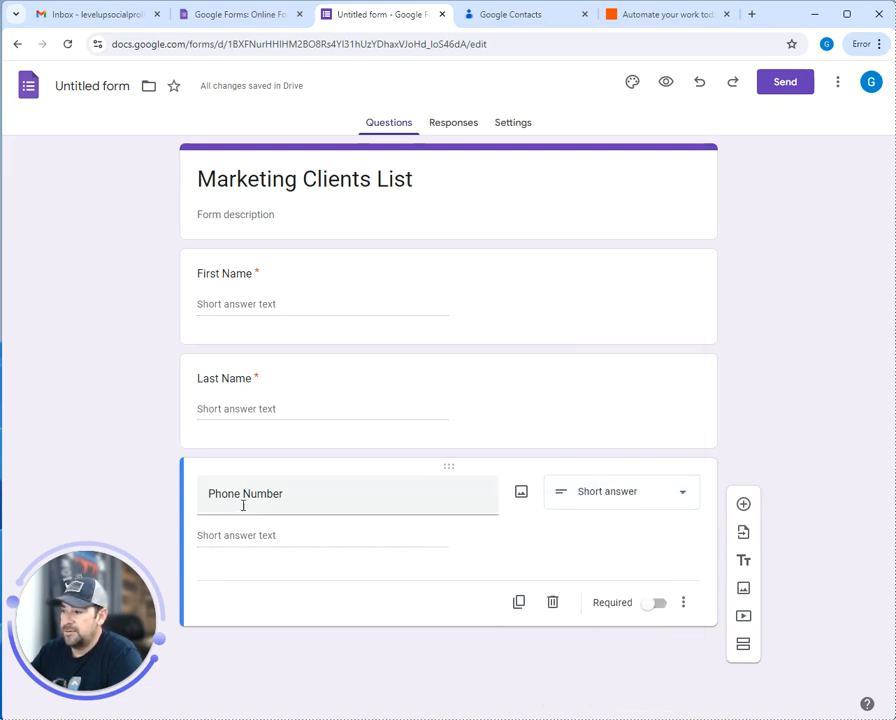
left_click(607, 494)
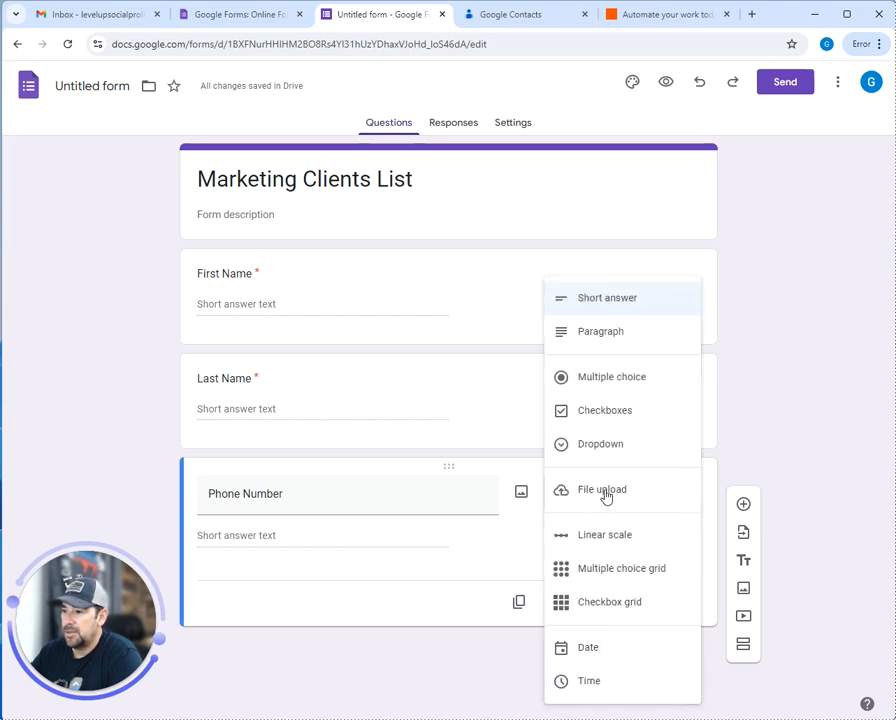
key("Escape")
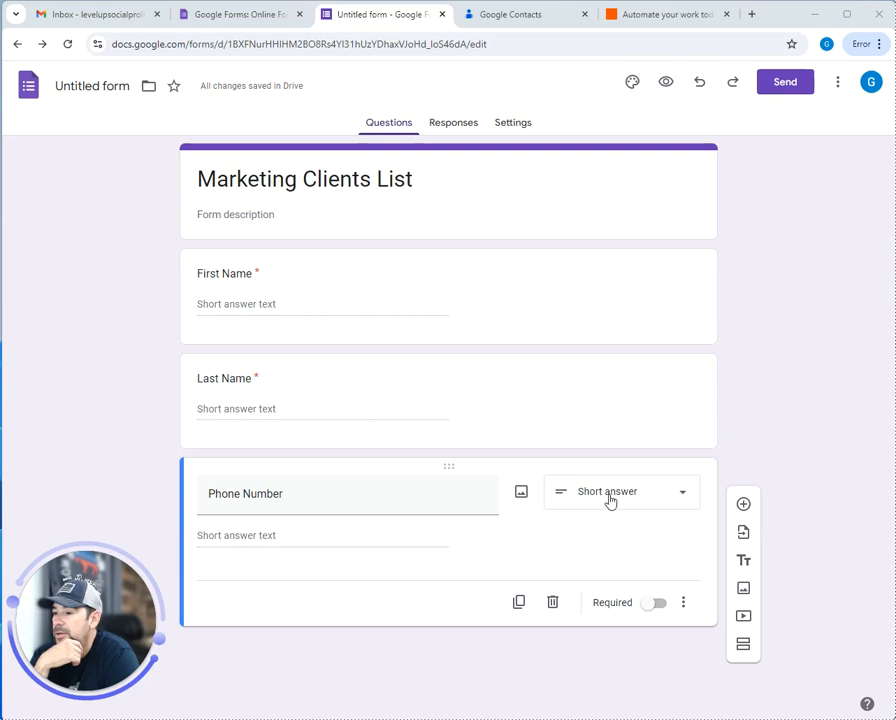
left_click(655, 604)
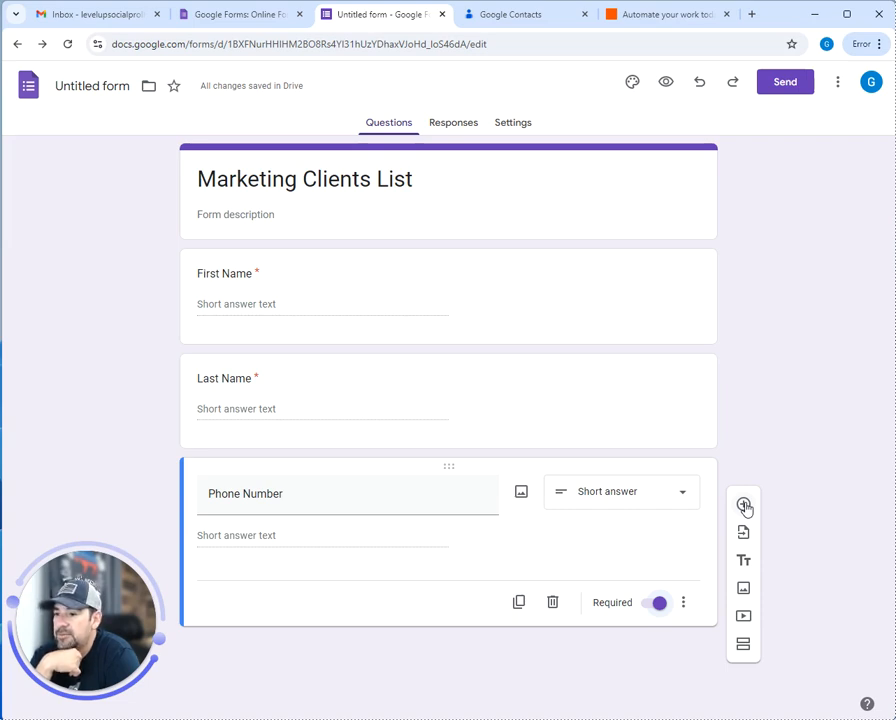
Add Email Address as the fourth question and mark it required
left_click(744, 505)
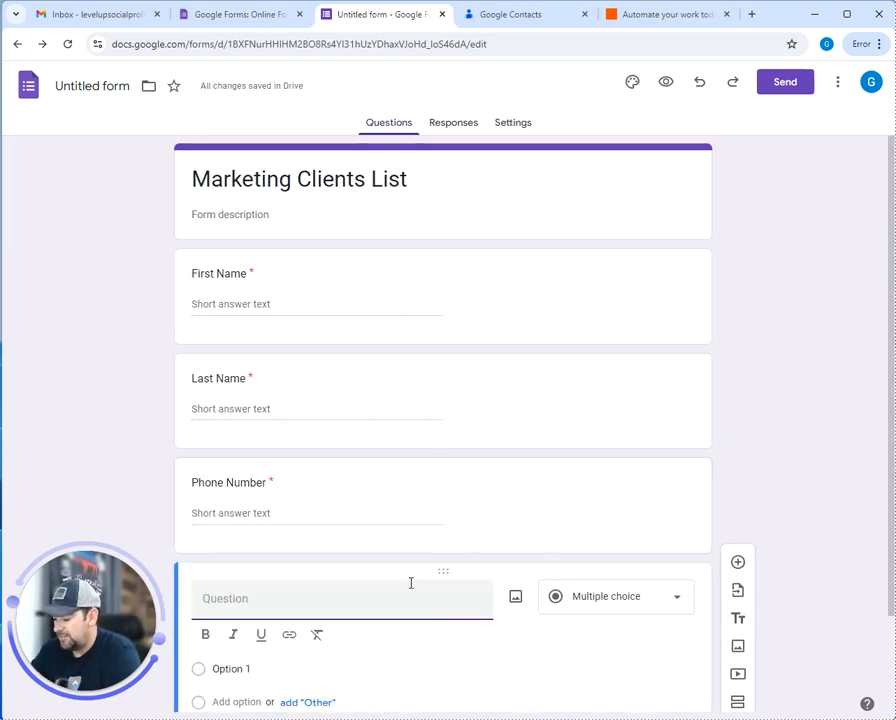
type("Email ")
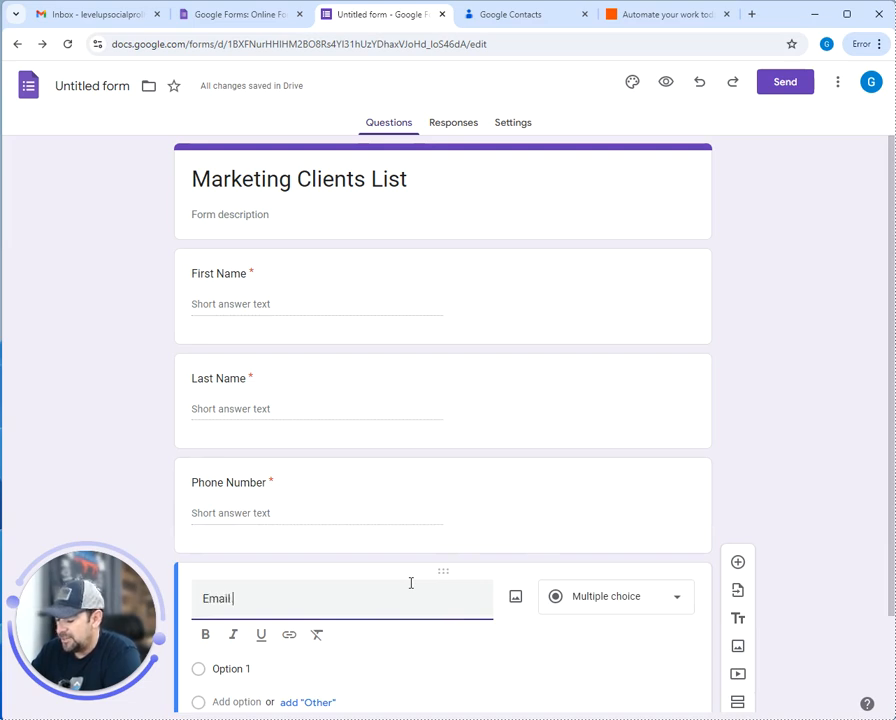
type("Addres")
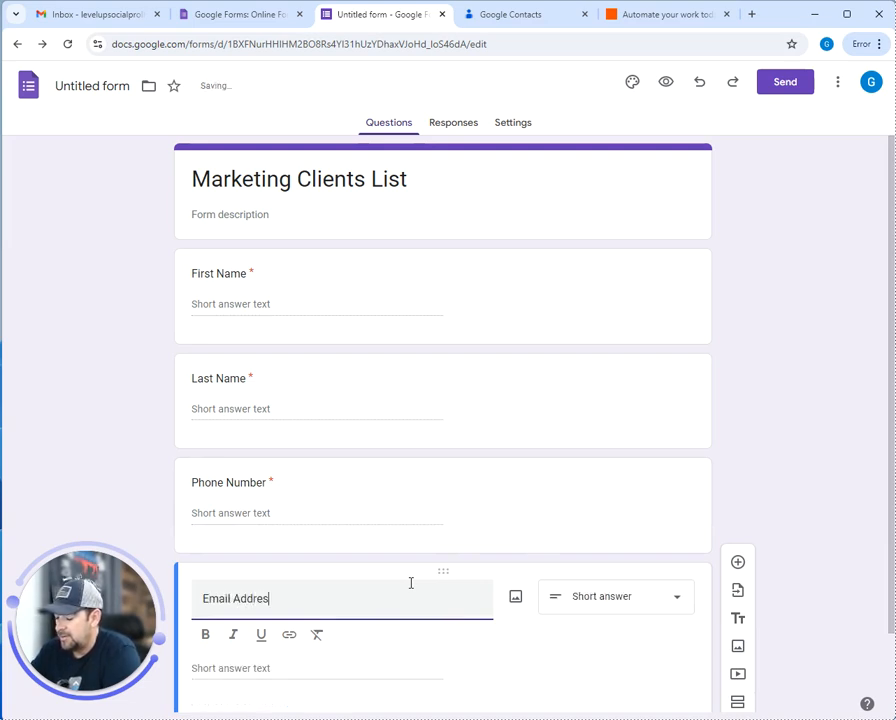
type("s")
scroll(436, 522, "down", 1)
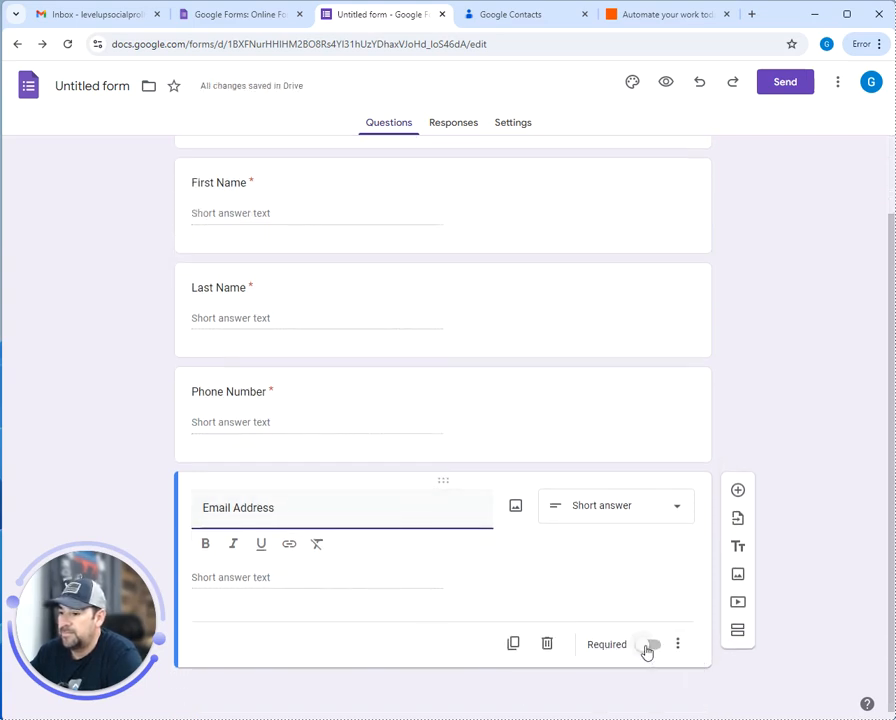
left_click(648, 645)
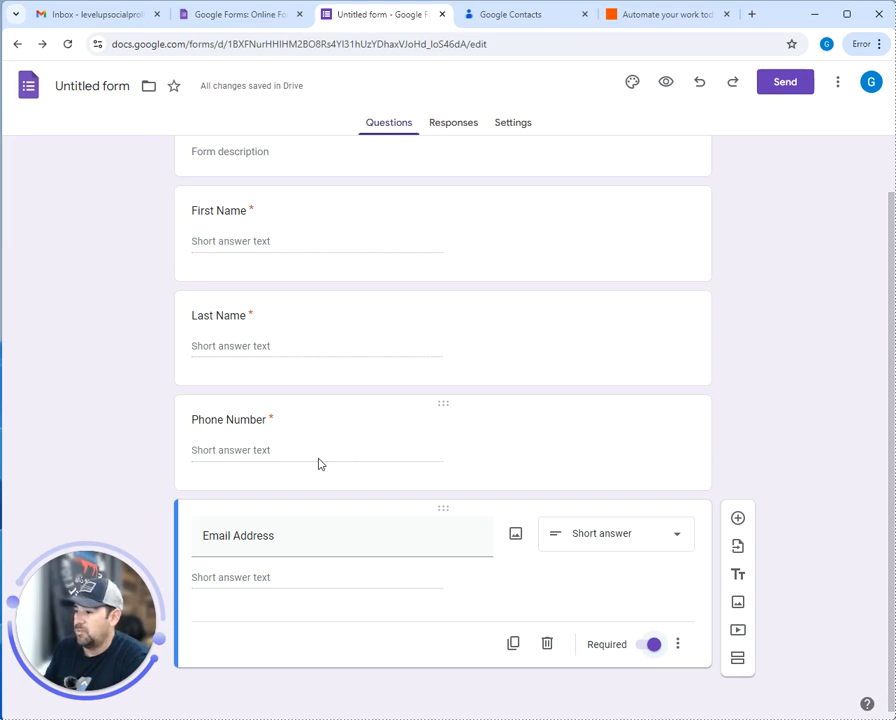
Add a Services Desired question and set its type to Checkboxes
left_click(738, 520)
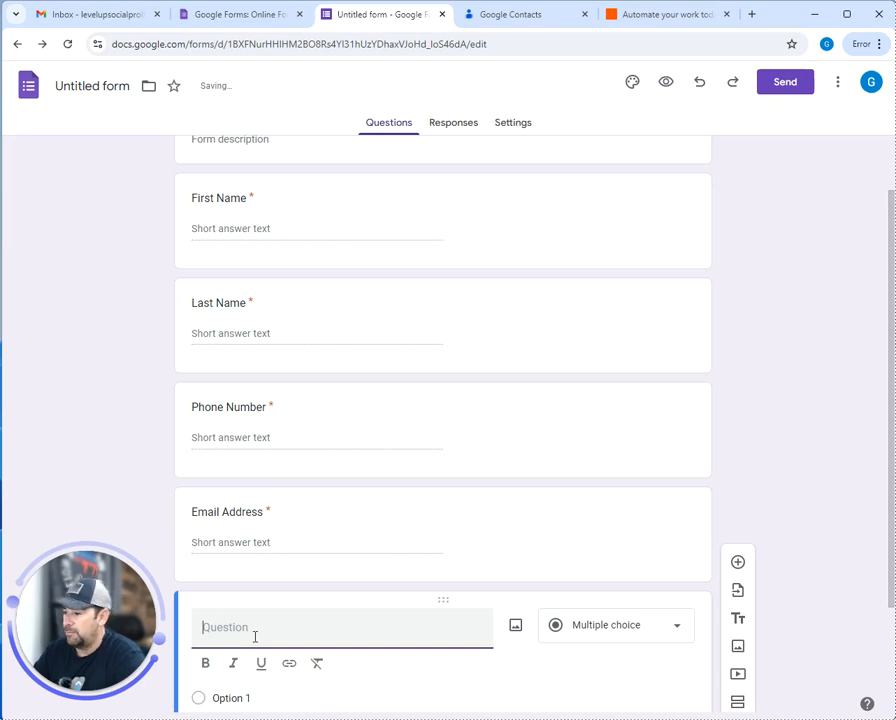
type("Serv")
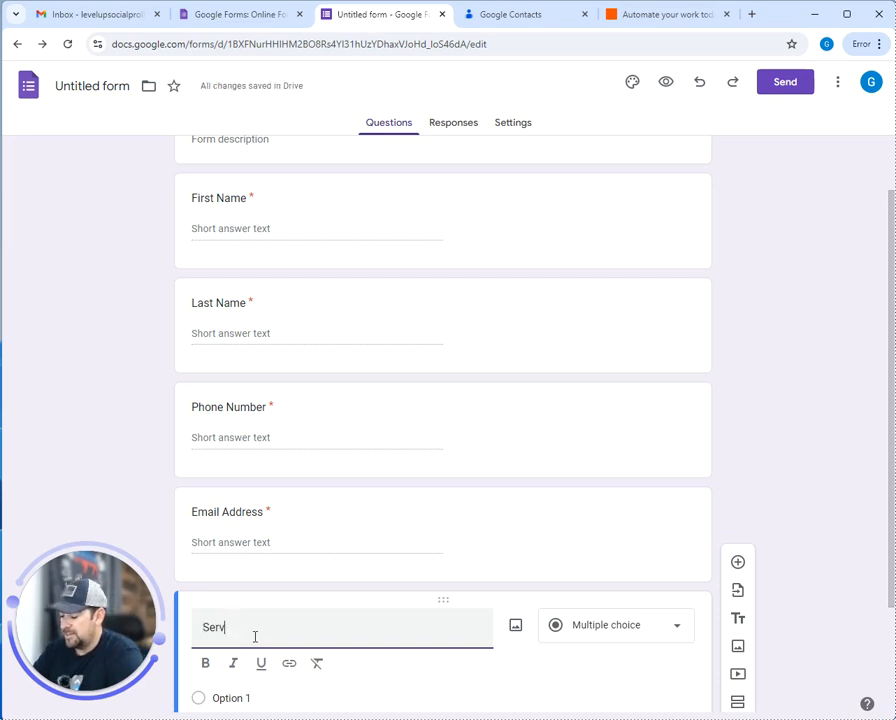
type("ices Desired")
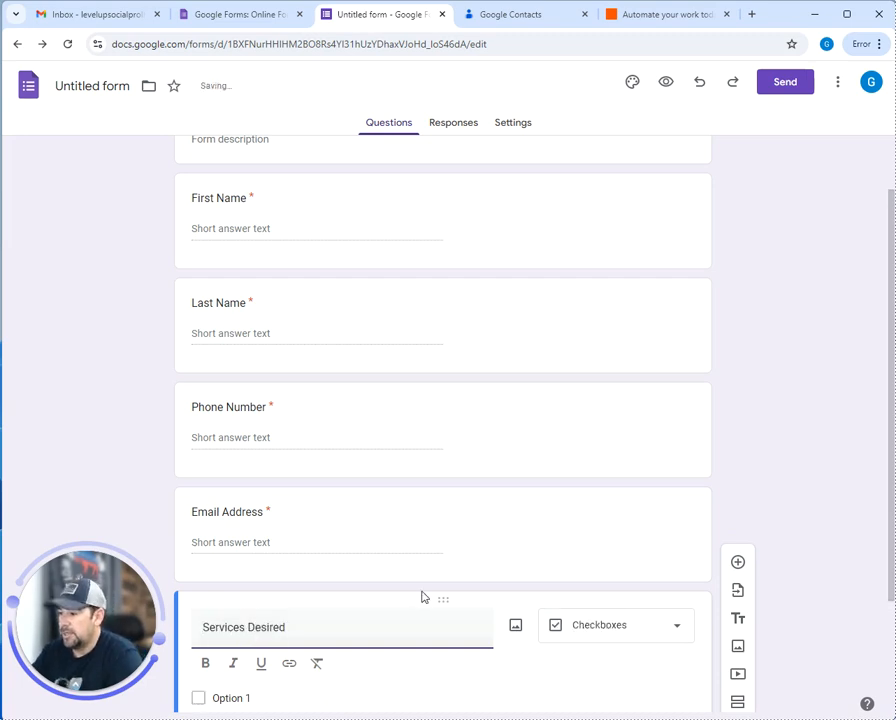
scroll(422, 596, "down", 3)
left_click(618, 472)
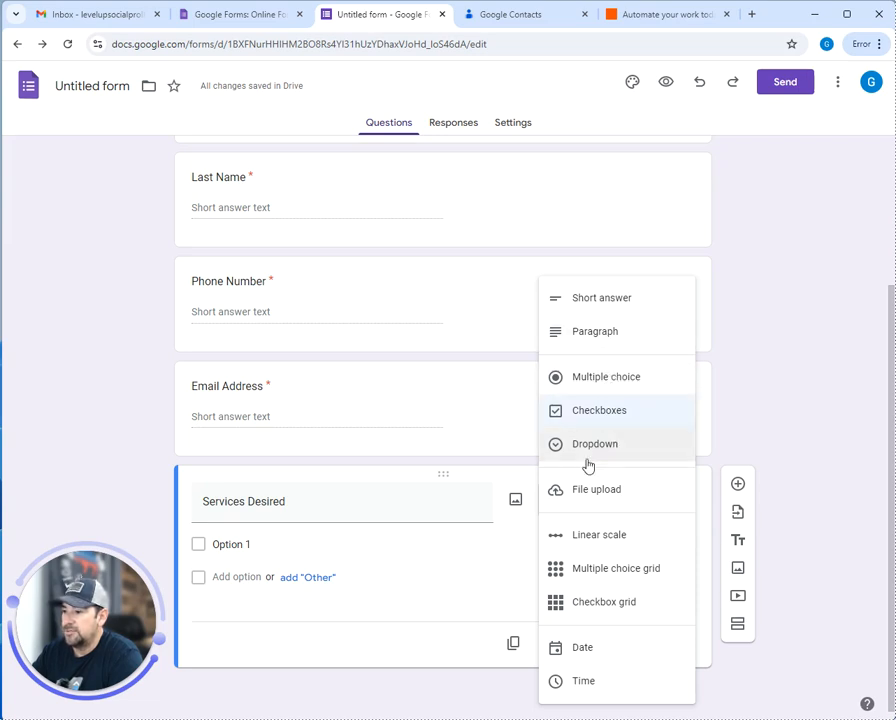
left_click(597, 422)
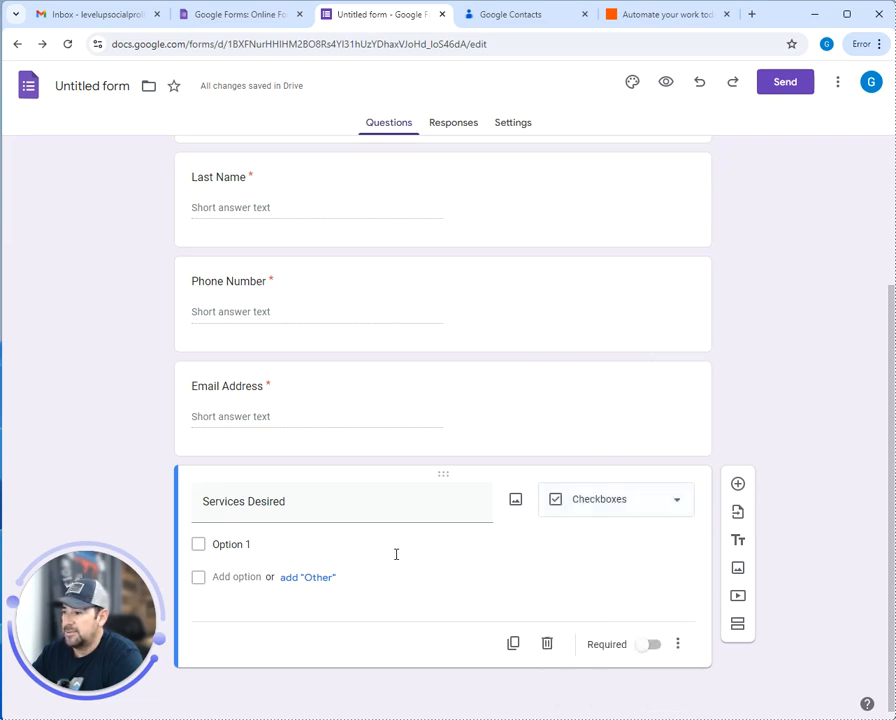
Enter options Google Ads, Google Business Profile, Facebook Business Profile, Website Services, and make it required
left_click(247, 543)
type("Google Ads")
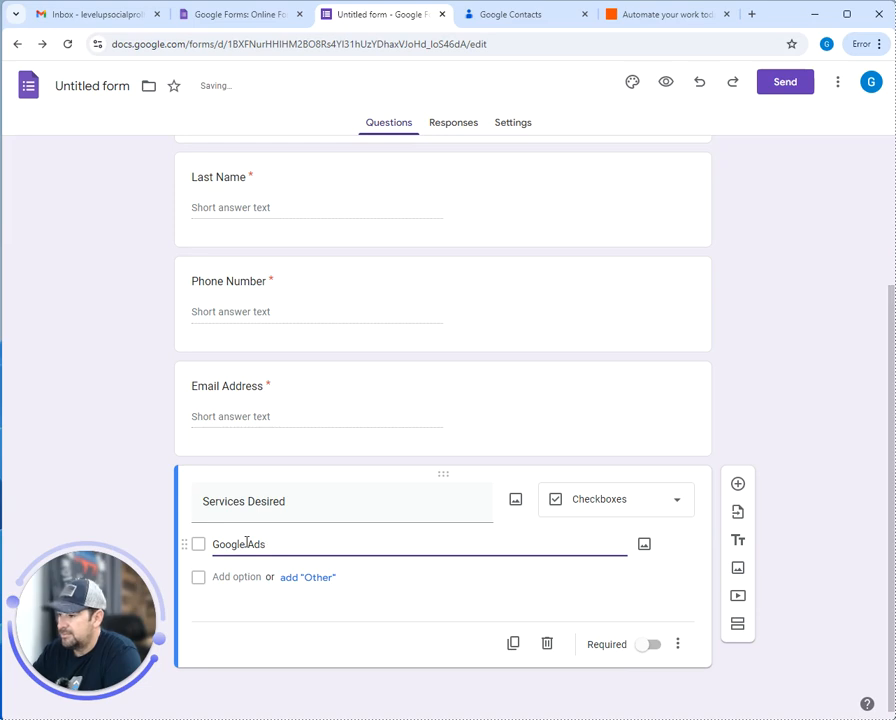
key("Return")
type("Google Bu")
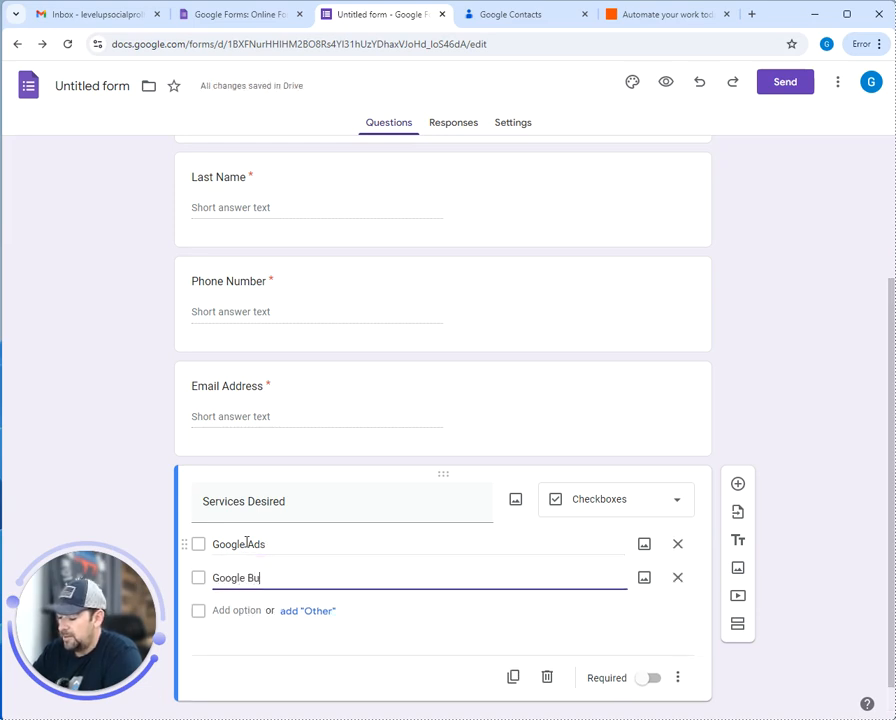
type("siness Pro")
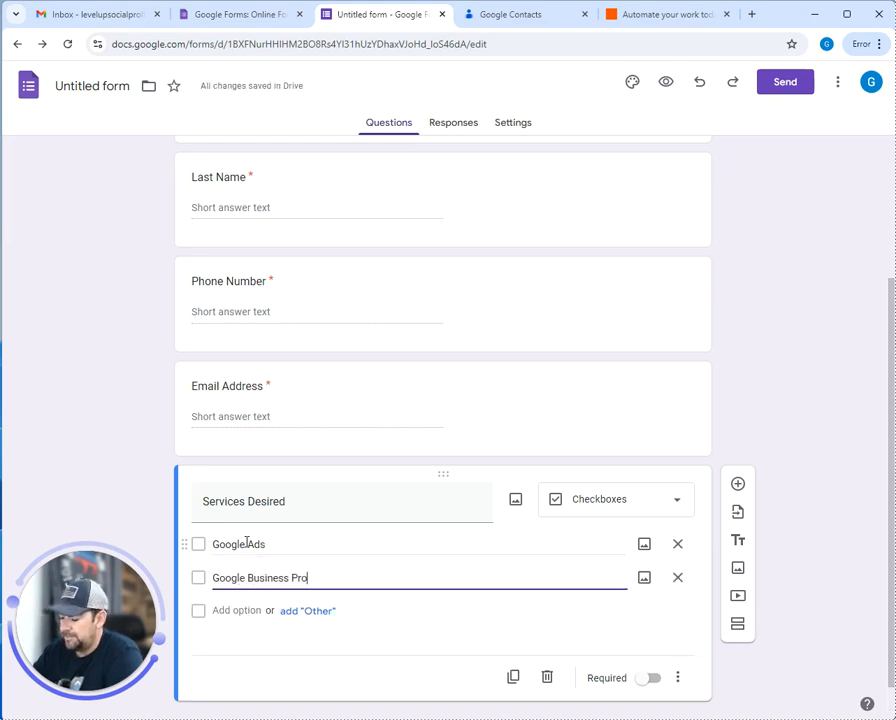
type("file")
key("Return")
type("Facebook ")
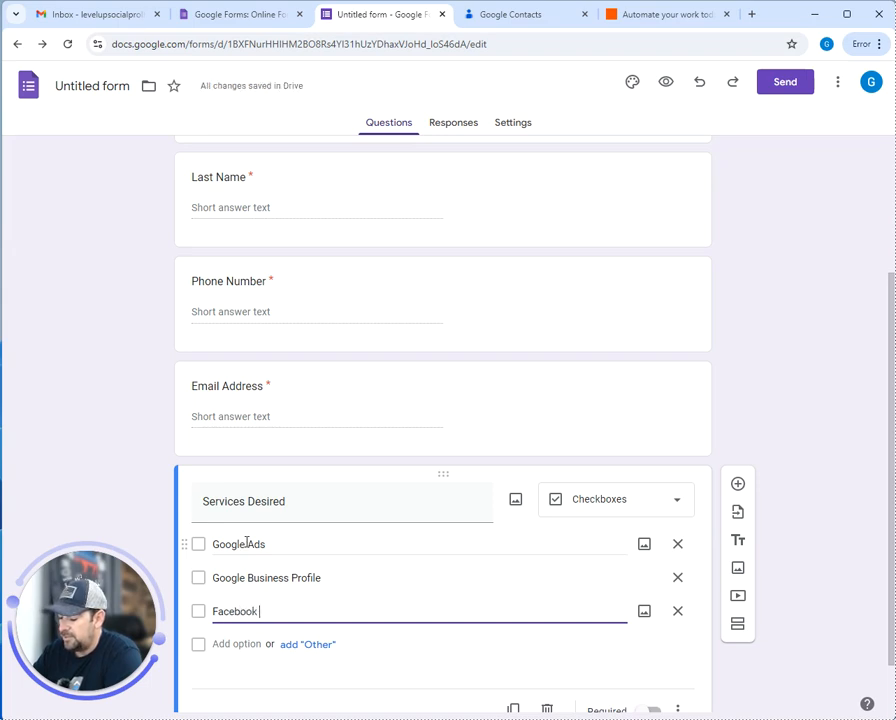
type("Business P")
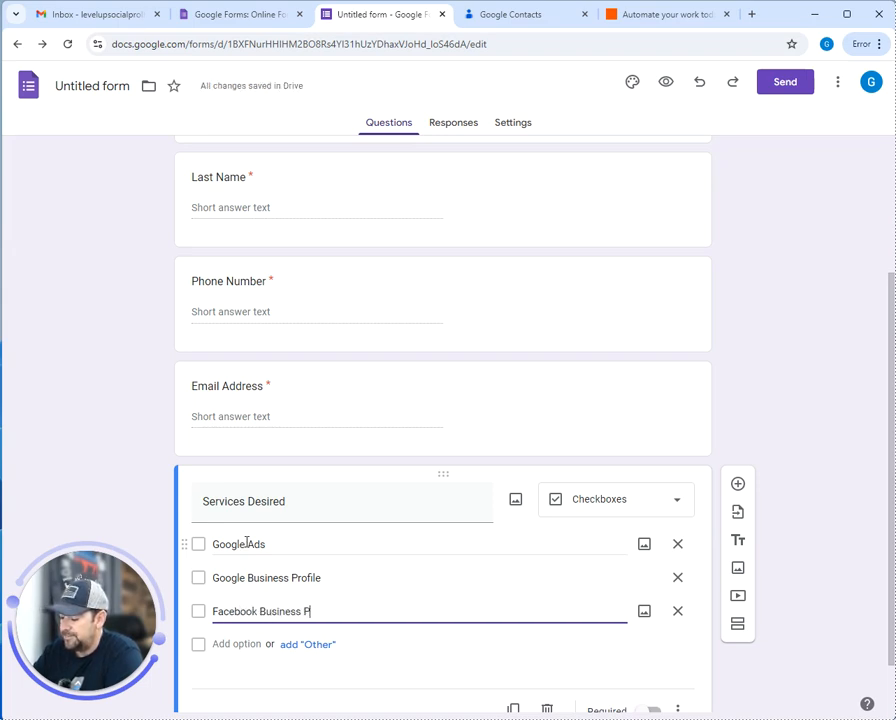
type("rofile")
key("Return")
type("Website Services")
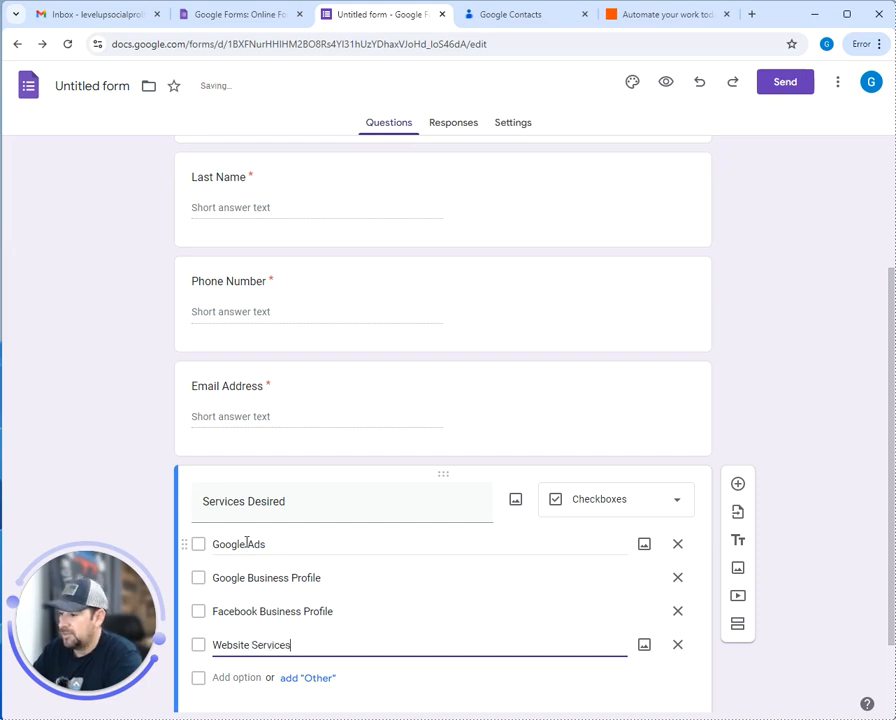
scroll(560, 585, "down", 2)
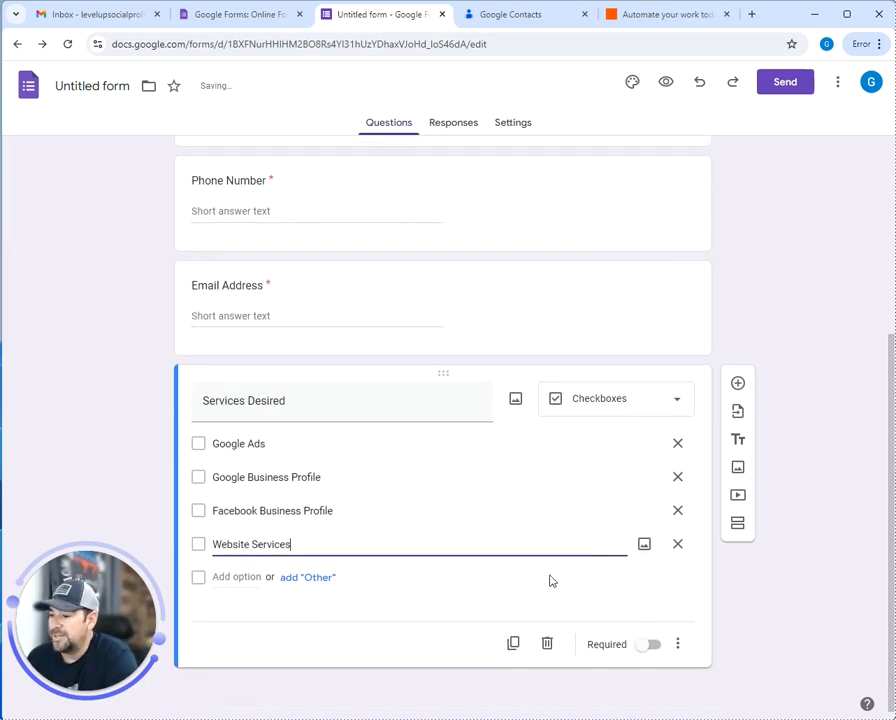
left_click(651, 648)
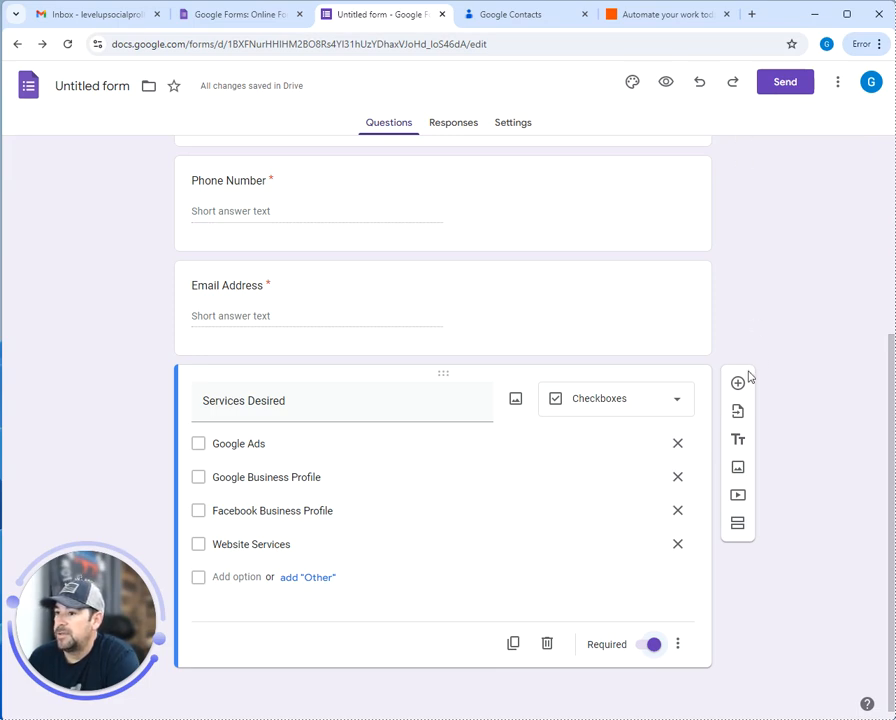
scroll(634, 386, "up", 3)
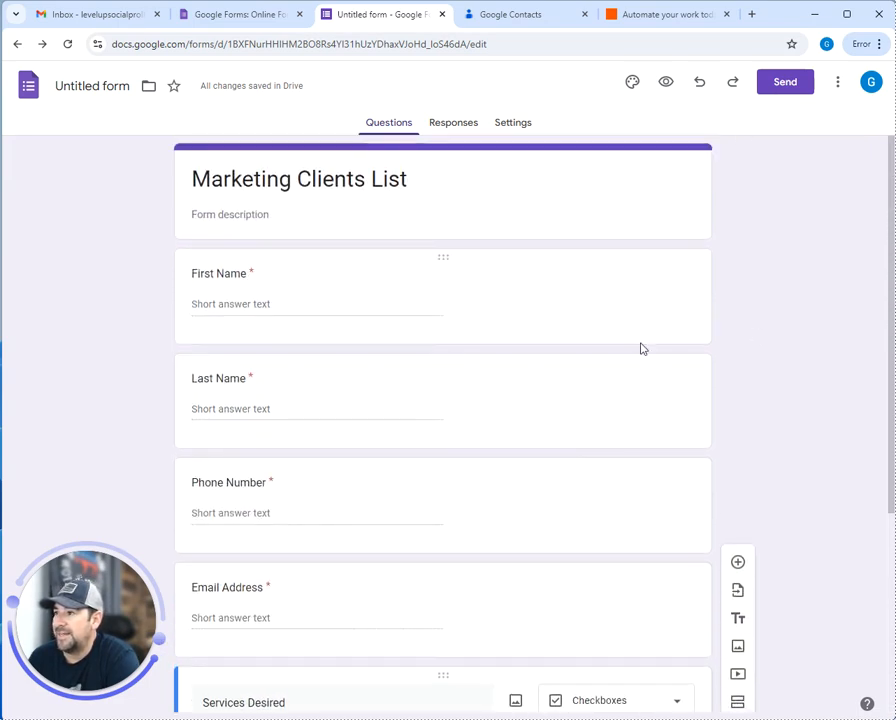
Title the form 'Marketing Clients List' and view its Responses page showing 0 responses
left_click(92, 86)
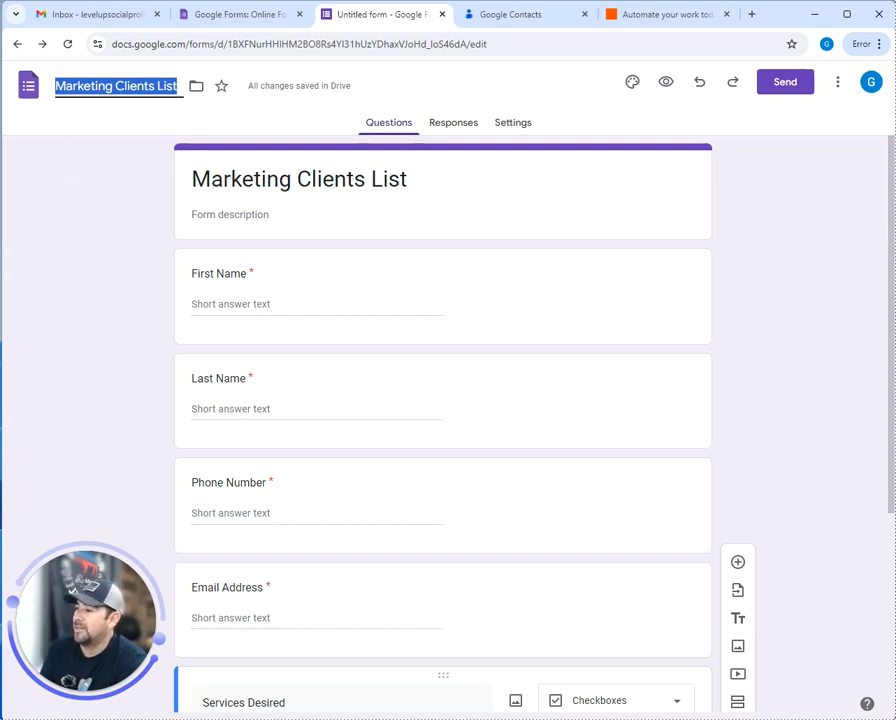
left_click(454, 129)
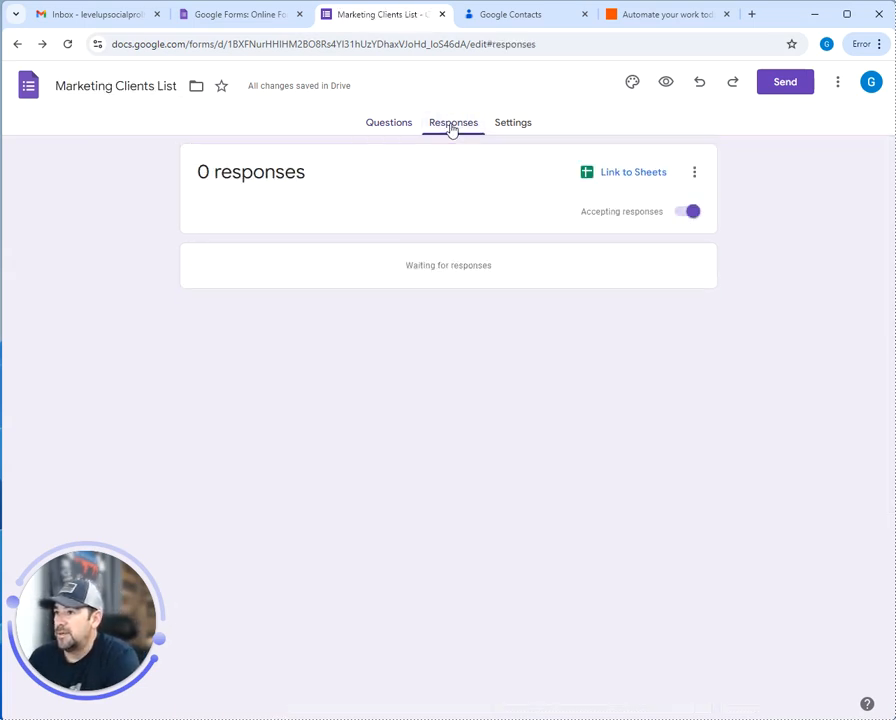
left_click(394, 121)
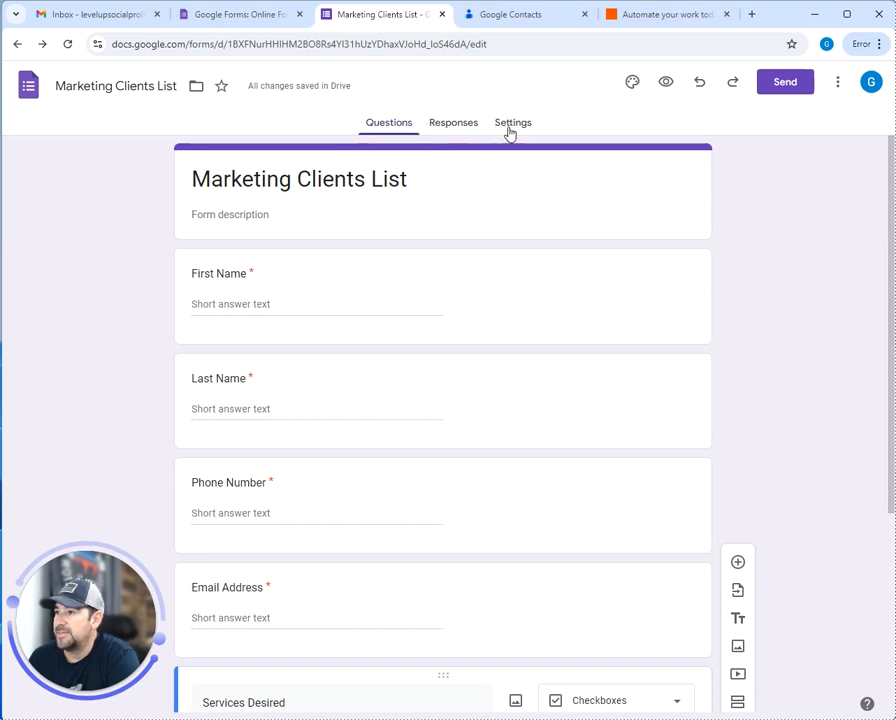
left_click(449, 128)
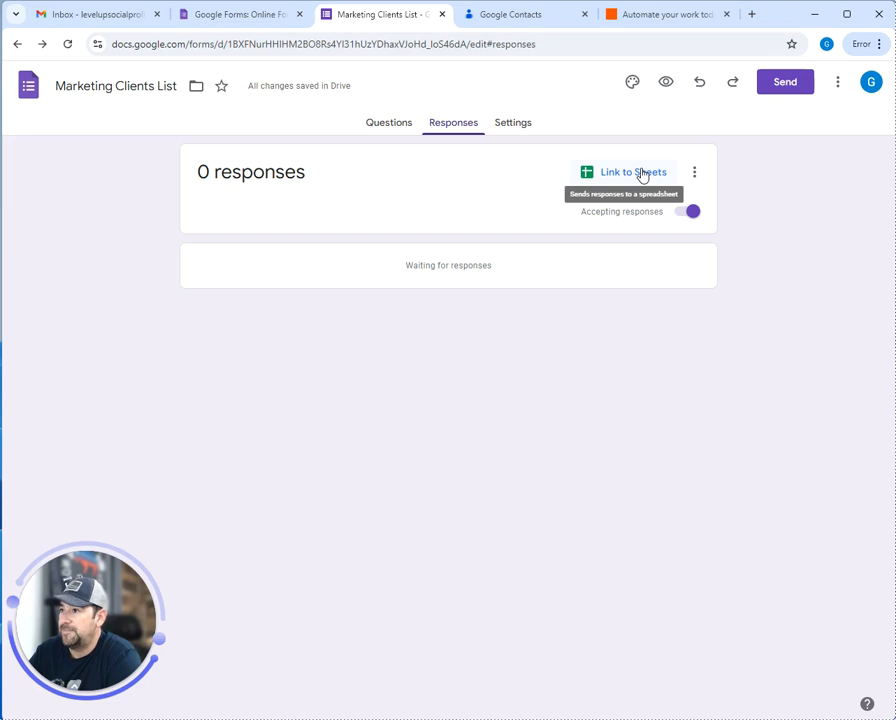
Link responses to a new 'Marketing Clients List (Responses)' spreadsheet and open that spreadsheet
left_click(642, 175)
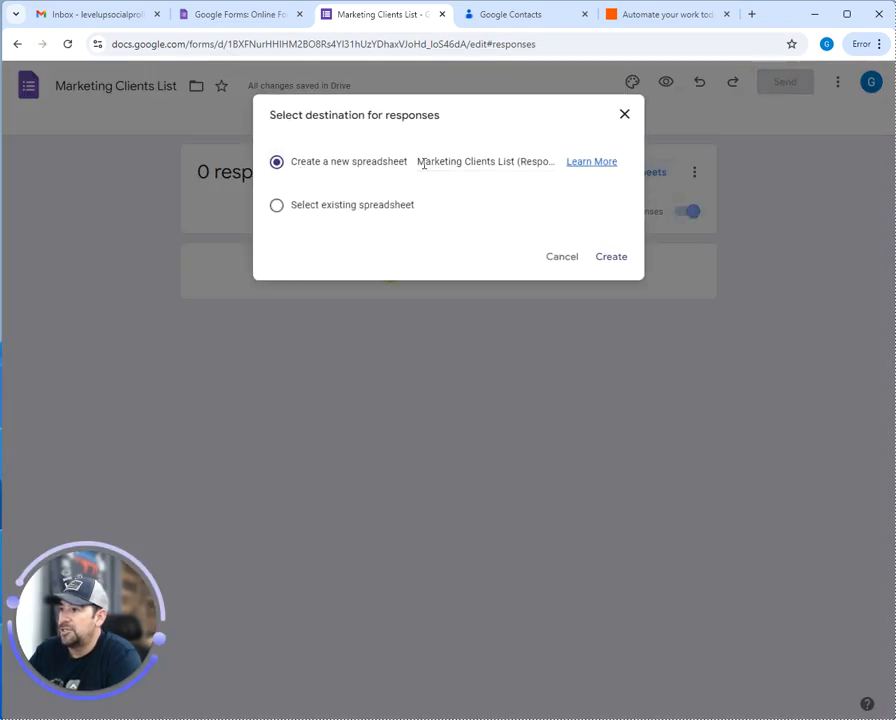
left_click(613, 258)
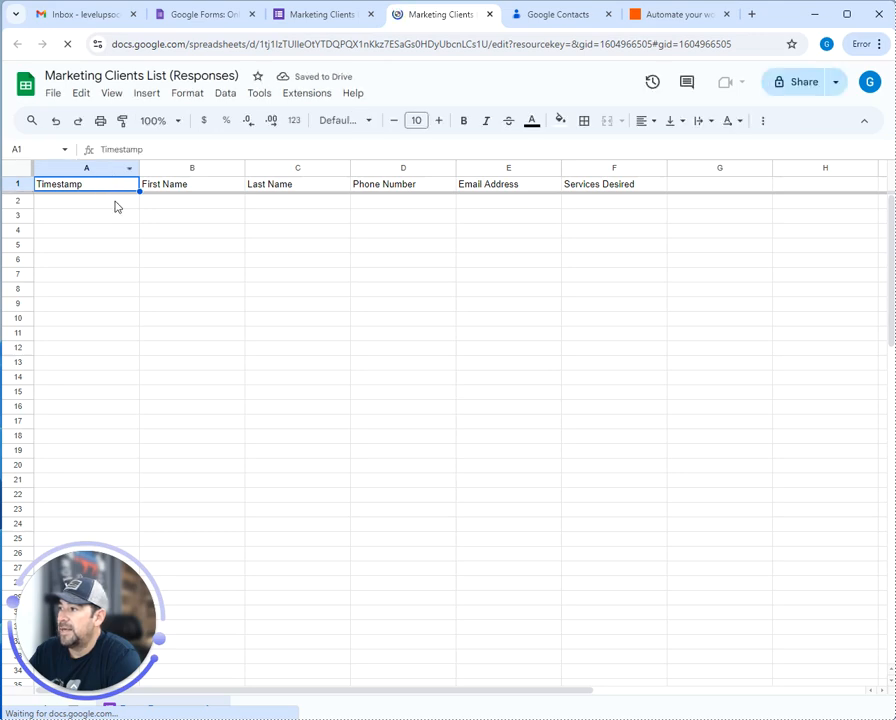
left_click(326, 20)
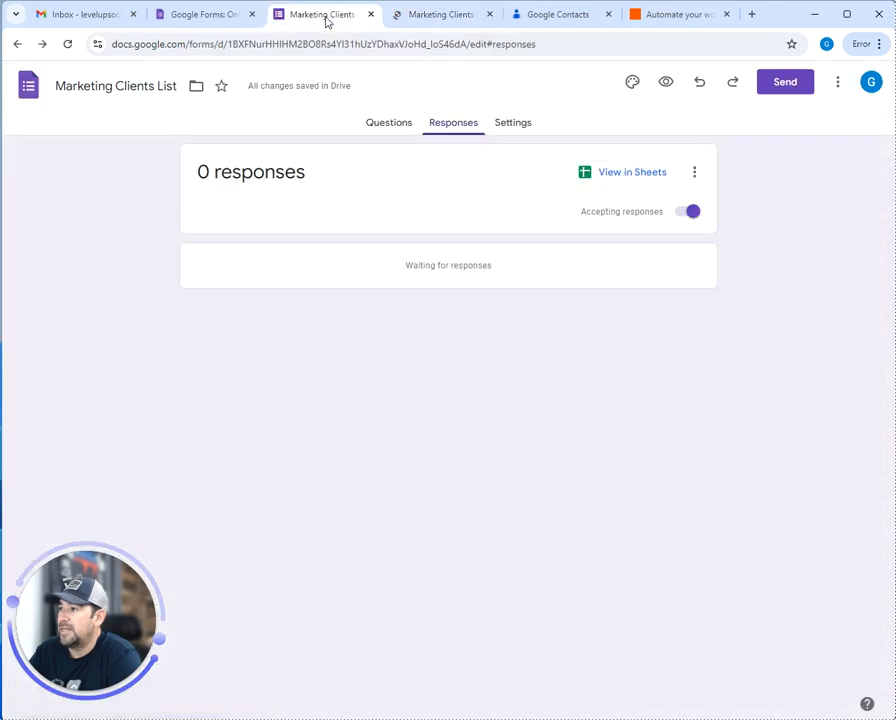
left_click(387, 118)
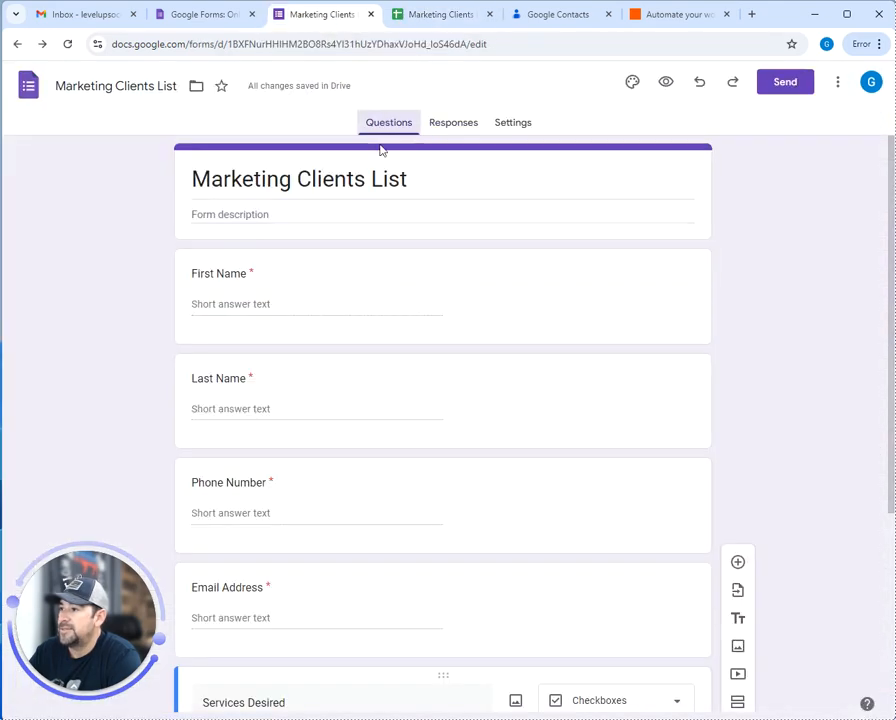
left_click(439, 16)
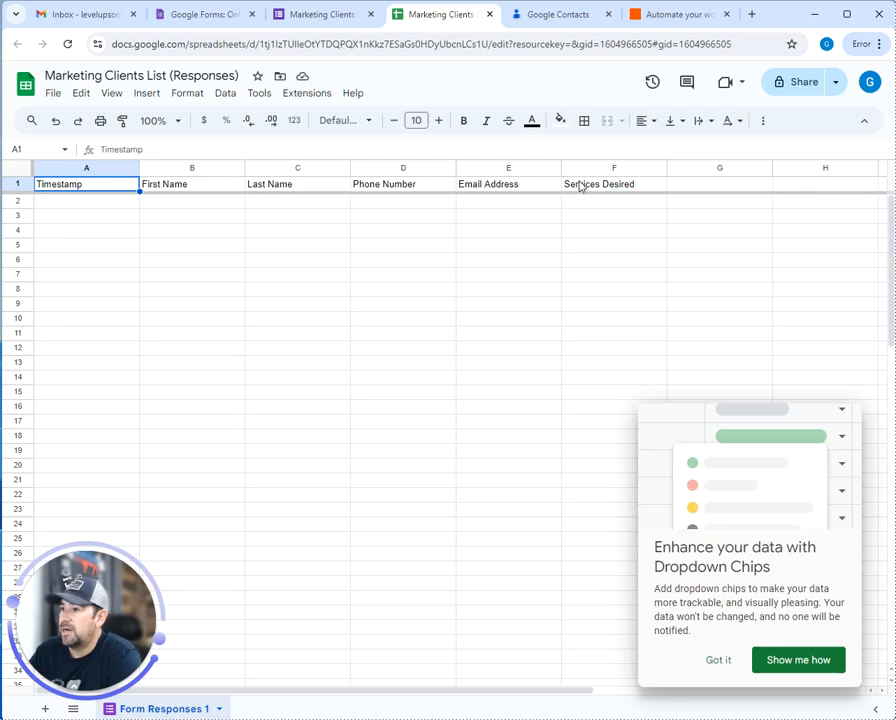
Compare the form's five questions against the spreadsheet's column headers, finishing in the form editor
left_click(310, 14)
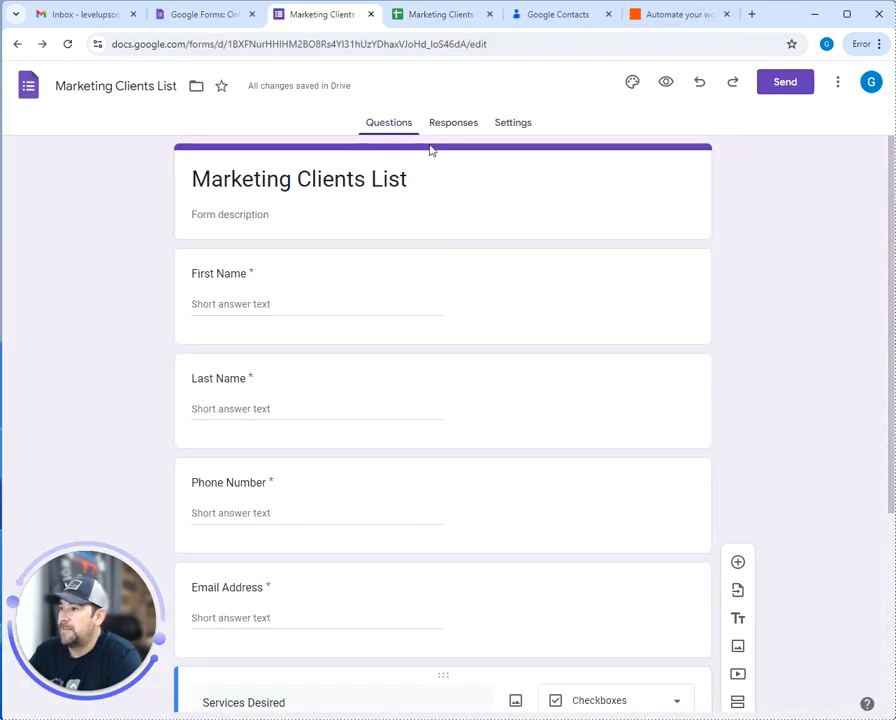
left_click(447, 16)
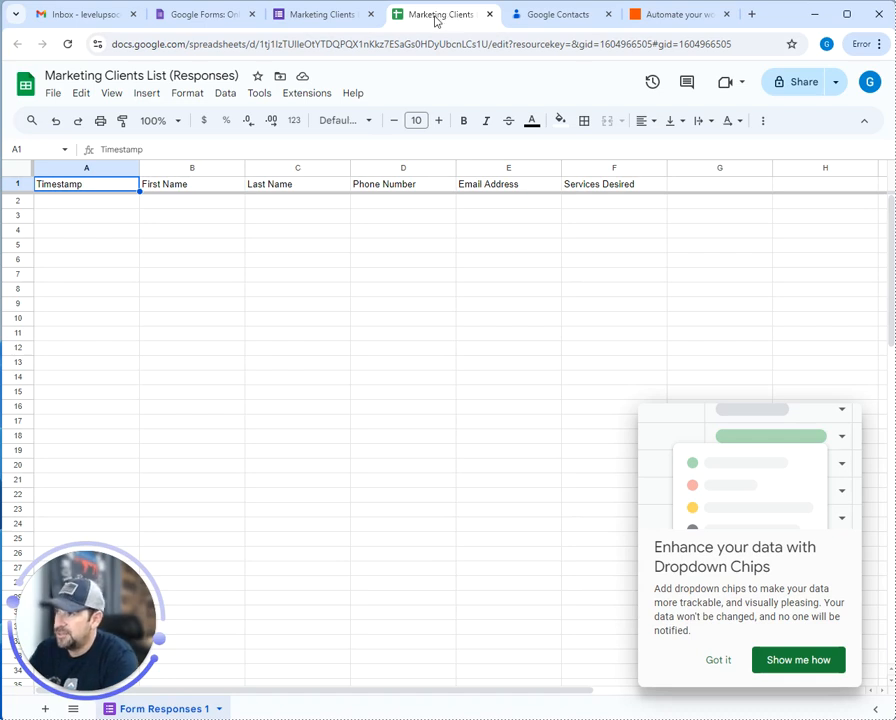
left_click(313, 18)
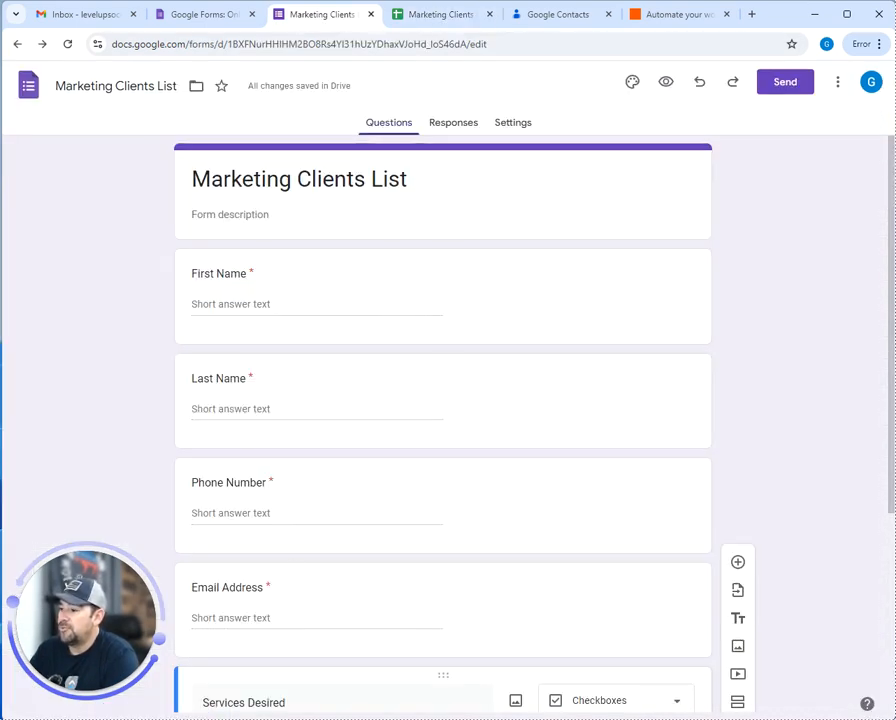
scroll(530, 688, "down", 3)
scroll(654, 326, "up", 2)
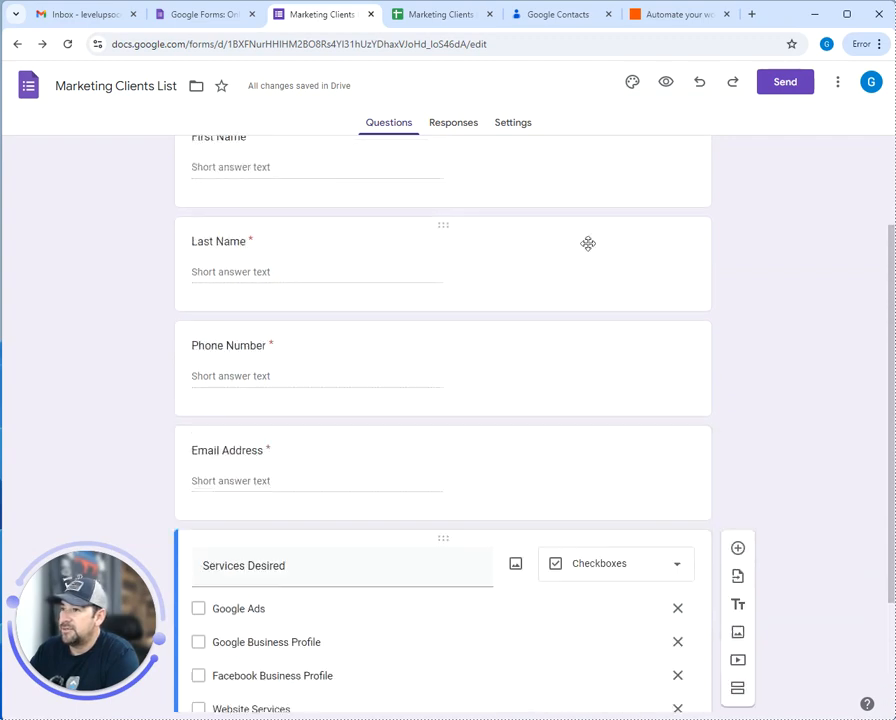
left_click(415, 16)
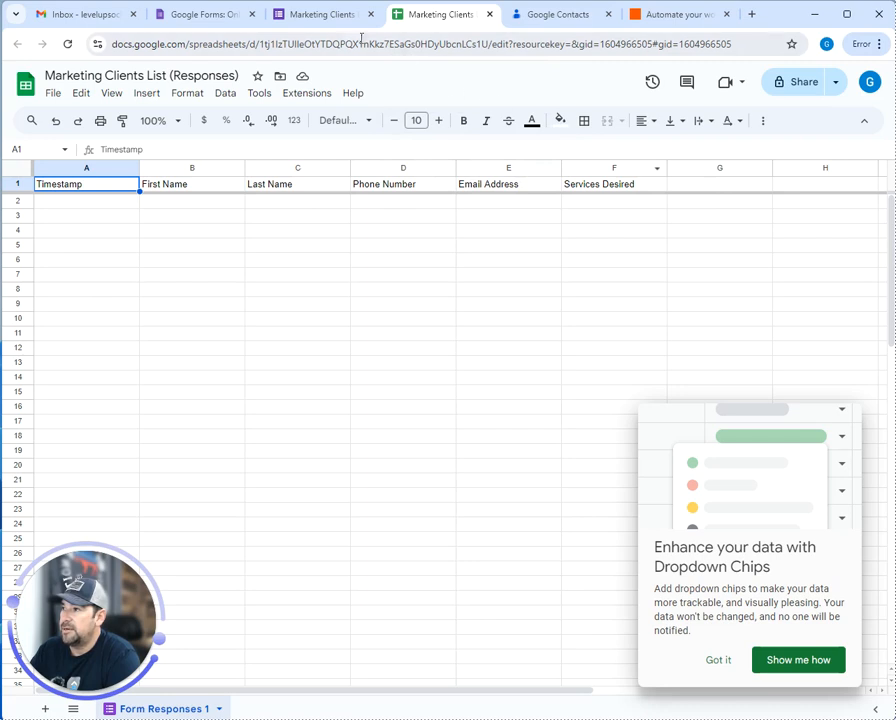
left_click(327, 15)
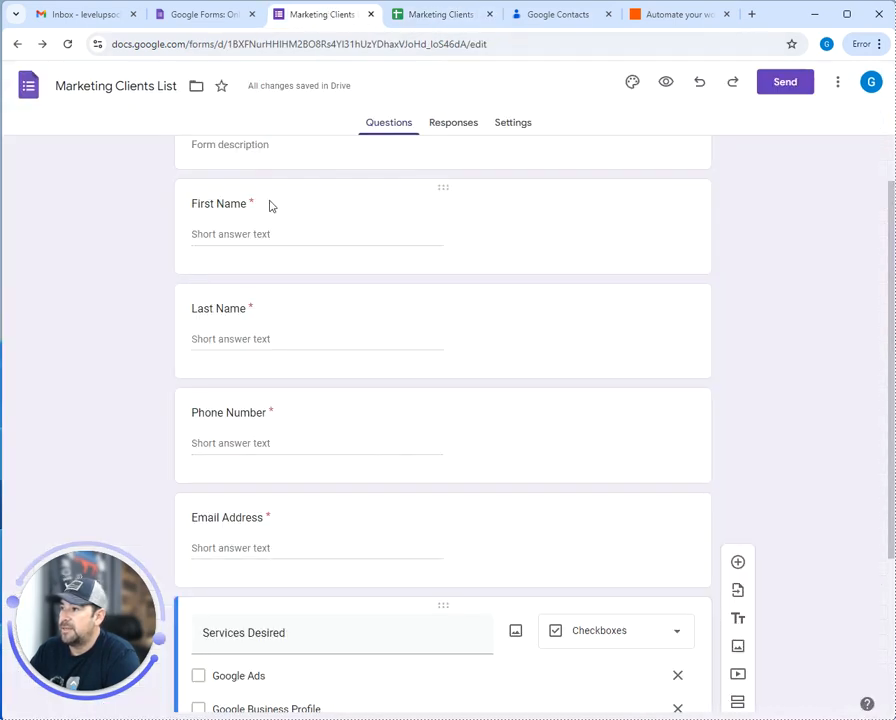
In the form's Settings, expand Responses and keep email address collection turned off
left_click(458, 128)
left_click(513, 122)
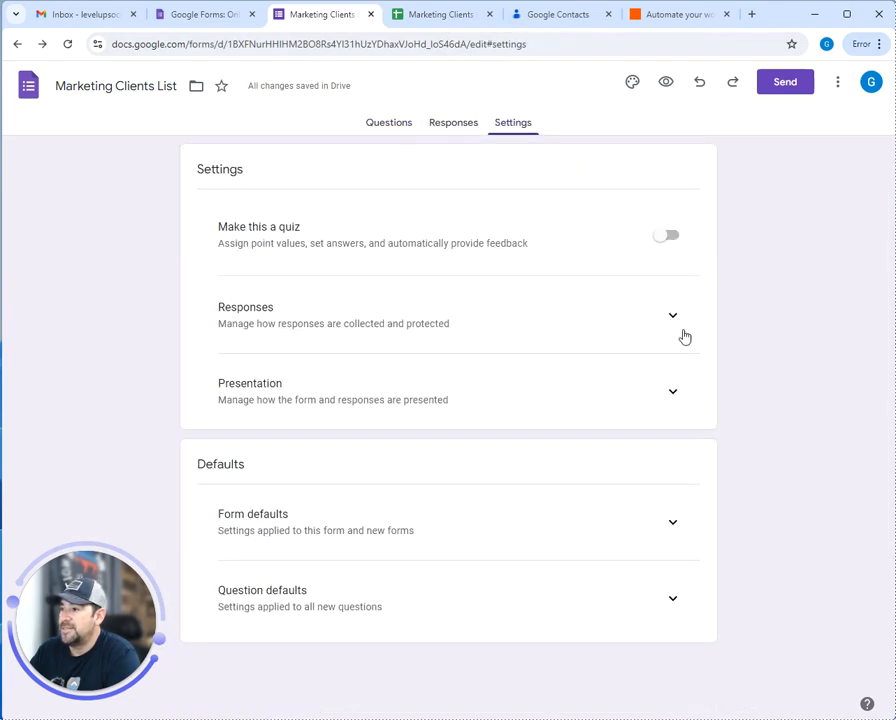
left_click(672, 314)
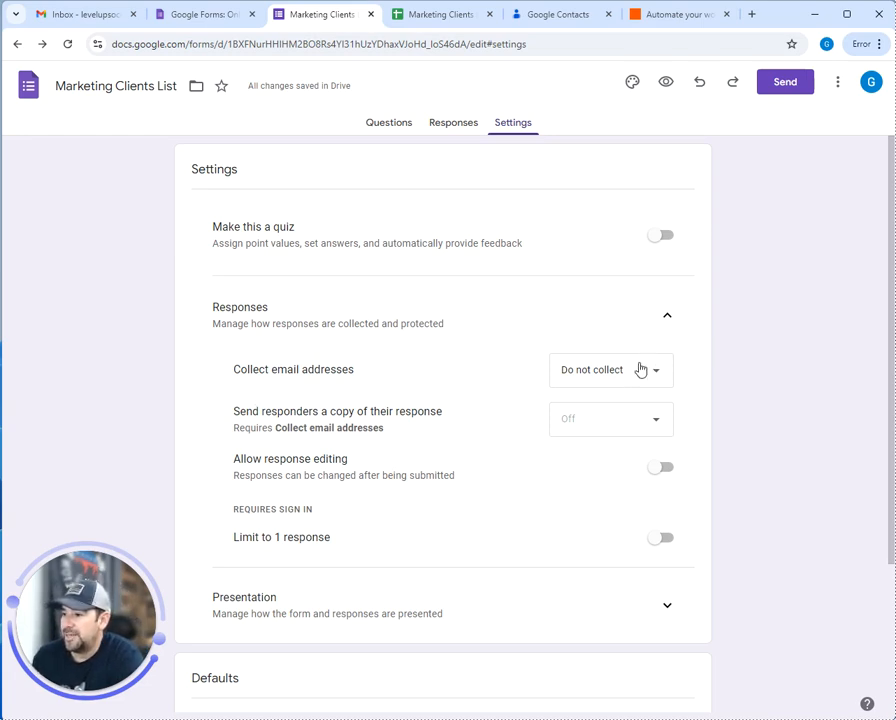
left_click(638, 370)
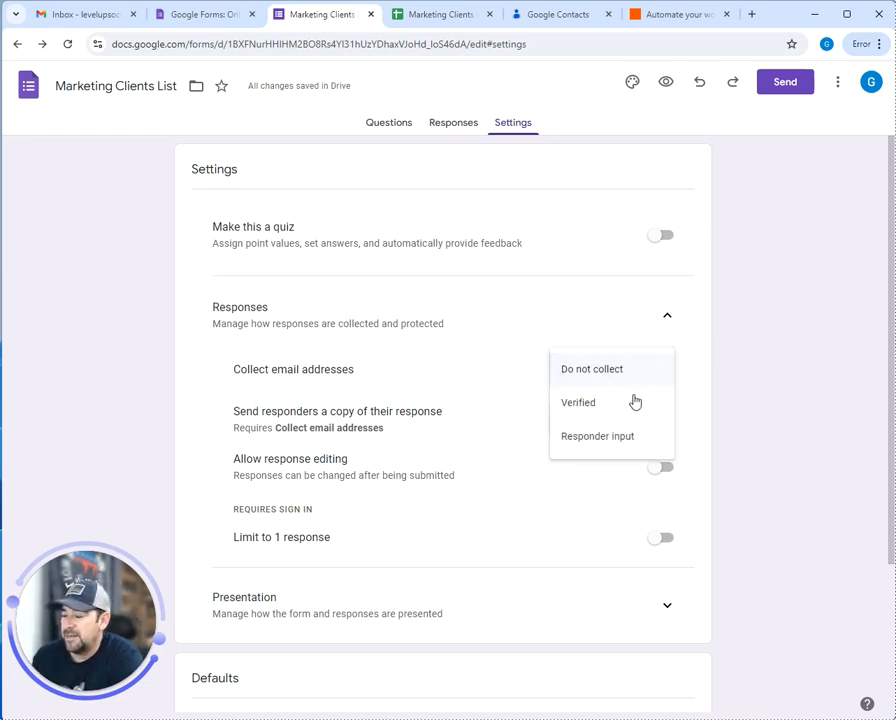
left_click(634, 370)
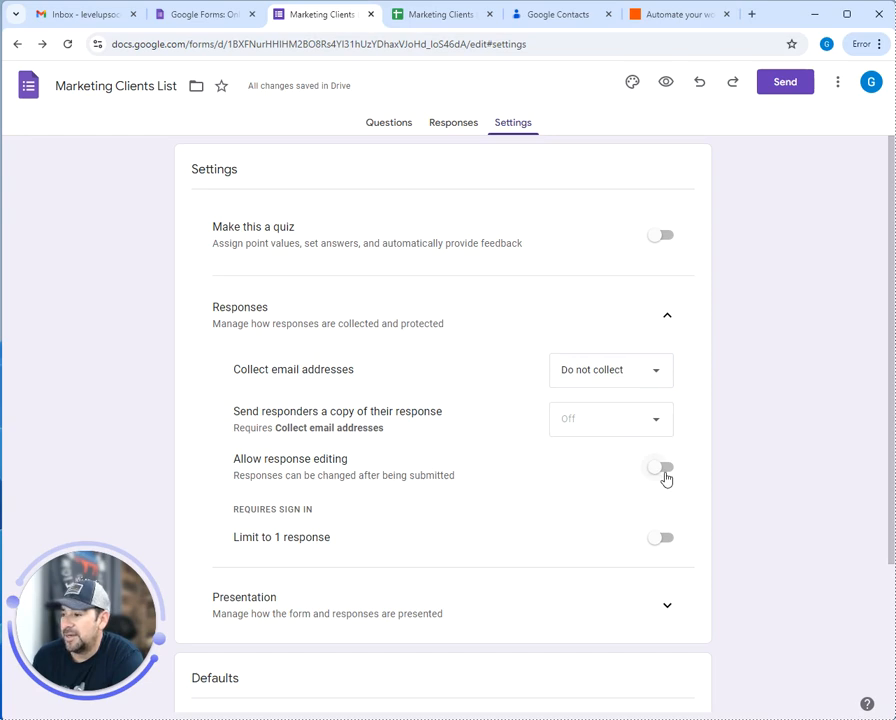
Expand Presentation, review Form and Question defaults, then collapse the defaults and Responses sections
scroll(666, 478, "down", 2)
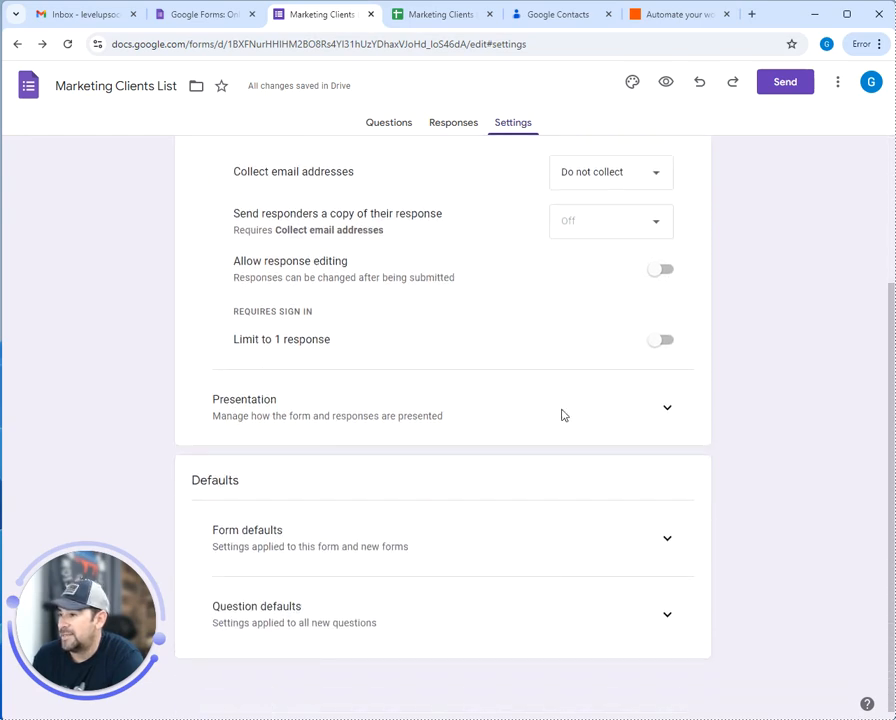
left_click(670, 408)
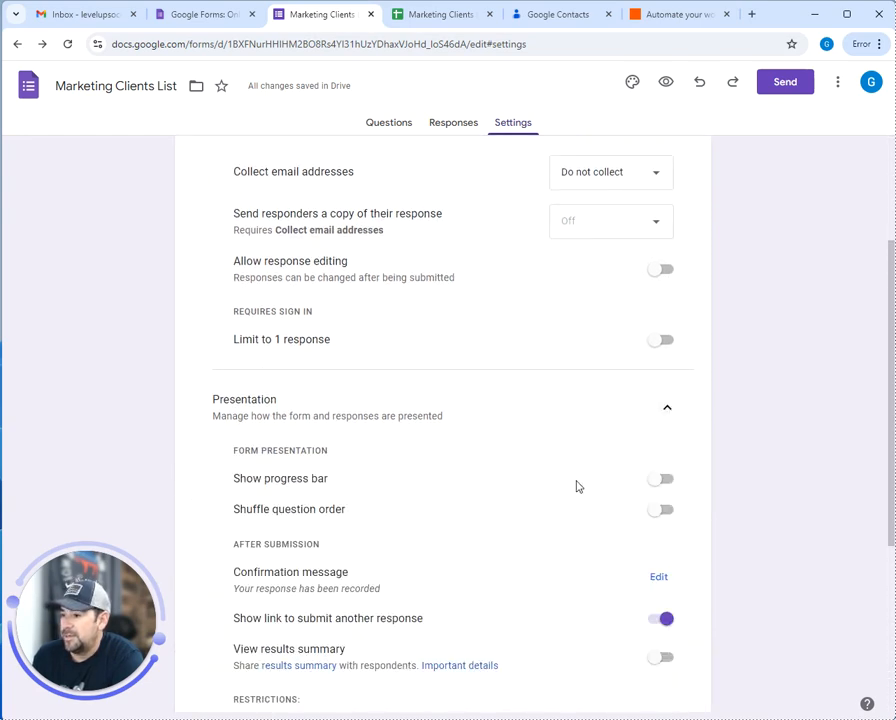
scroll(575, 484, "down", 3)
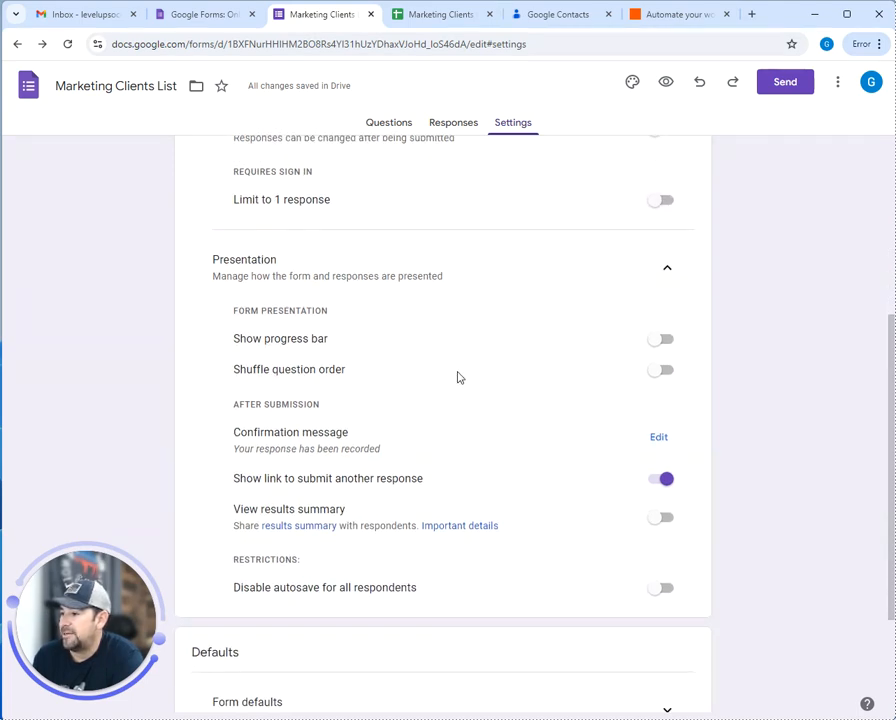
scroll(436, 516, "down", 4)
left_click(666, 536)
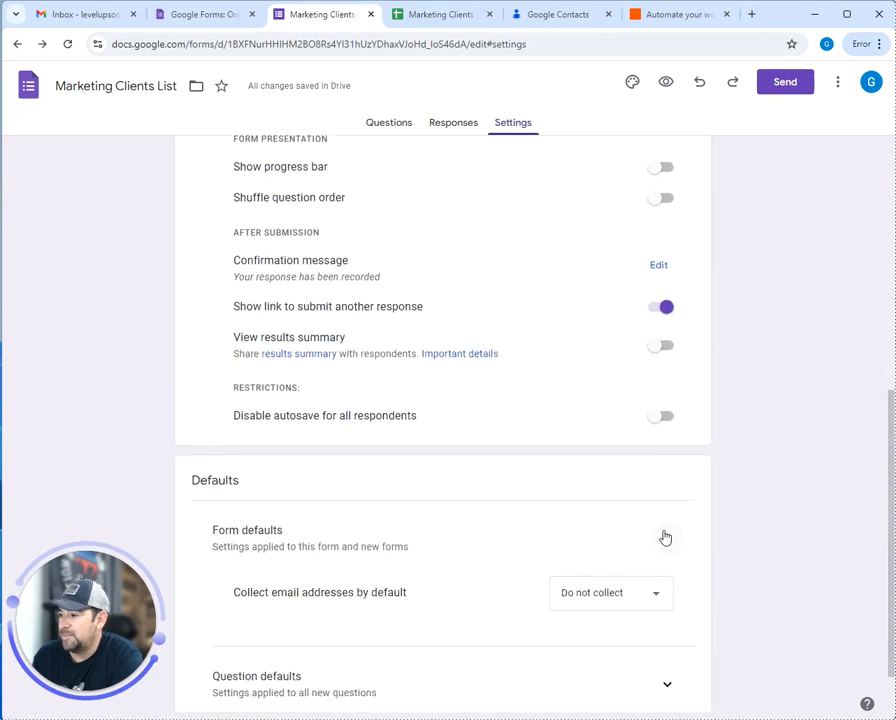
scroll(542, 532, "down", 2)
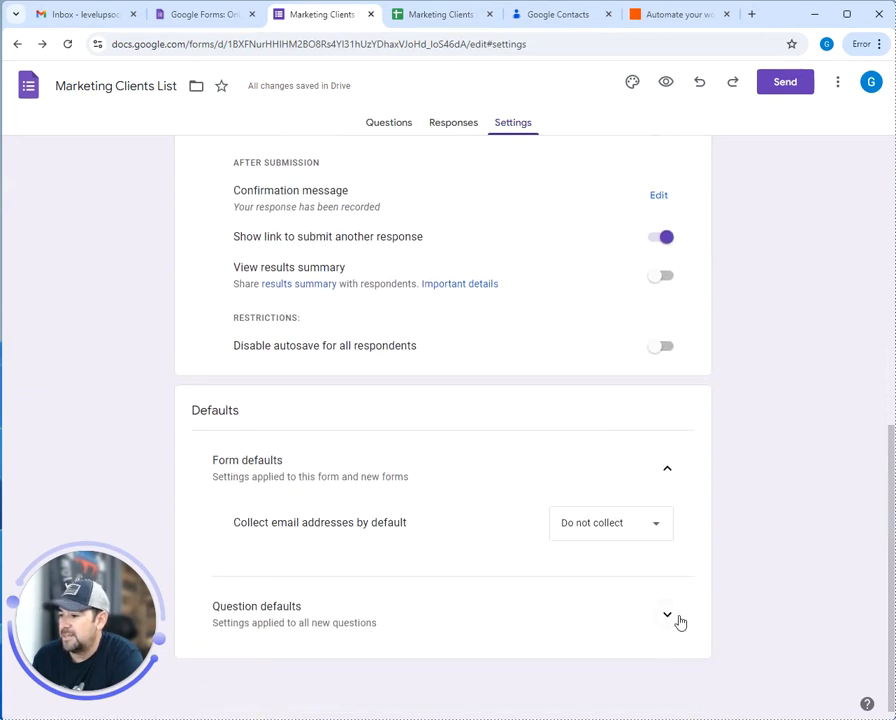
left_click(677, 619)
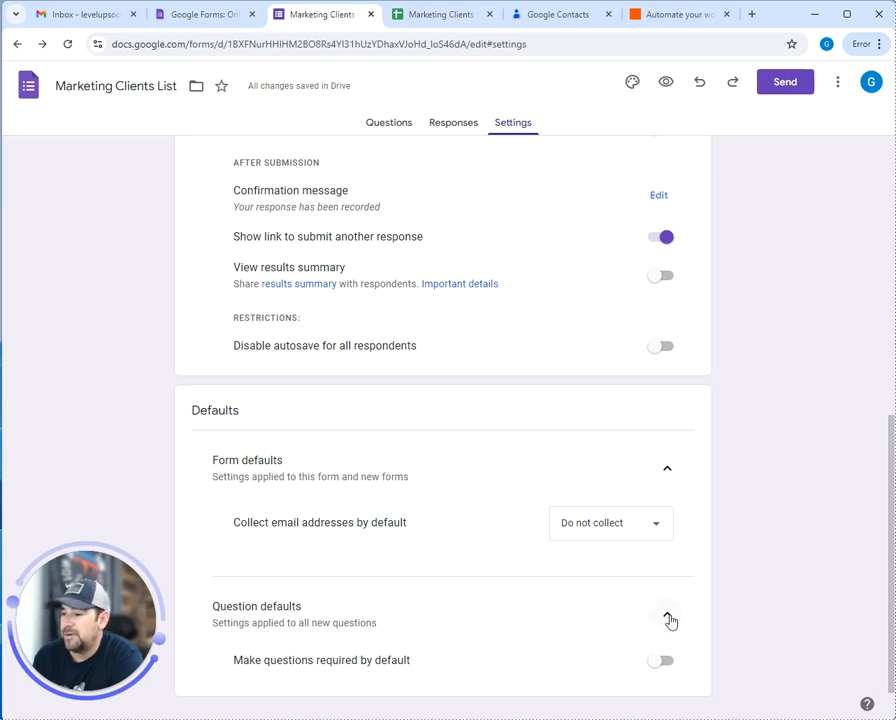
left_click(668, 617)
left_click(665, 472)
scroll(660, 440, "up", 5)
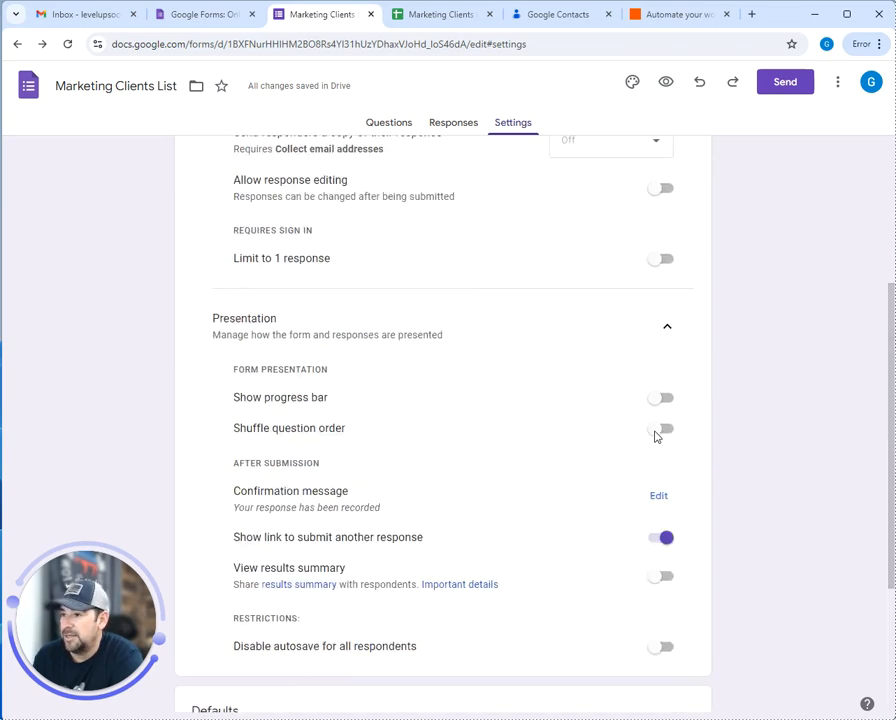
left_click(668, 316)
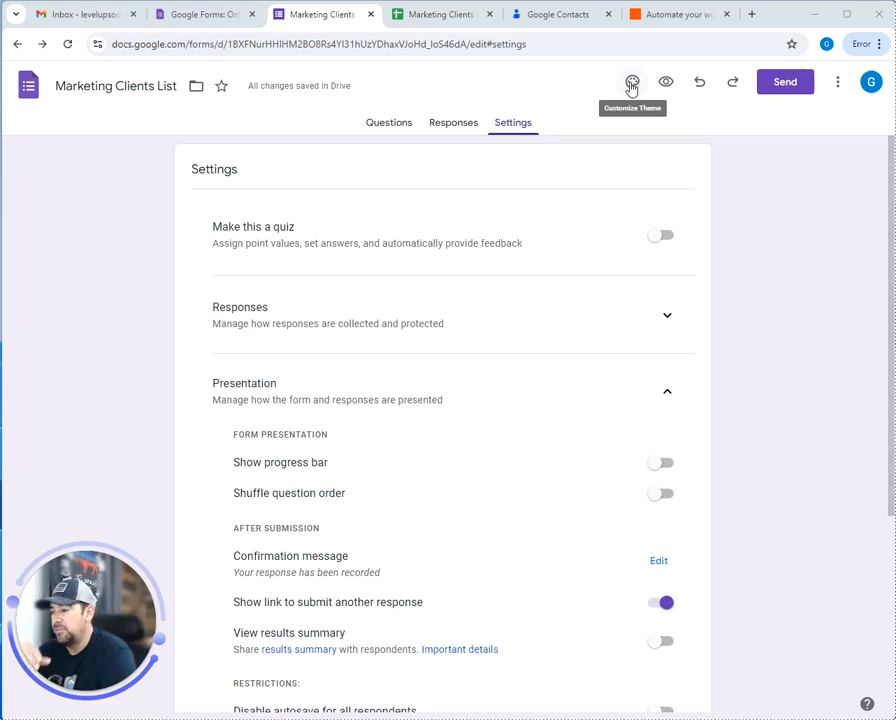
Change the form's theme colour to light blue and close the Theme panel
left_click(631, 87)
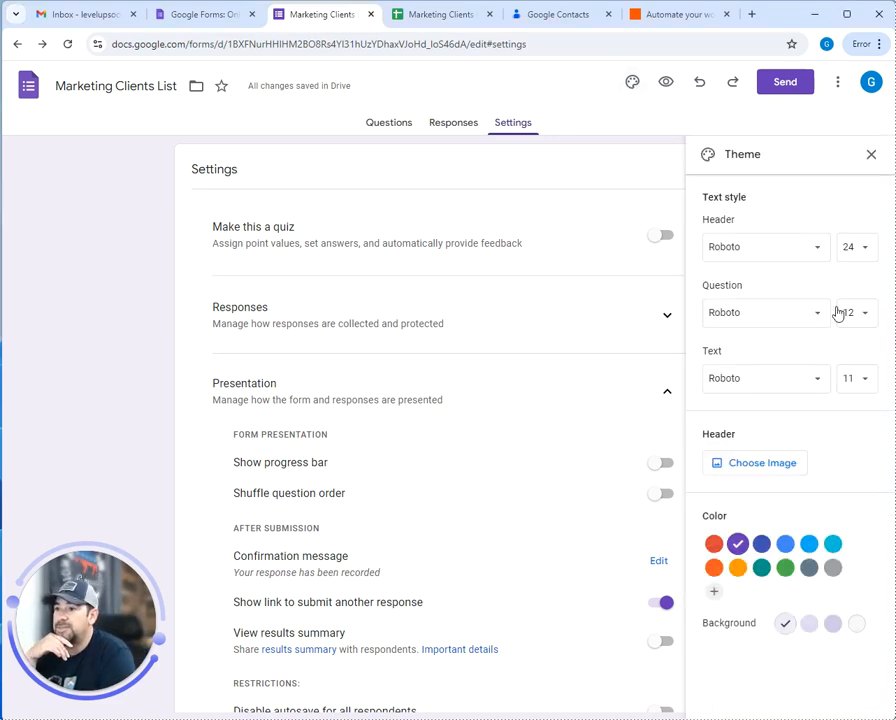
left_click(786, 548)
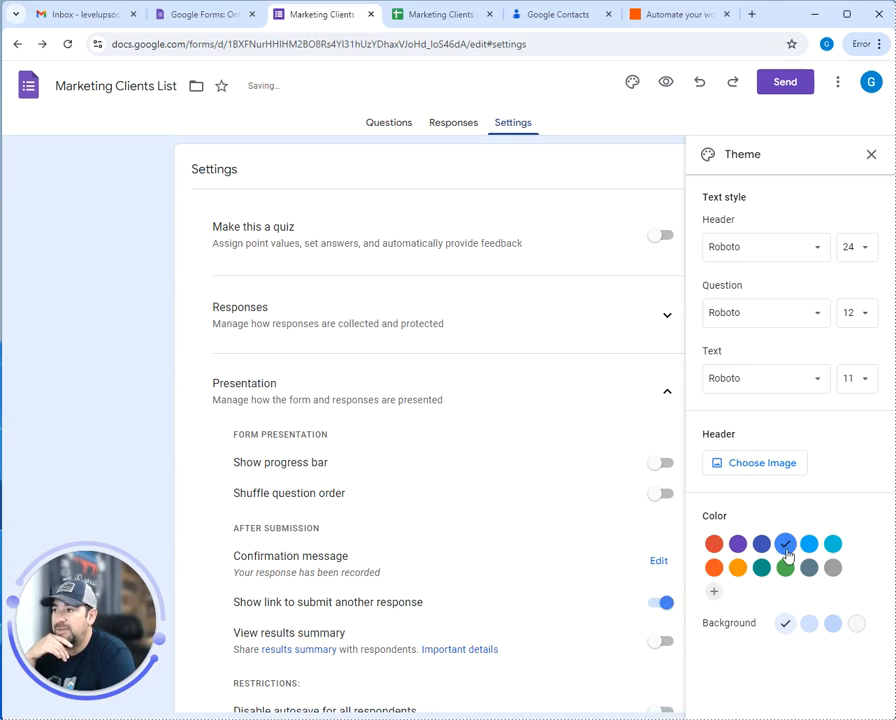
left_click(809, 545)
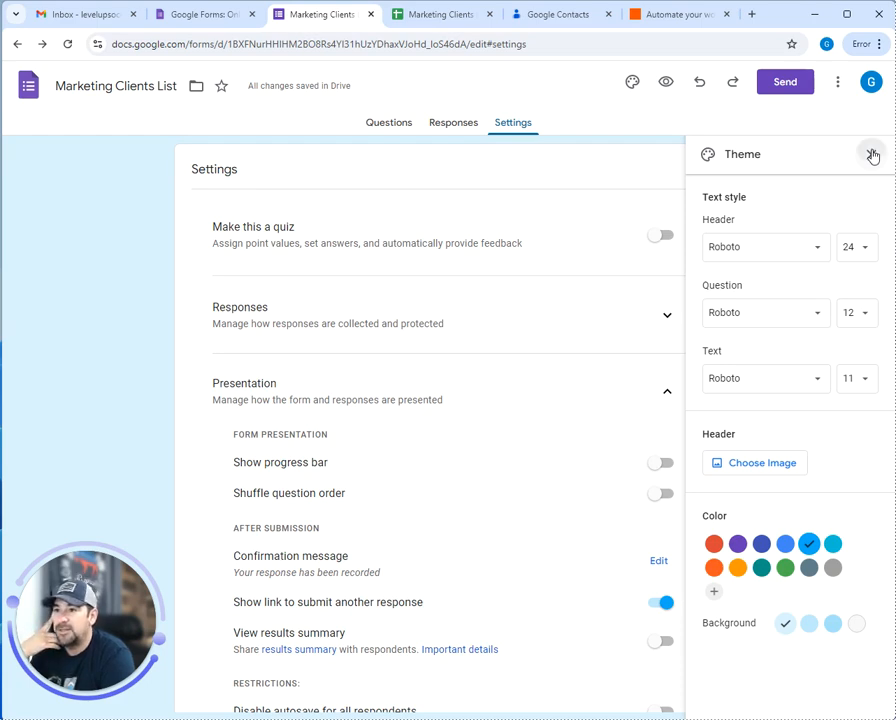
left_click(872, 156)
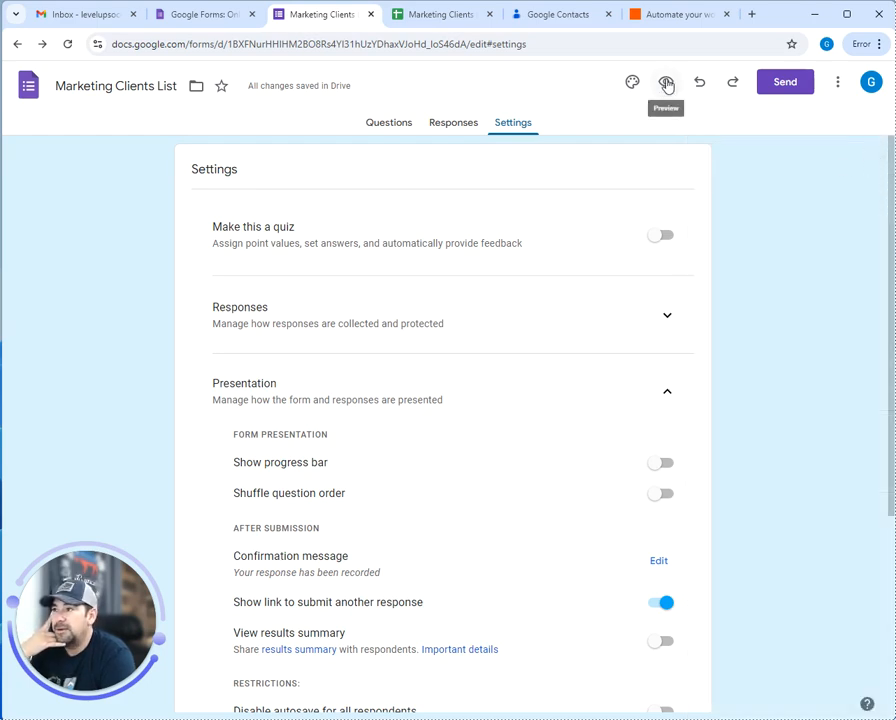
Preview the Marketing Clients List form as respondents see it, then return to the editor
left_click(666, 84)
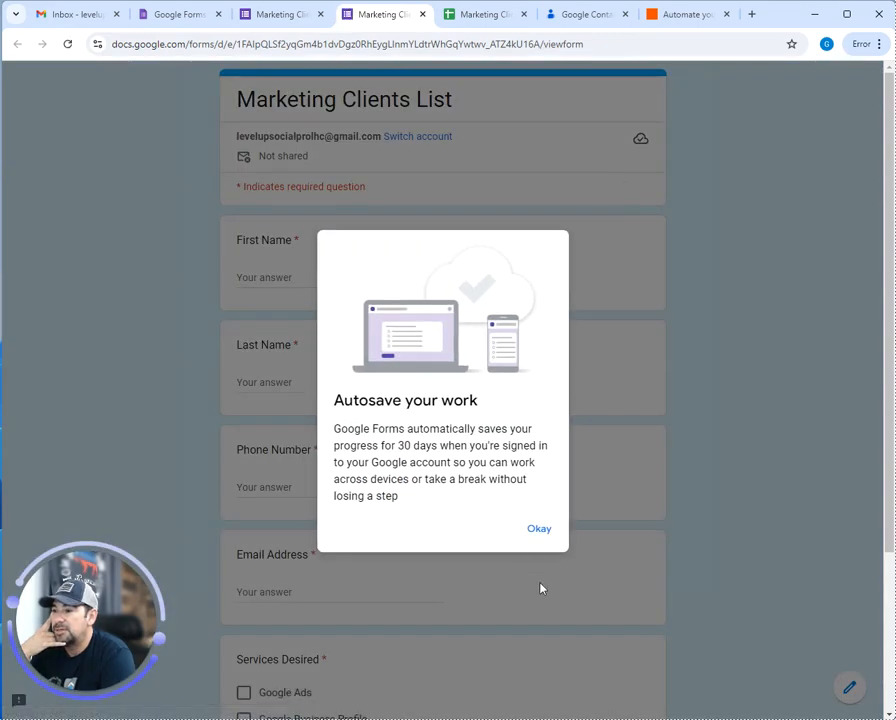
left_click(539, 530)
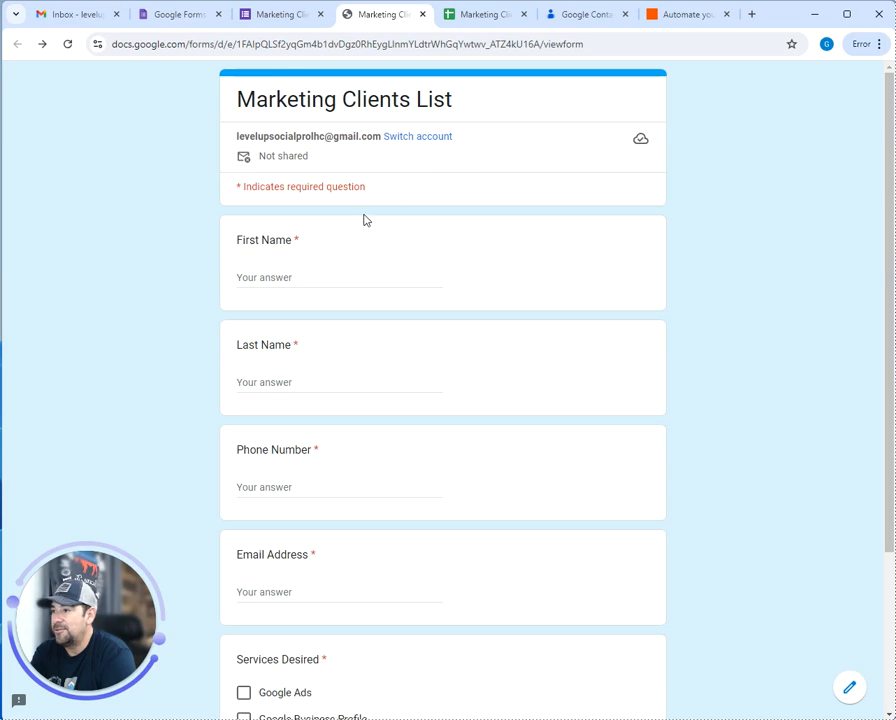
scroll(300, 175, "down", 1)
scroll(285, 160, "up", 1)
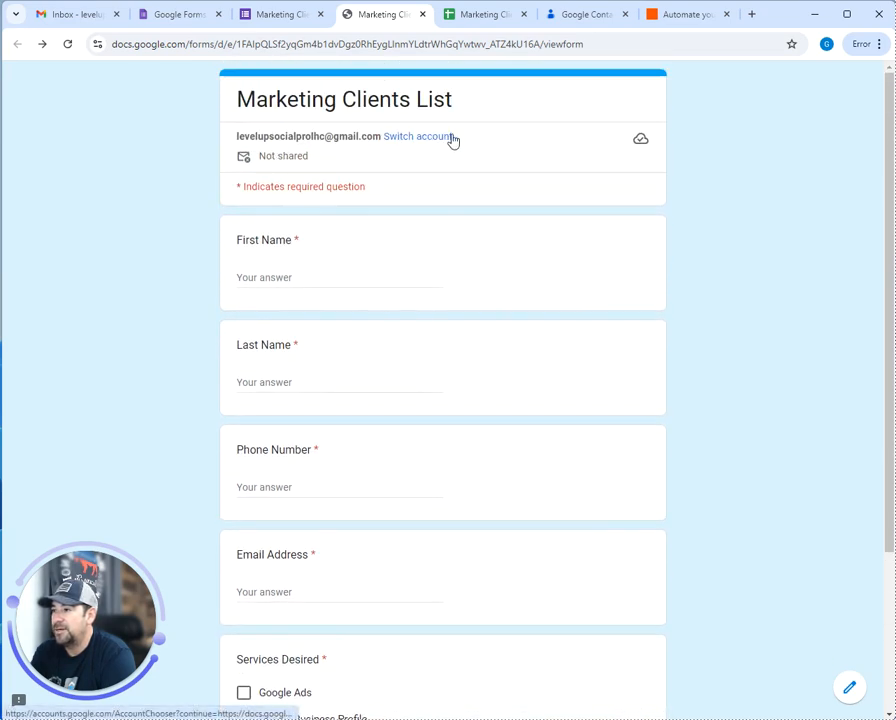
scroll(278, 187, "down", 1)
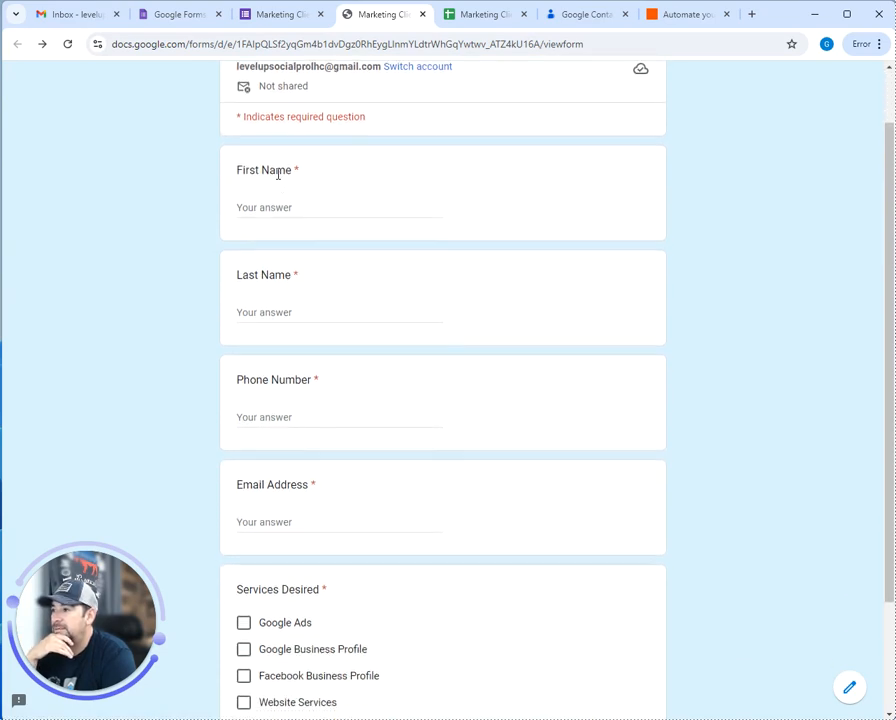
scroll(292, 490, "down", 2)
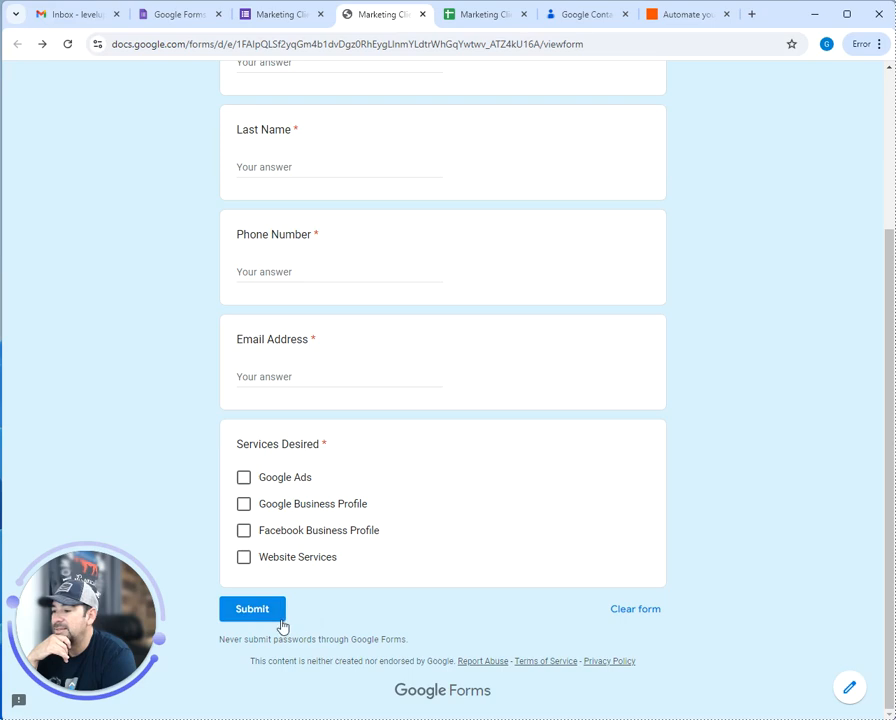
left_click(297, 18)
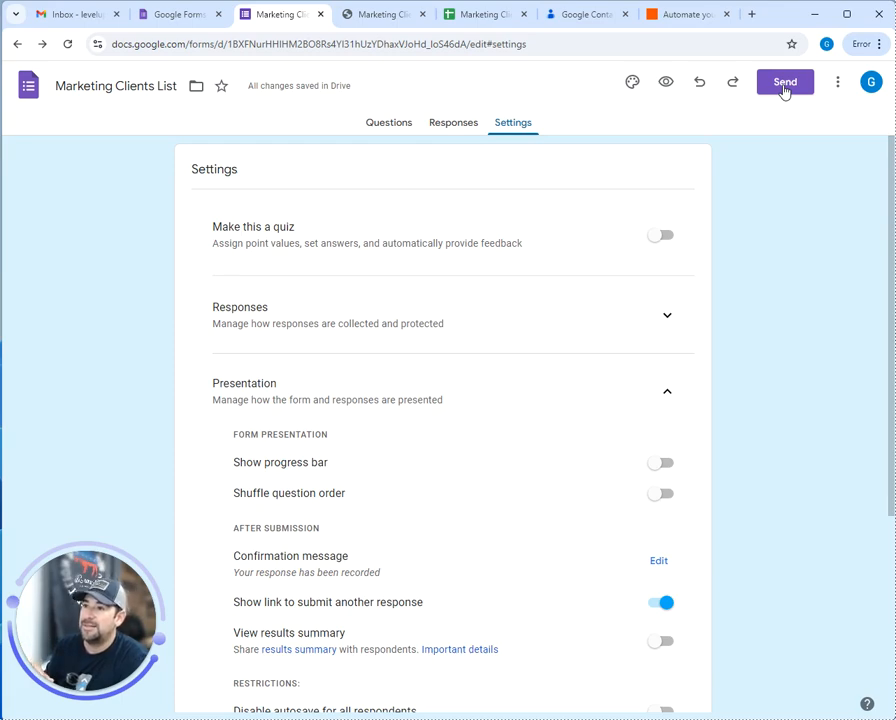
Copy a shortened forms.gle link to the form from the Send dialog's Link option
left_click(785, 82)
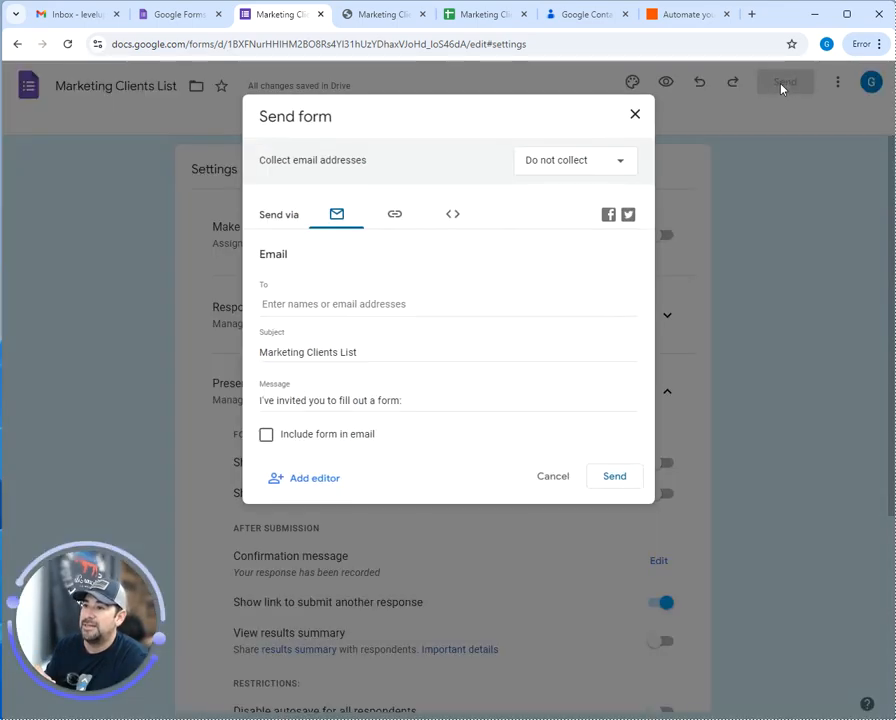
left_click(636, 115)
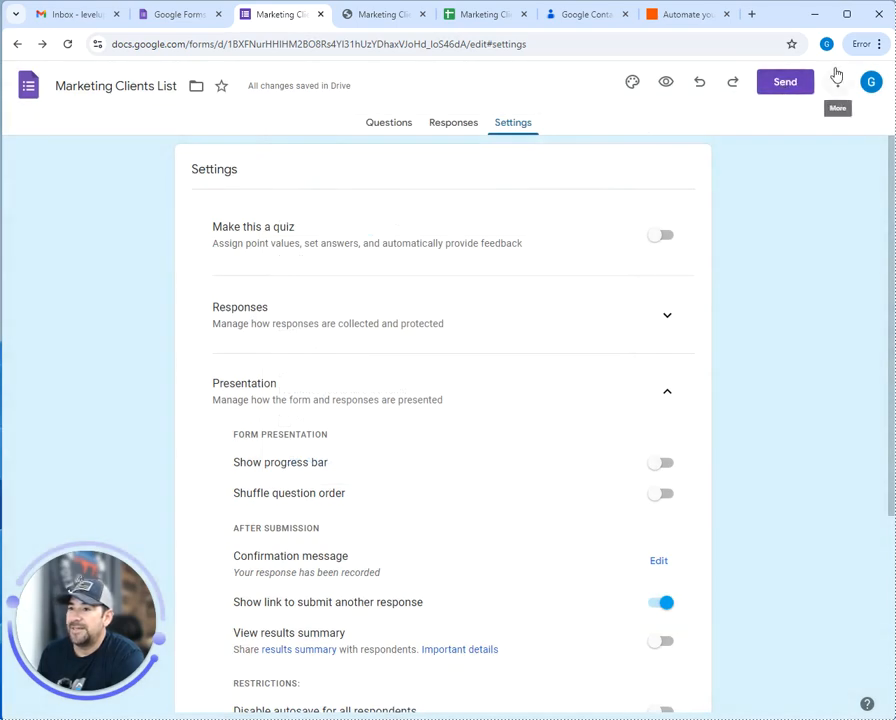
left_click(785, 82)
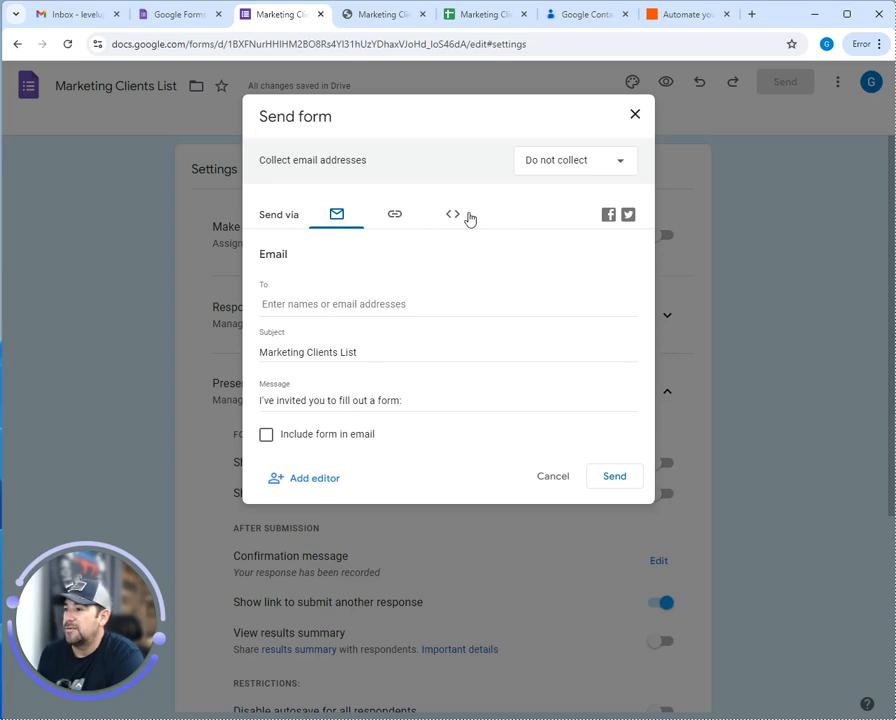
left_click(397, 219)
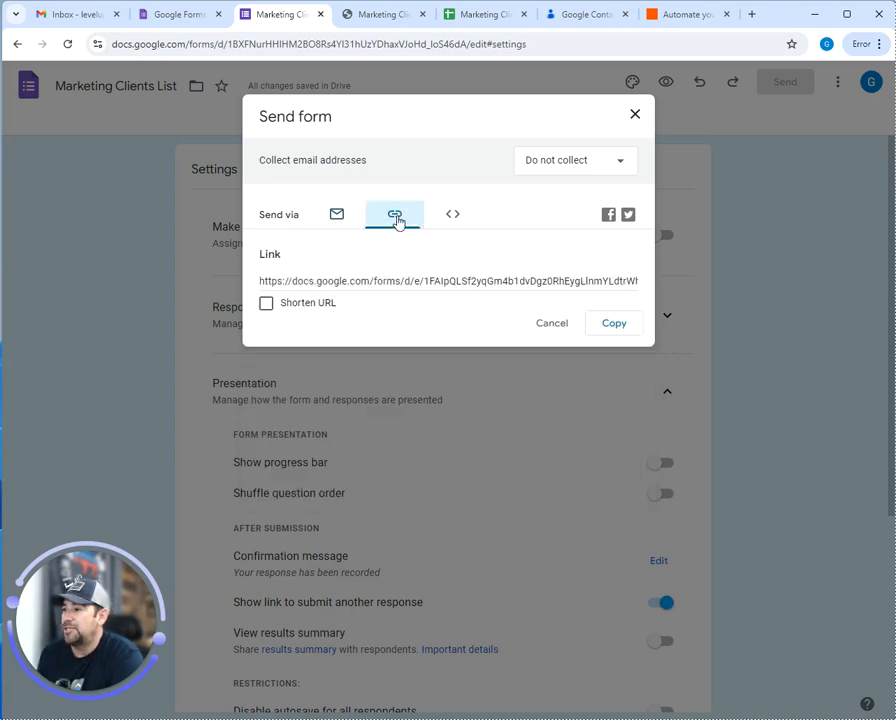
left_click(266, 304)
left_click(612, 325)
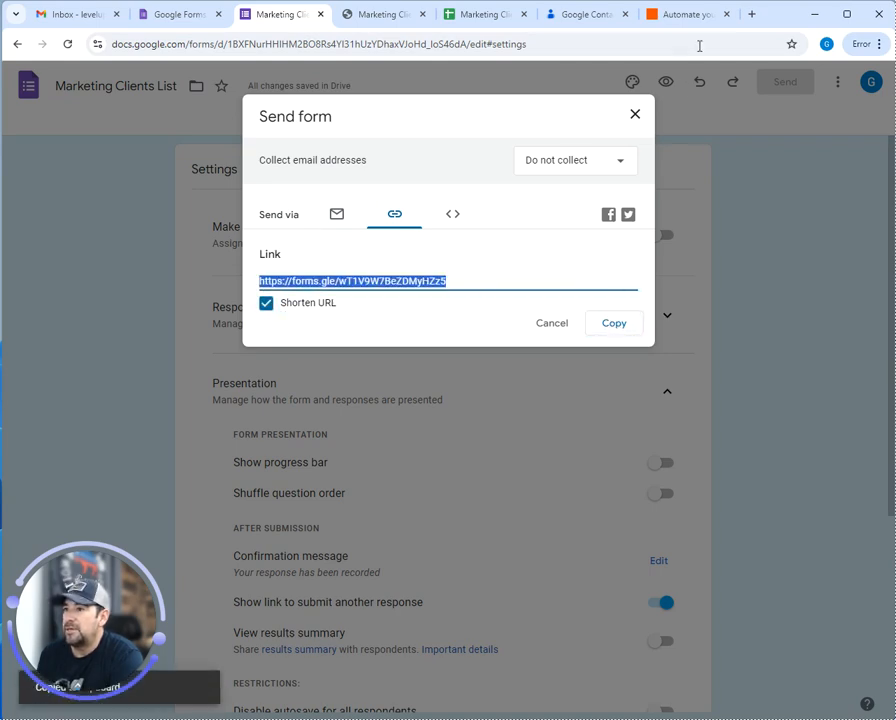
Load the copied form link in a new tab and bookmark the Marketing Clients List form
left_click(751, 15)
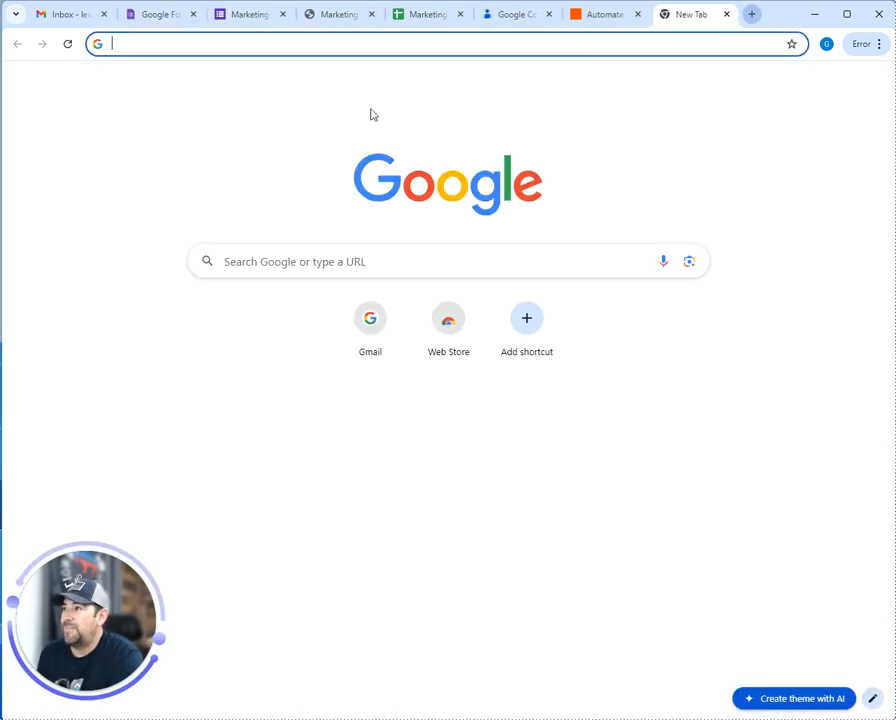
right_click(265, 47)
left_click(300, 186)
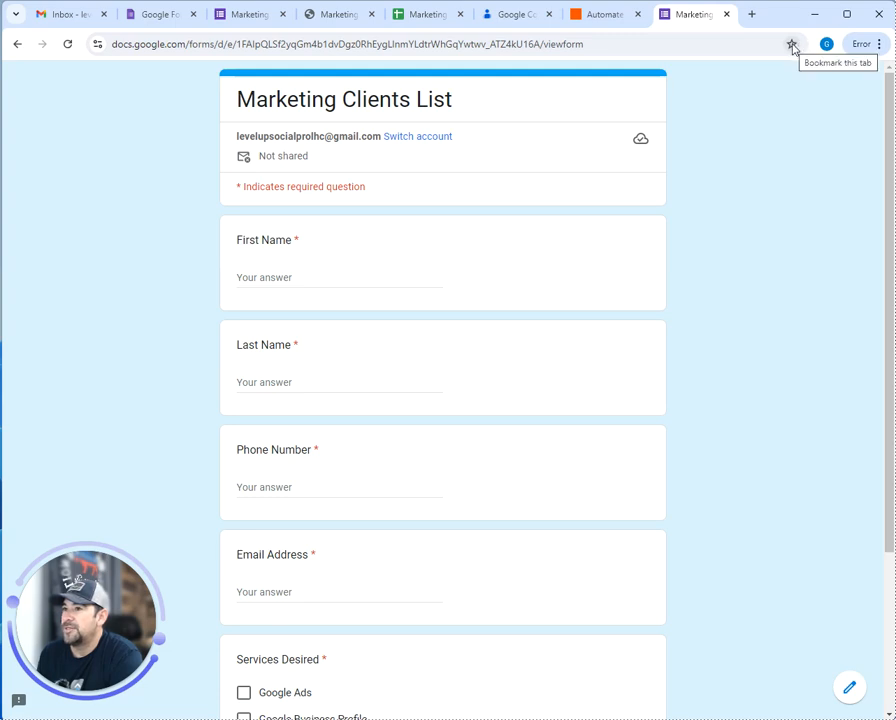
left_click(792, 44)
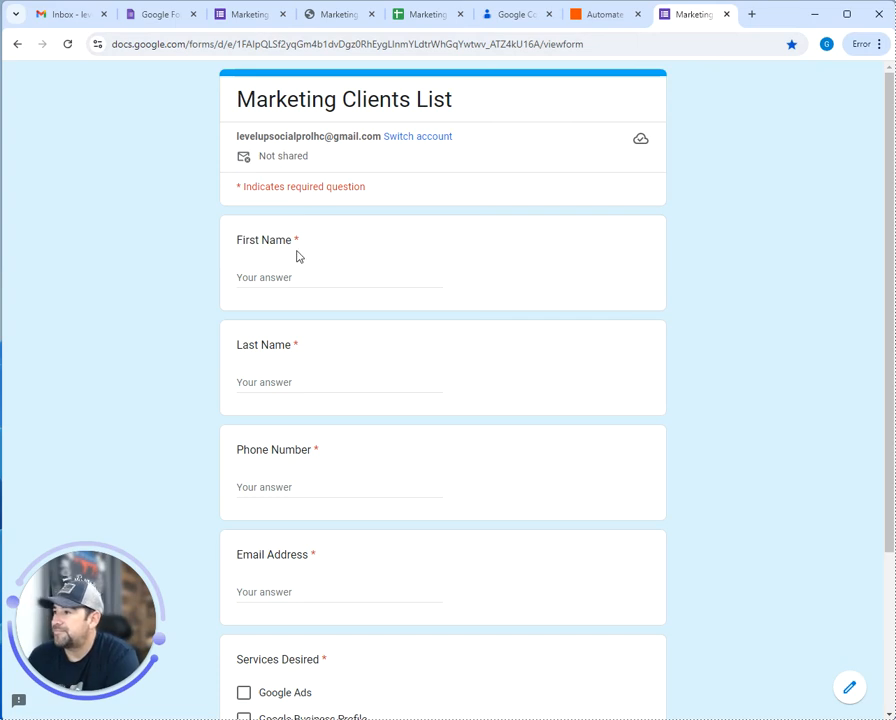
scroll(320, 288, "down", 5)
scroll(321, 299, "up", 3)
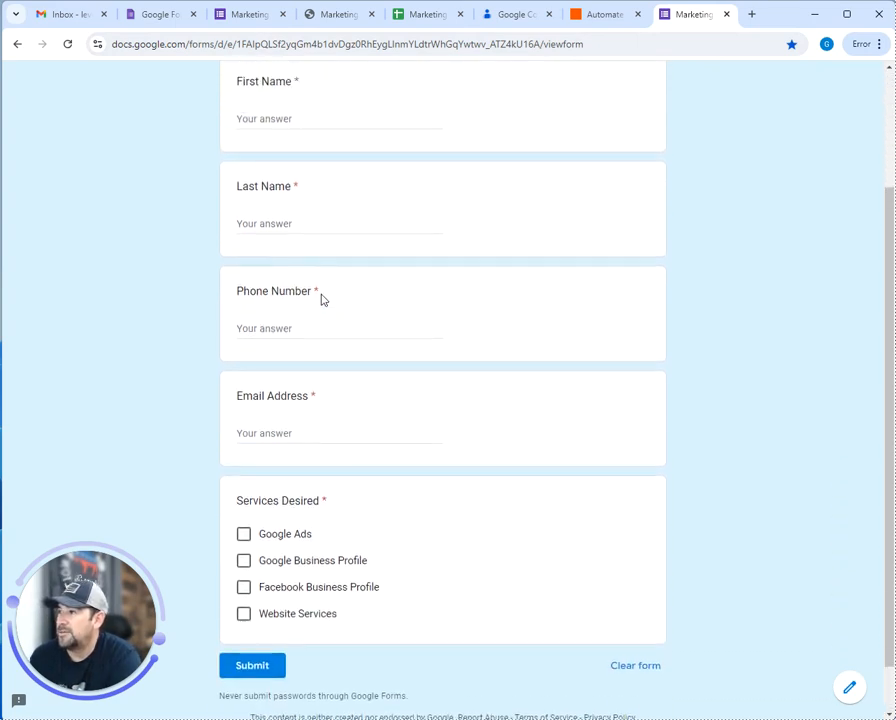
Open two extra blank tabs, then return to the live Marketing Clients List form
left_click(755, 18)
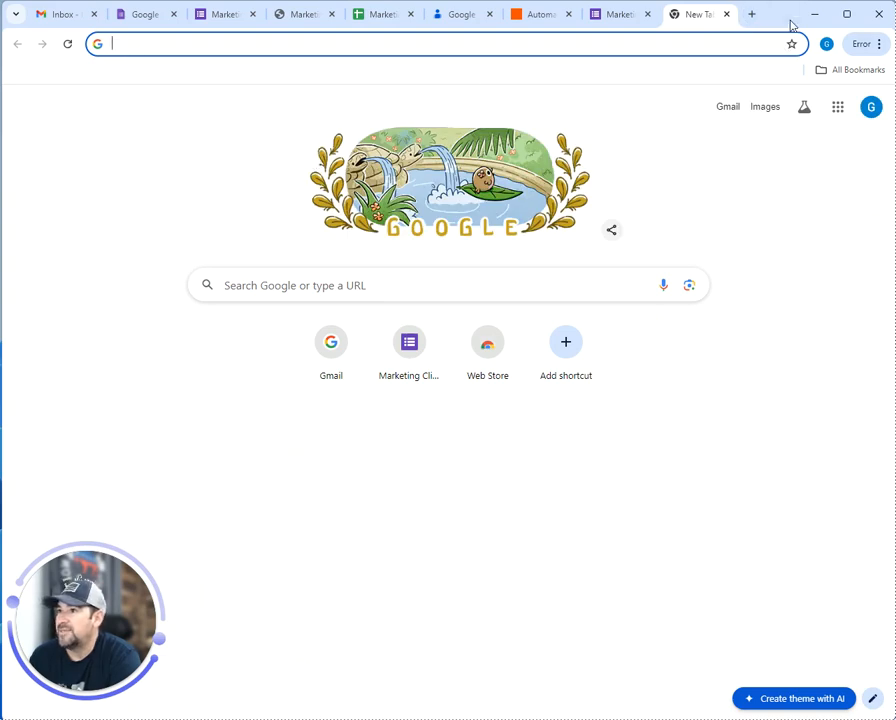
left_click(750, 16)
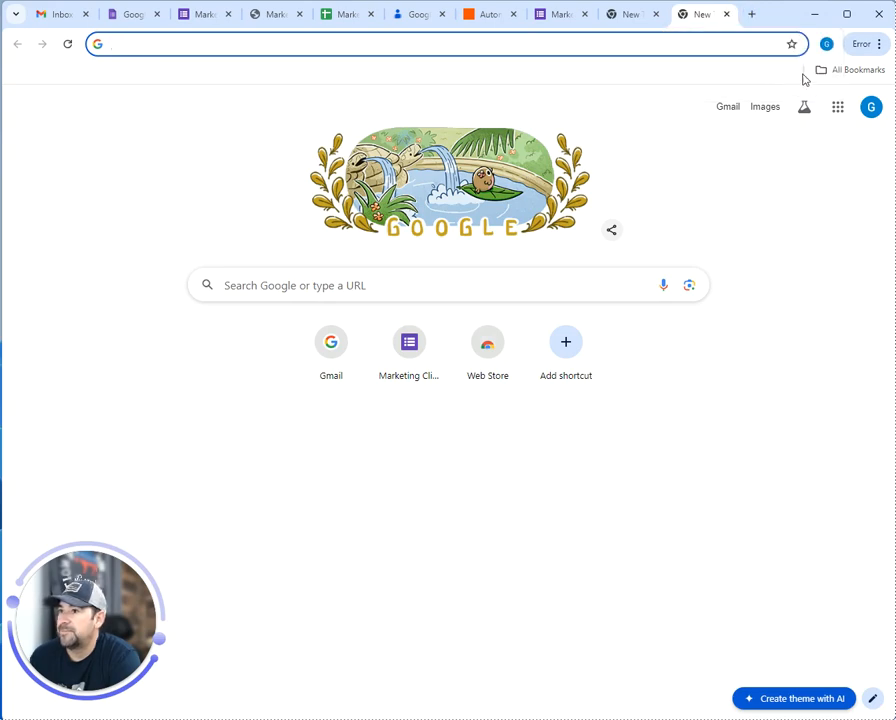
left_click(560, 15)
scroll(348, 372, "down", 3)
scroll(348, 375, "up", 3)
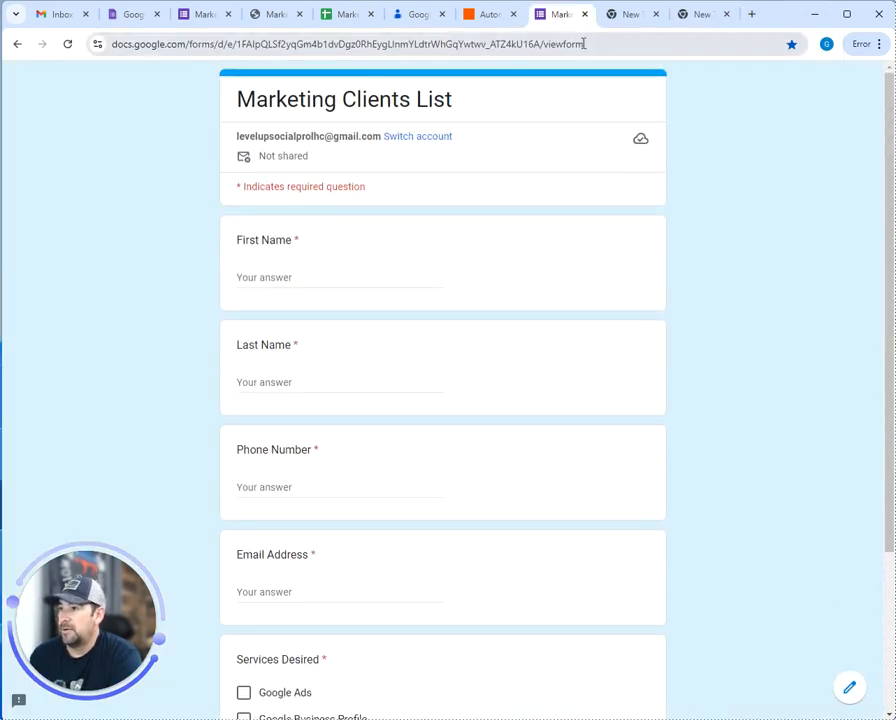
left_click(638, 13)
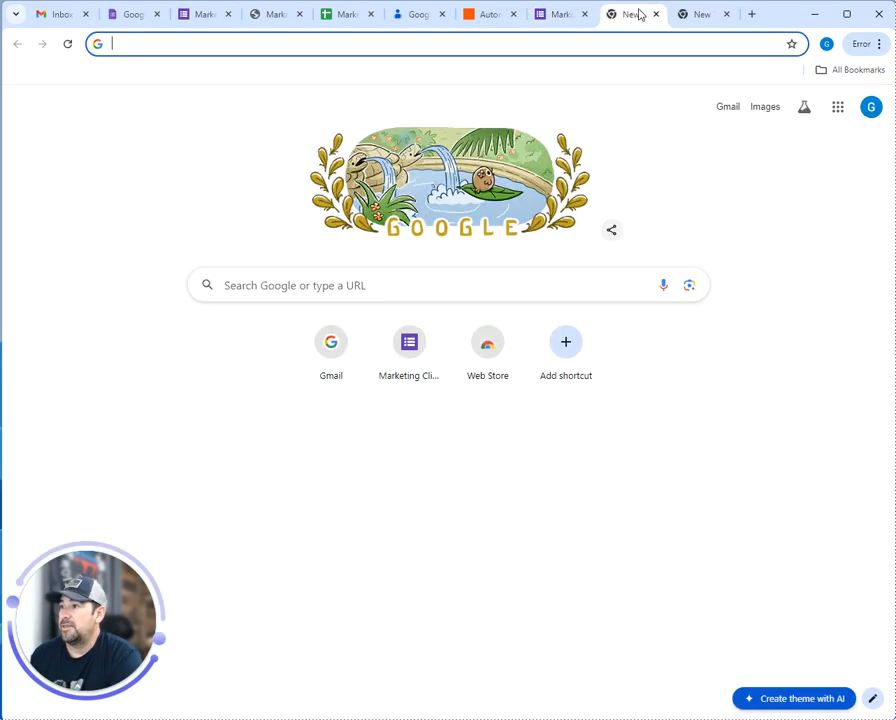
left_click(562, 14)
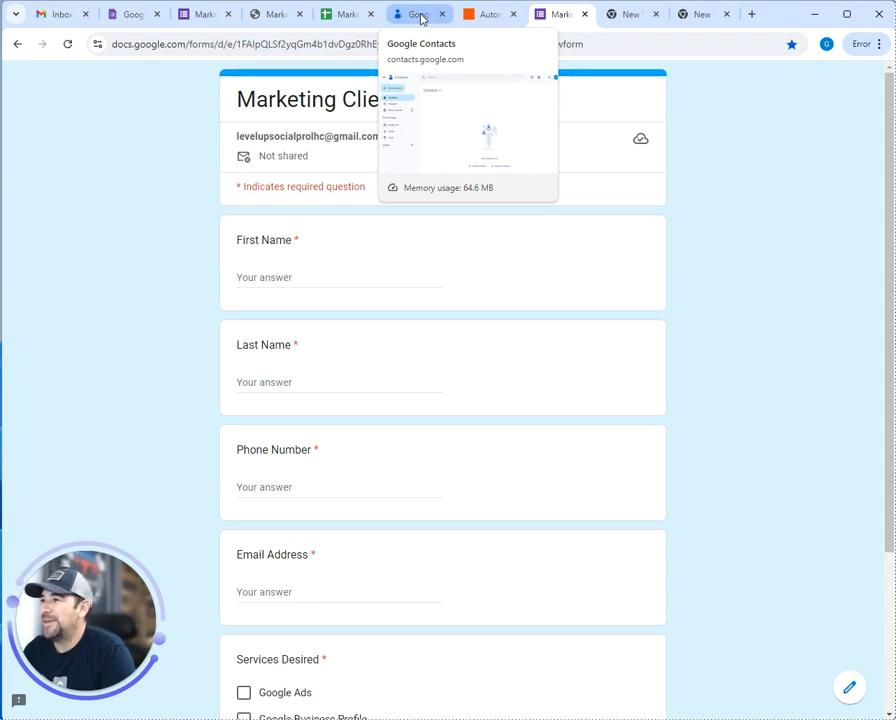
Submit the test response choosing Google Ads and Facebook Business Profile, then load a blank form
left_click(341, 18)
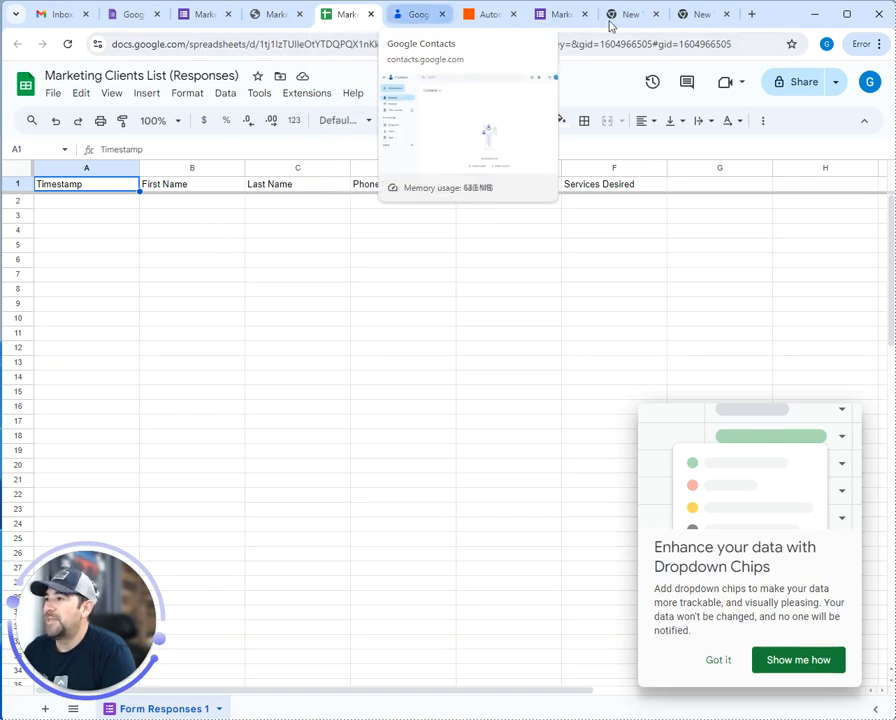
left_click(560, 18)
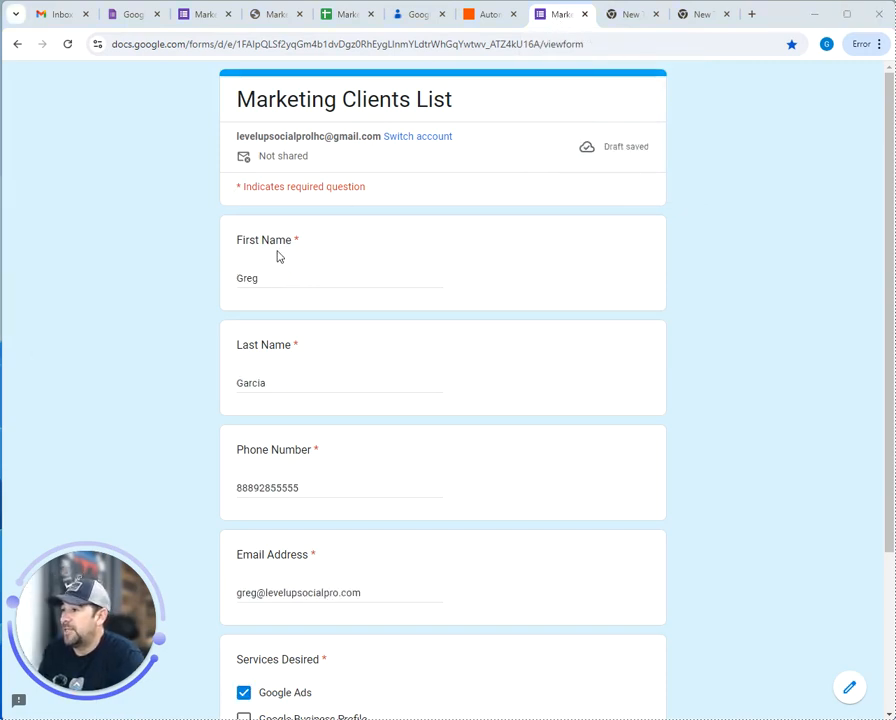
scroll(276, 280, "down", 3)
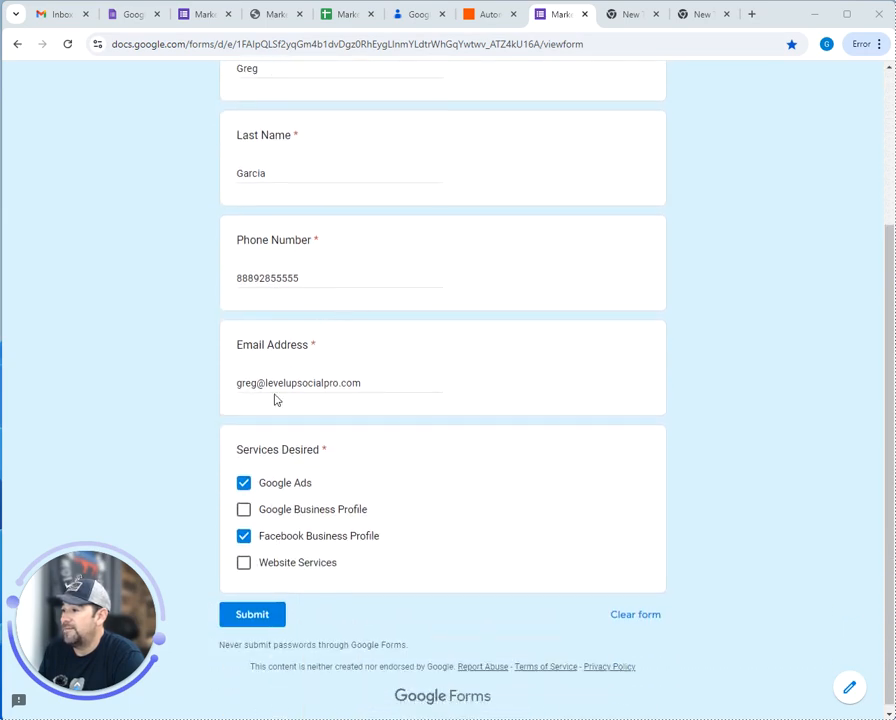
scroll(300, 444, "down", 1)
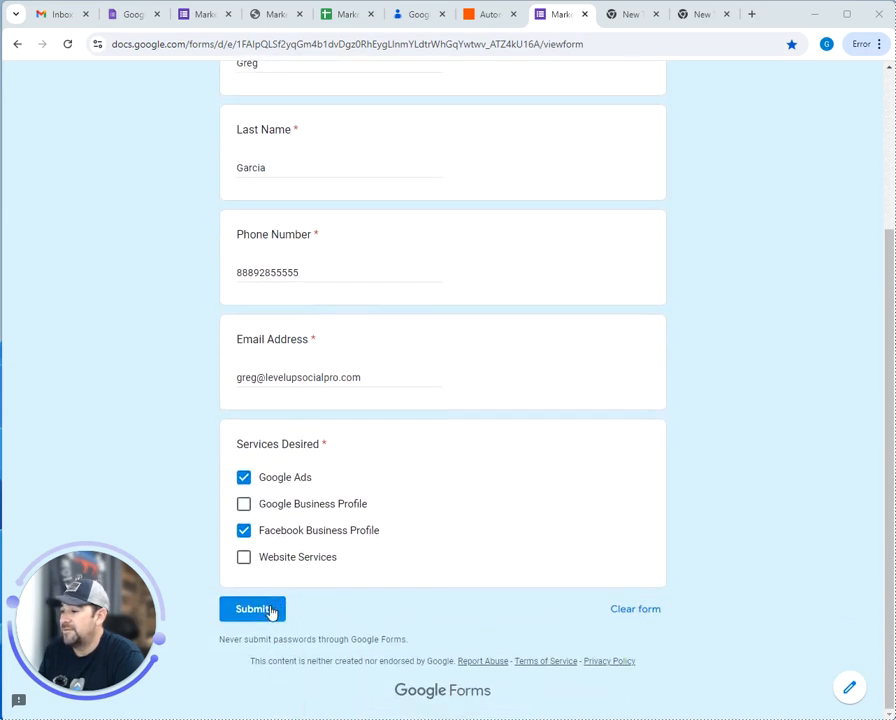
left_click(265, 615)
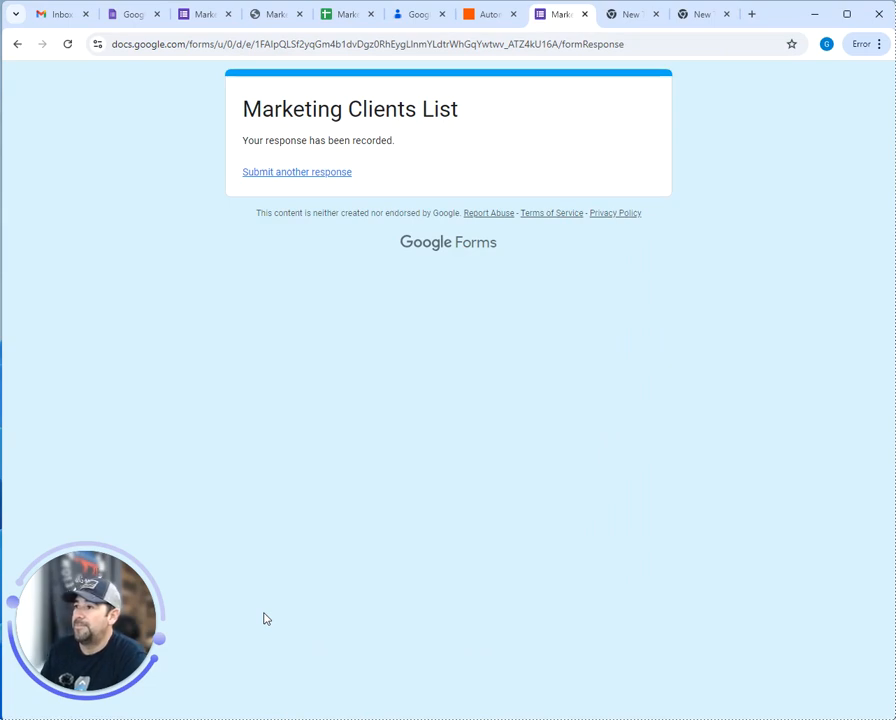
left_click(293, 175)
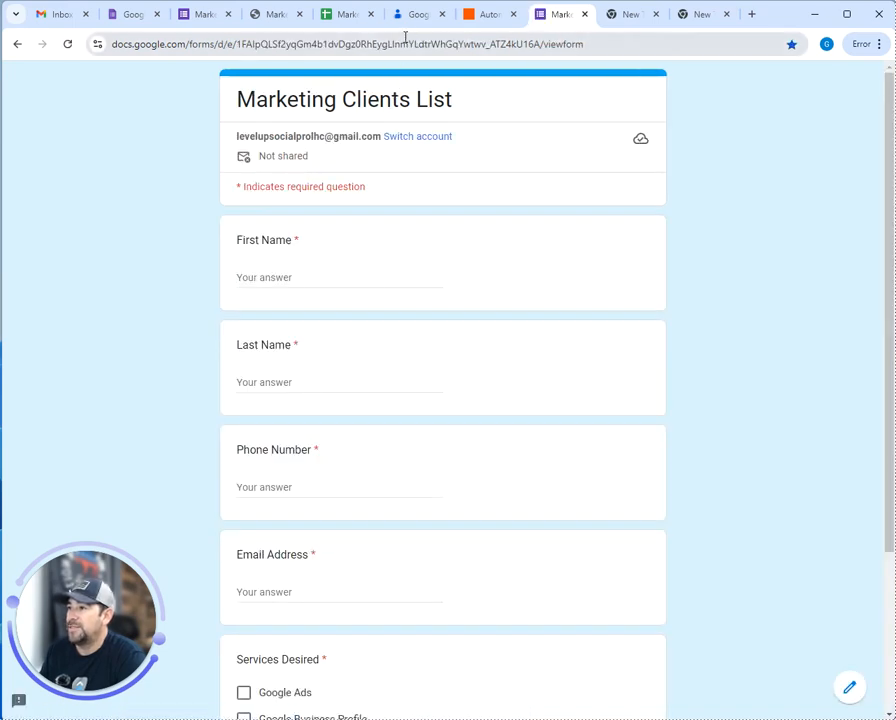
Widen Services Desired column F so the row 2 test response fits, then go to Zapier
left_click(350, 17)
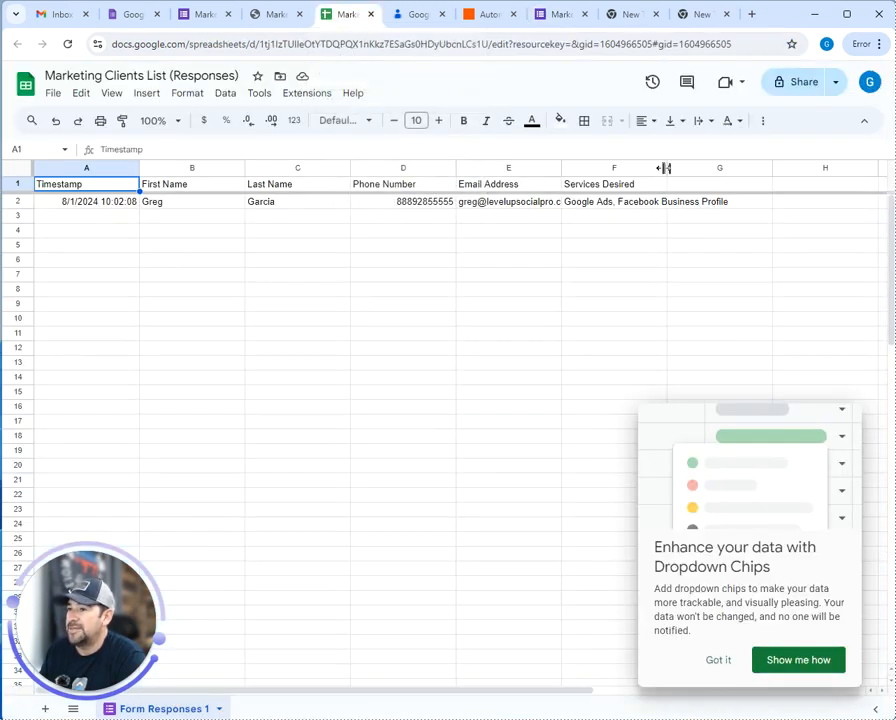
left_click_drag(664, 168, 771, 168)
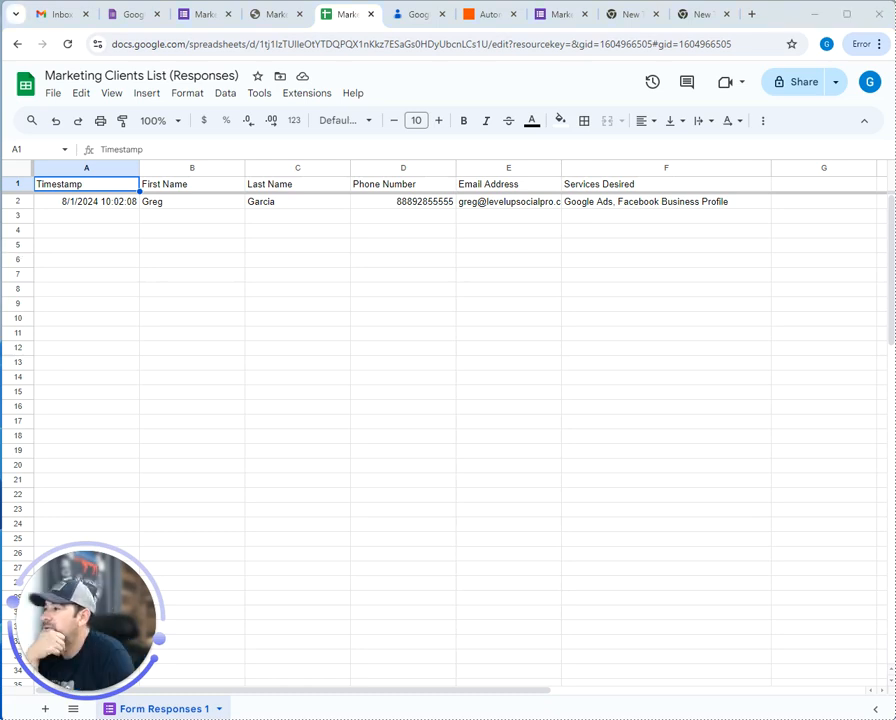
left_click(484, 17)
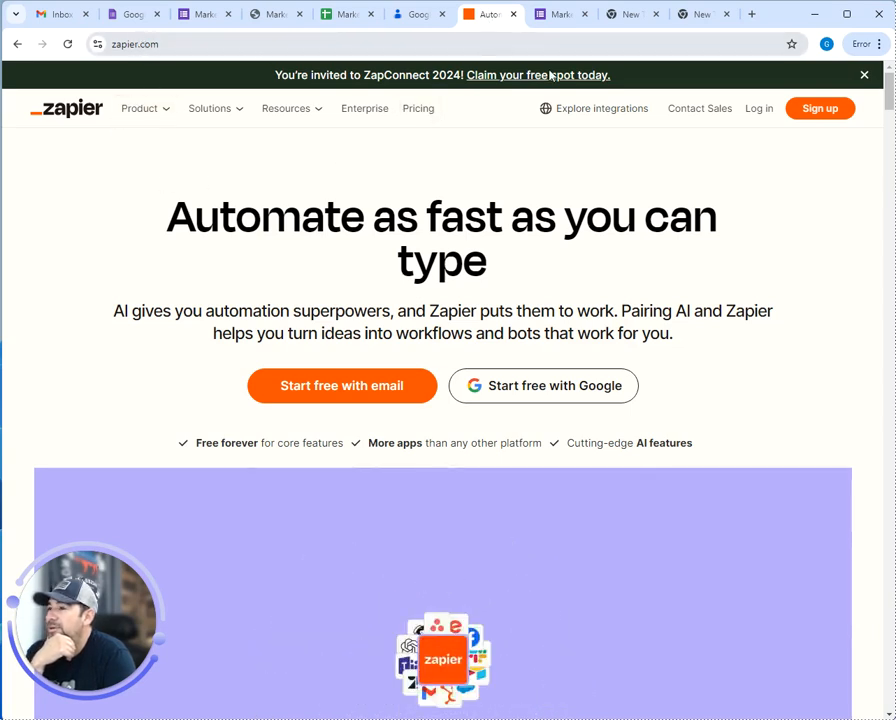
Sign up for Zapier's free plan with the existing Google account
left_click(556, 388)
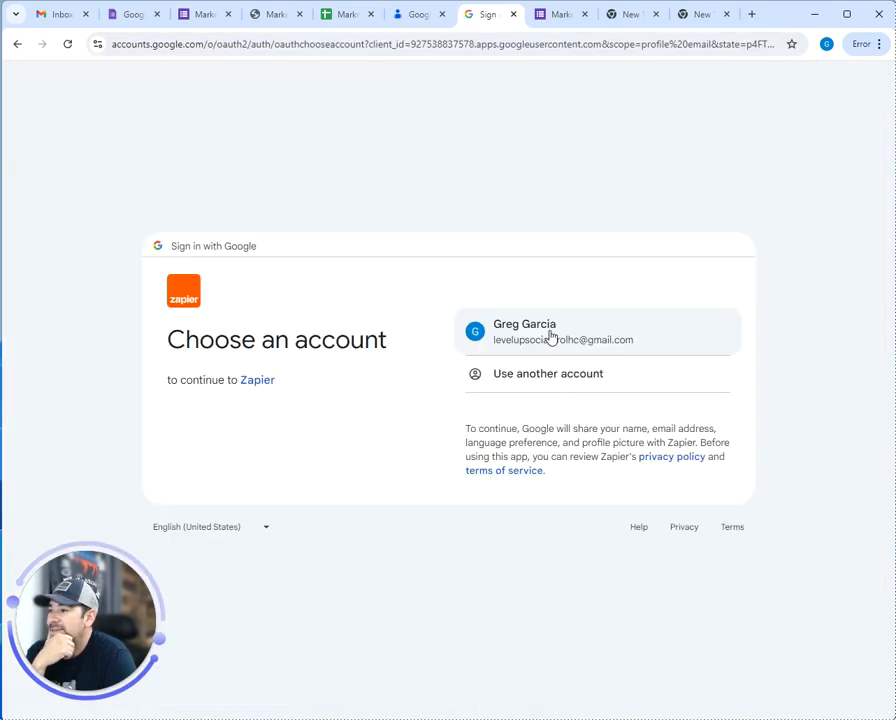
left_click(552, 336)
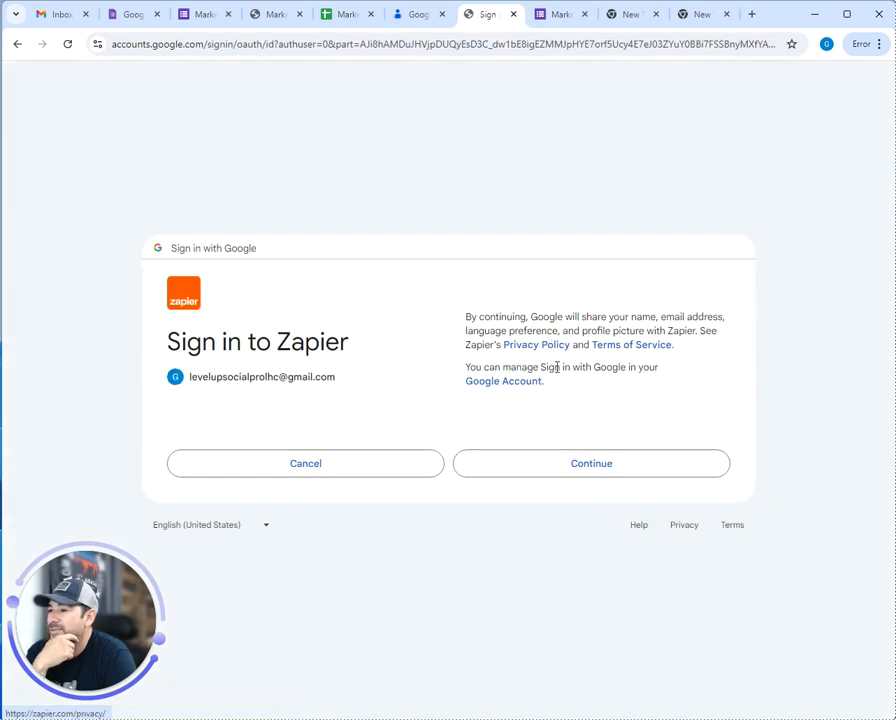
left_click(541, 474)
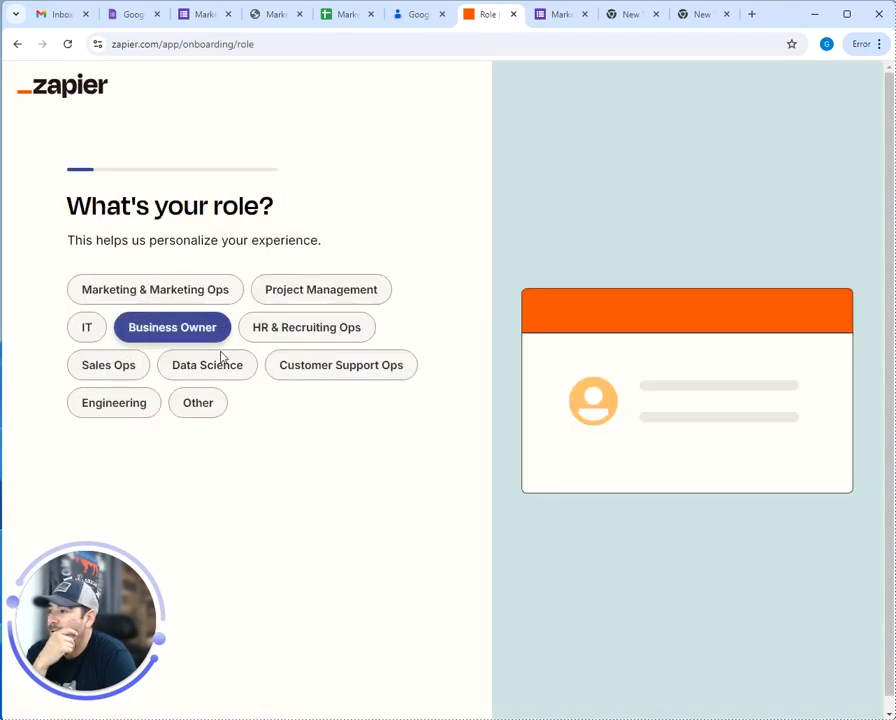
Answer the onboarding questions: role Other, company size 1-49, new to automation, just me
left_click(197, 408)
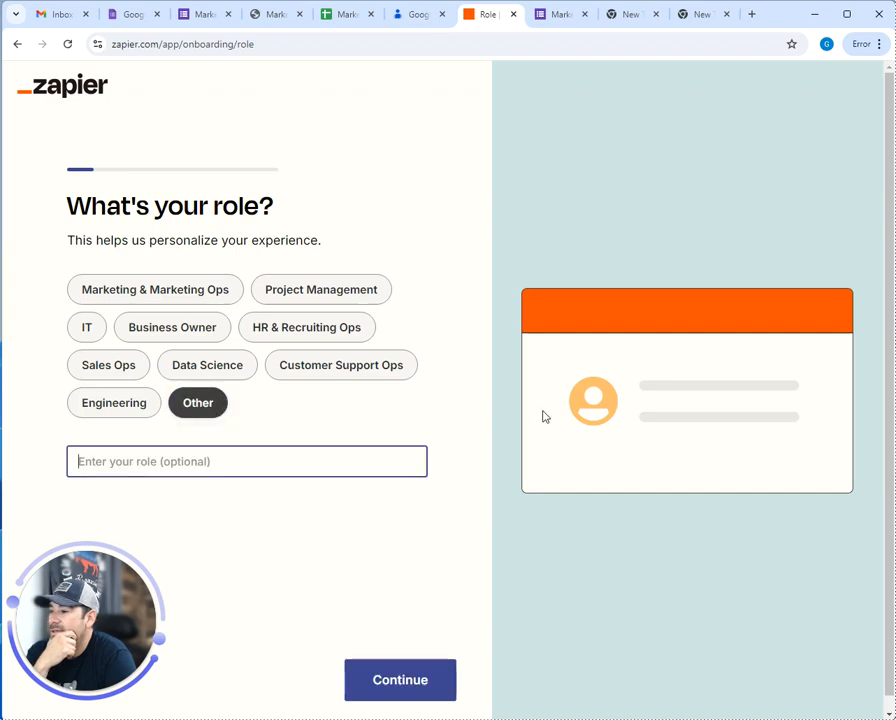
left_click(405, 688)
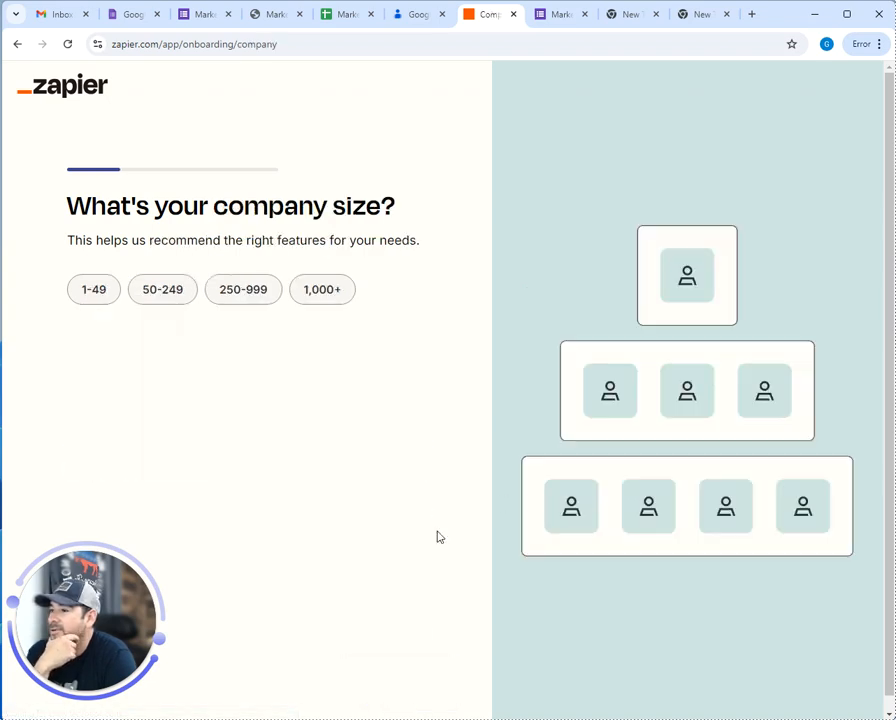
left_click(104, 300)
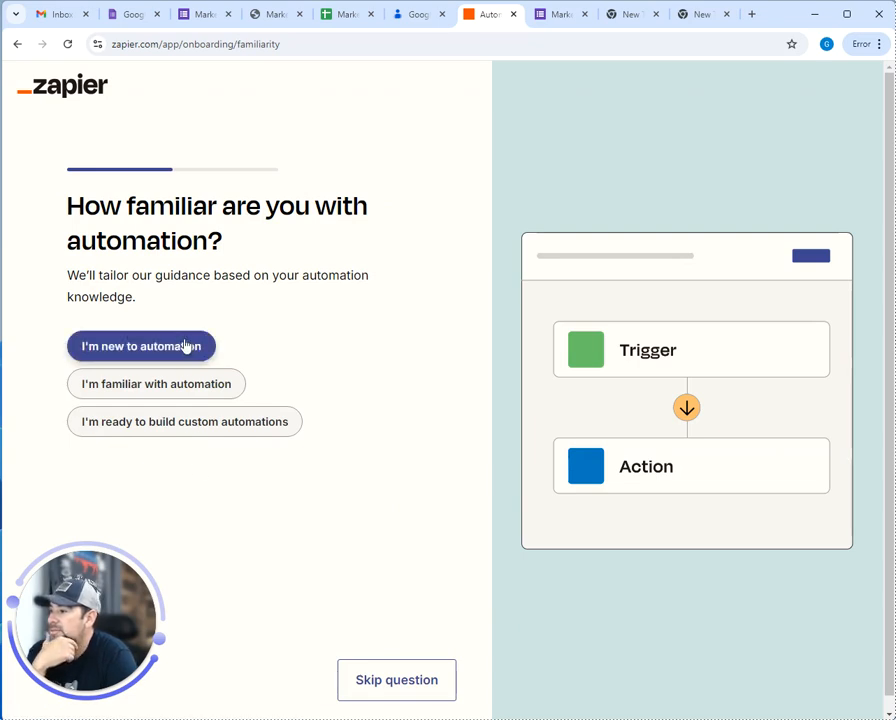
left_click(185, 346)
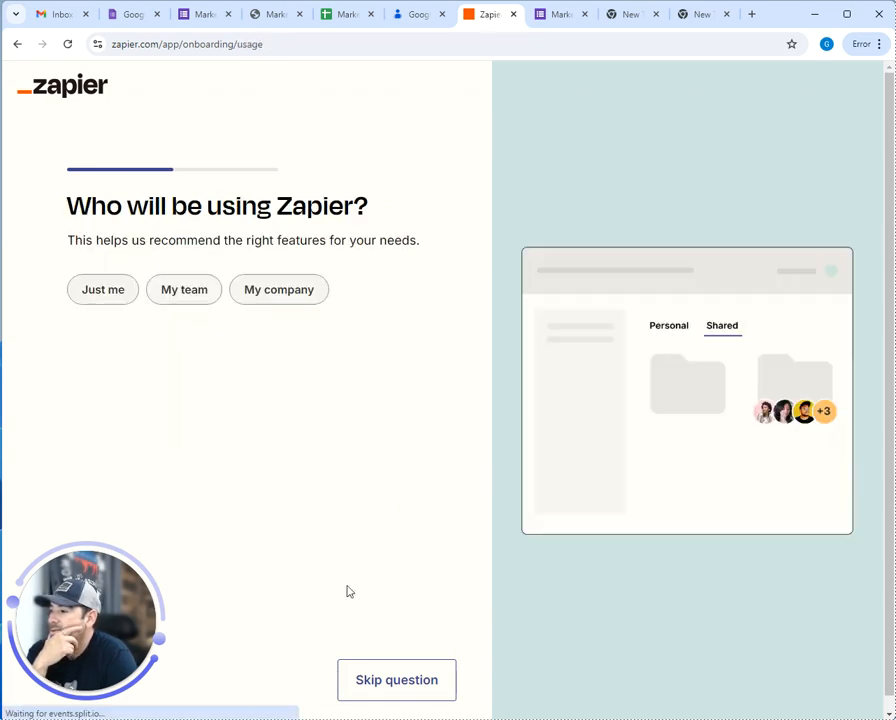
left_click(110, 298)
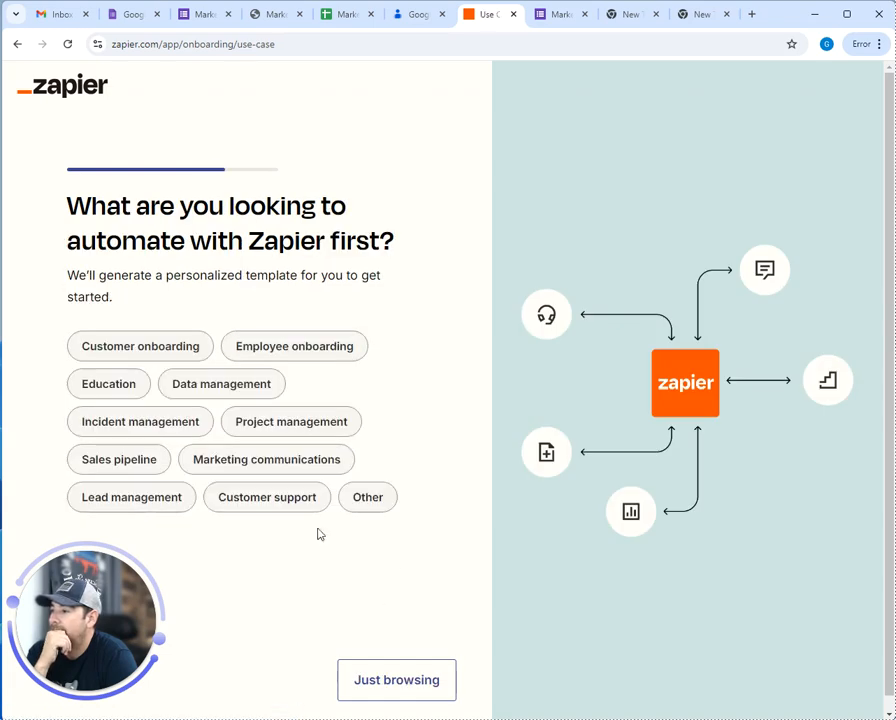
Answer the automation goal with Other, skip app selection and the suggested Zap to reach the dashboard
left_click(366, 496)
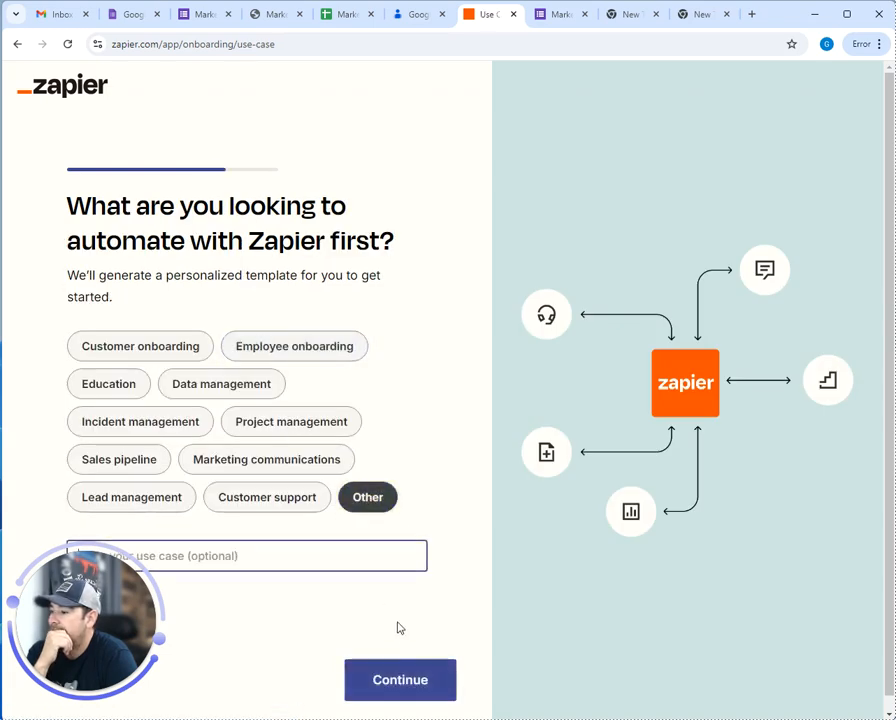
left_click(398, 680)
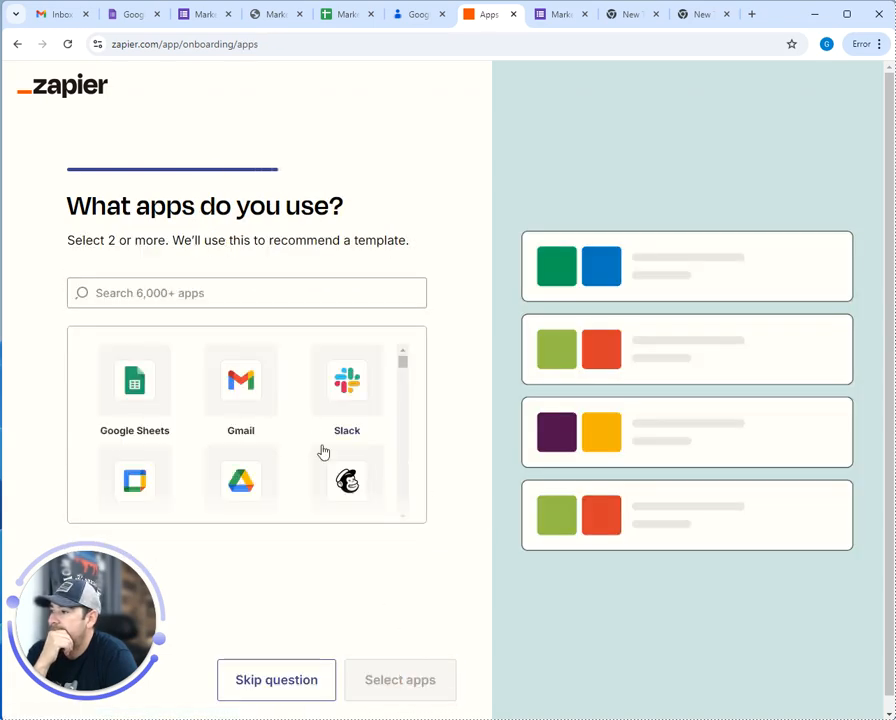
left_click(306, 689)
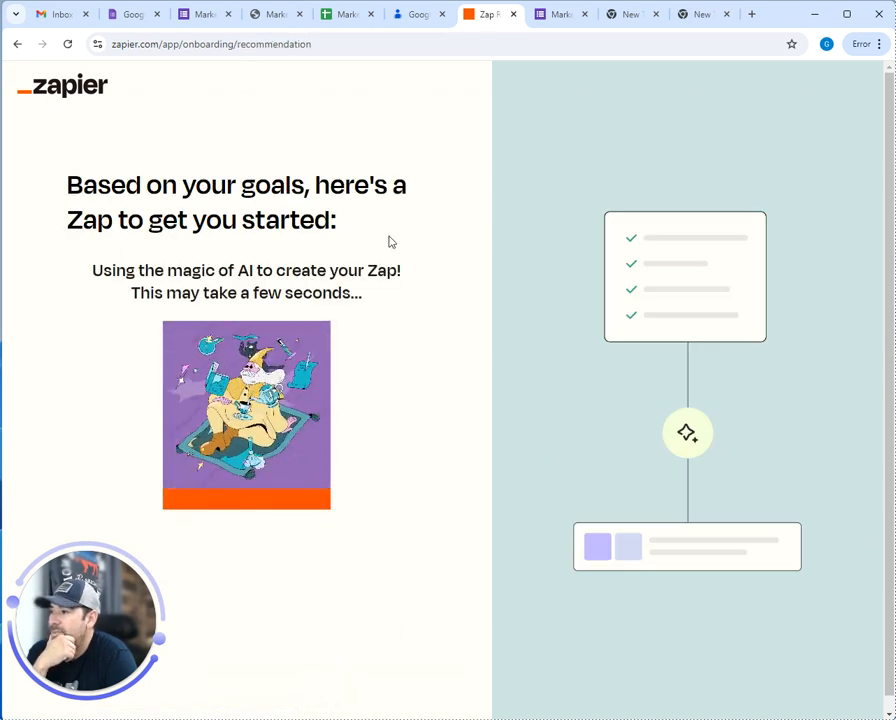
scroll(208, 312, "down", 1)
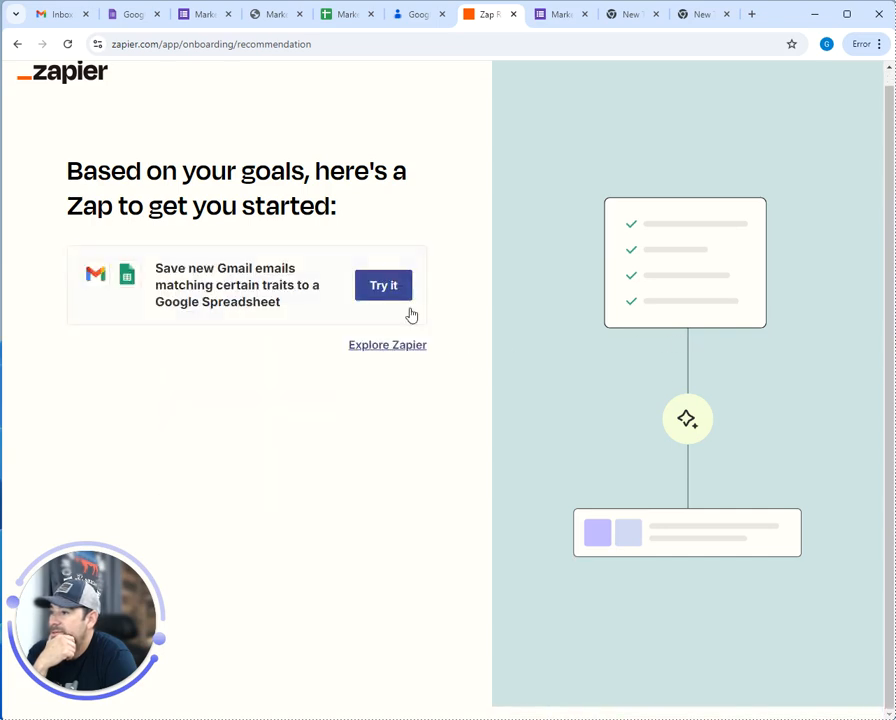
left_click(388, 348)
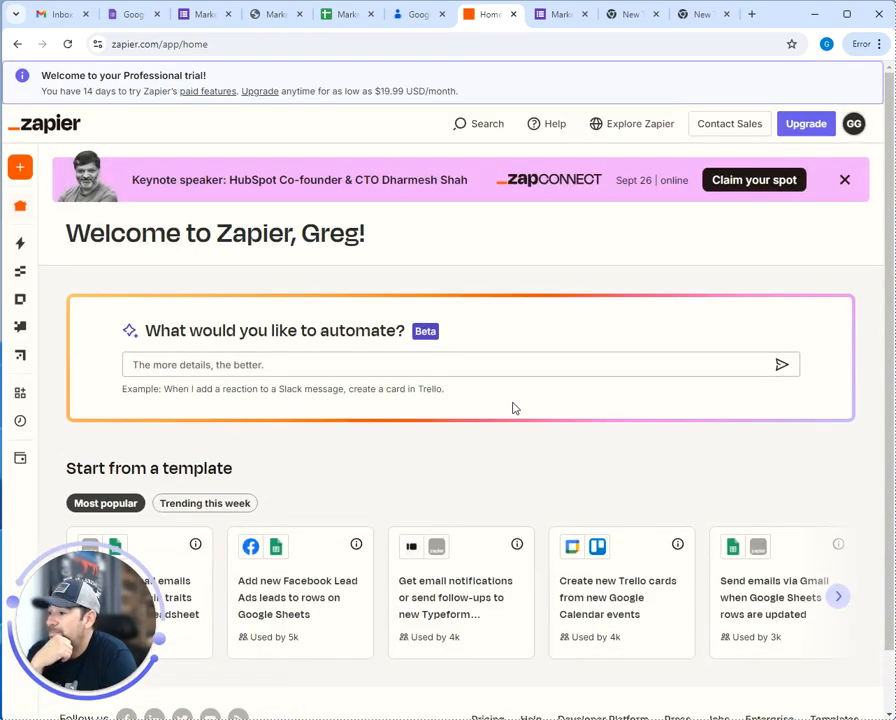
Go to the Zaps list from the left sidebar
mouse_move(184, 176)
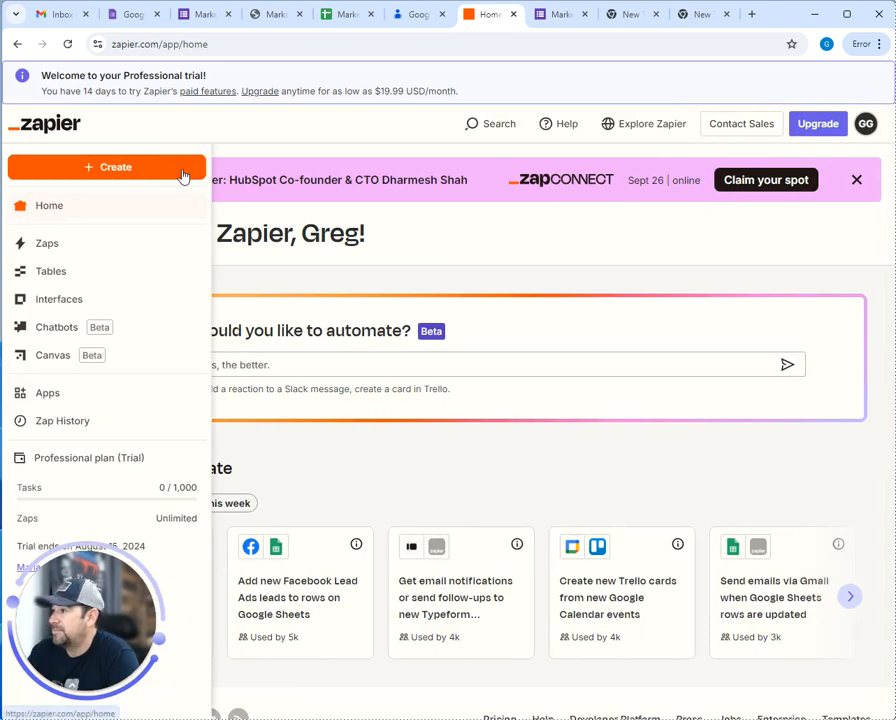
left_click(132, 172)
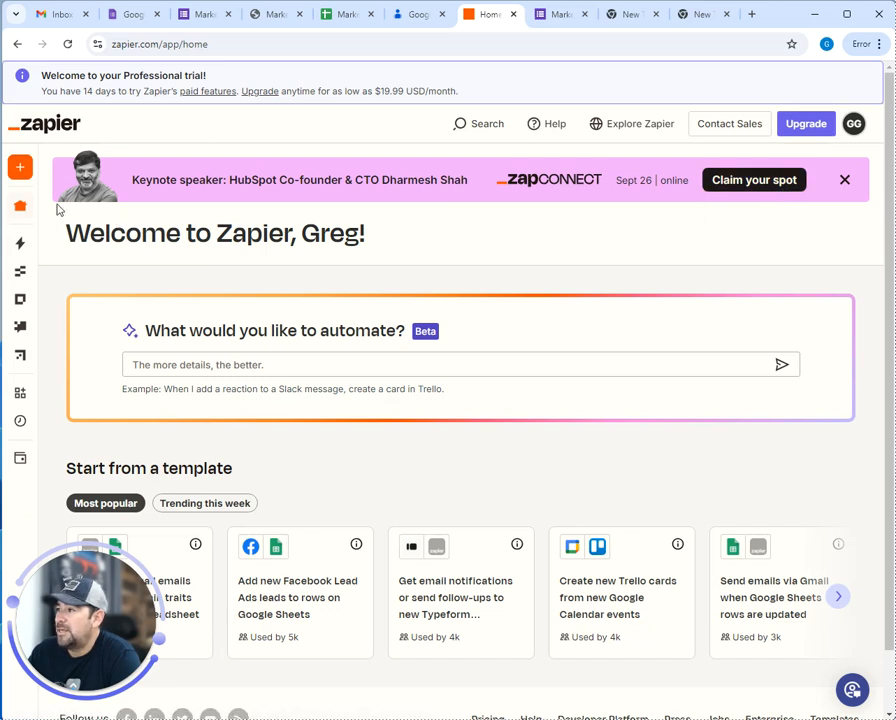
mouse_move(19, 172)
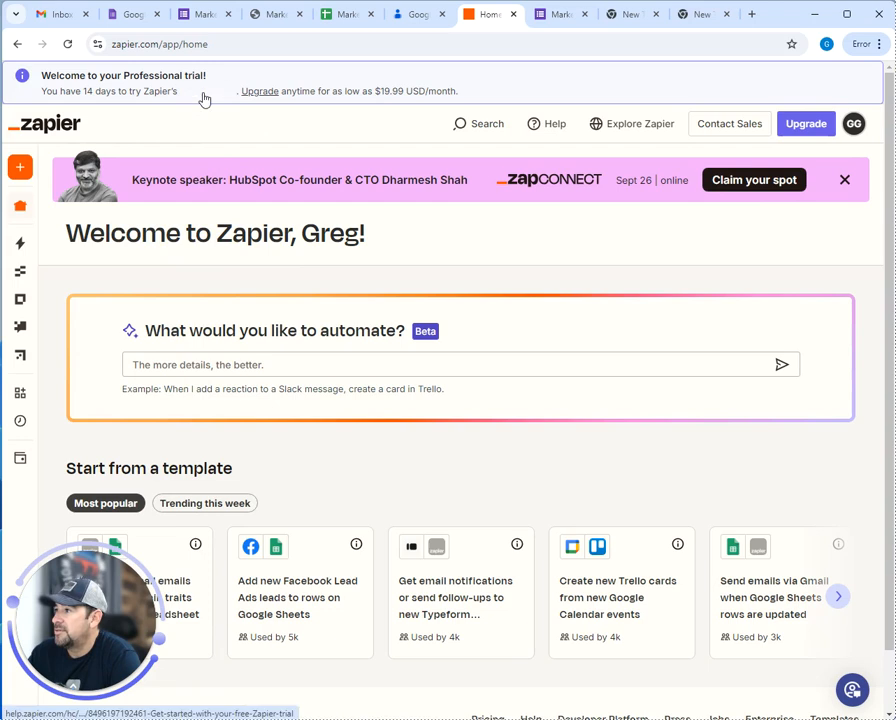
mouse_move(36, 213)
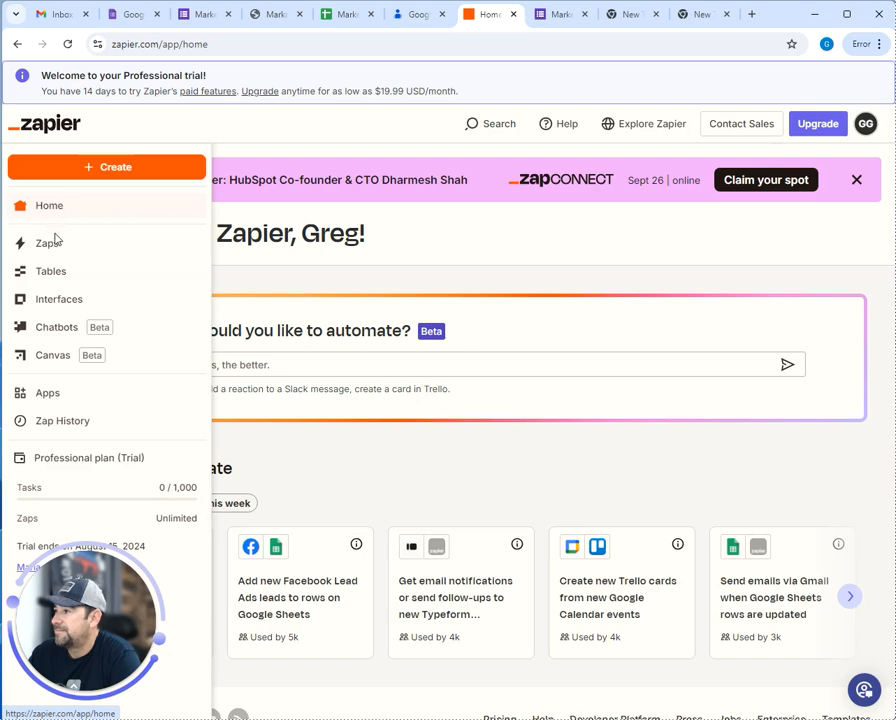
left_click(51, 246)
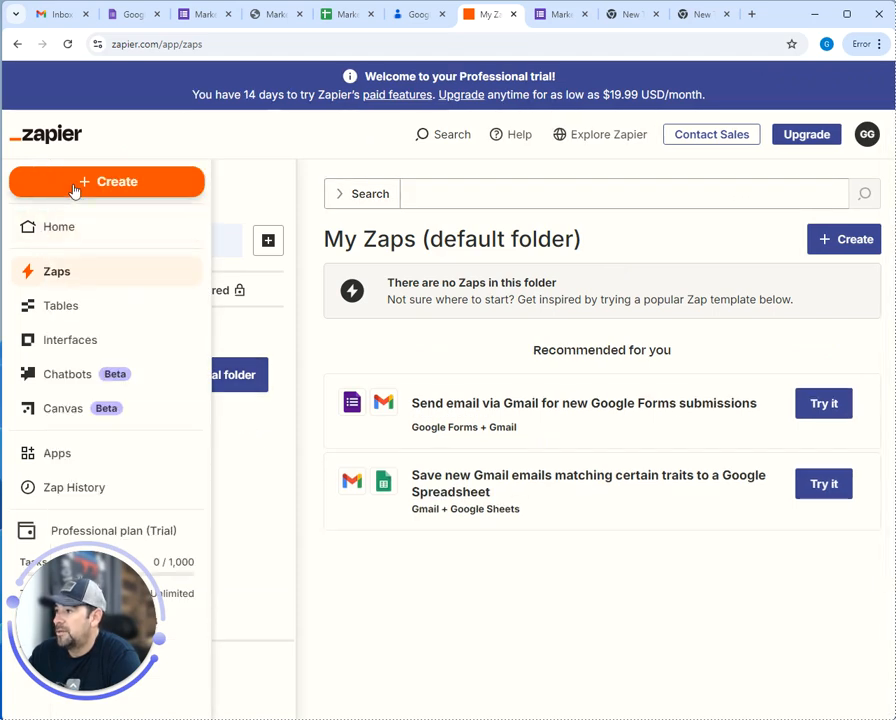
Search the Zaps for 'google sheets', which returns no results
left_click(440, 200)
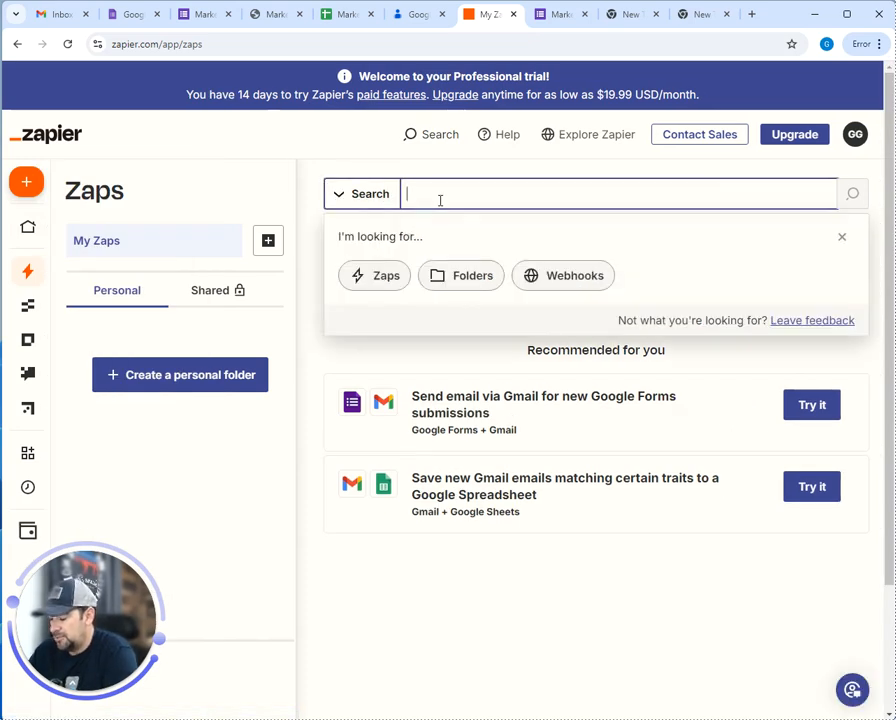
type("google she")
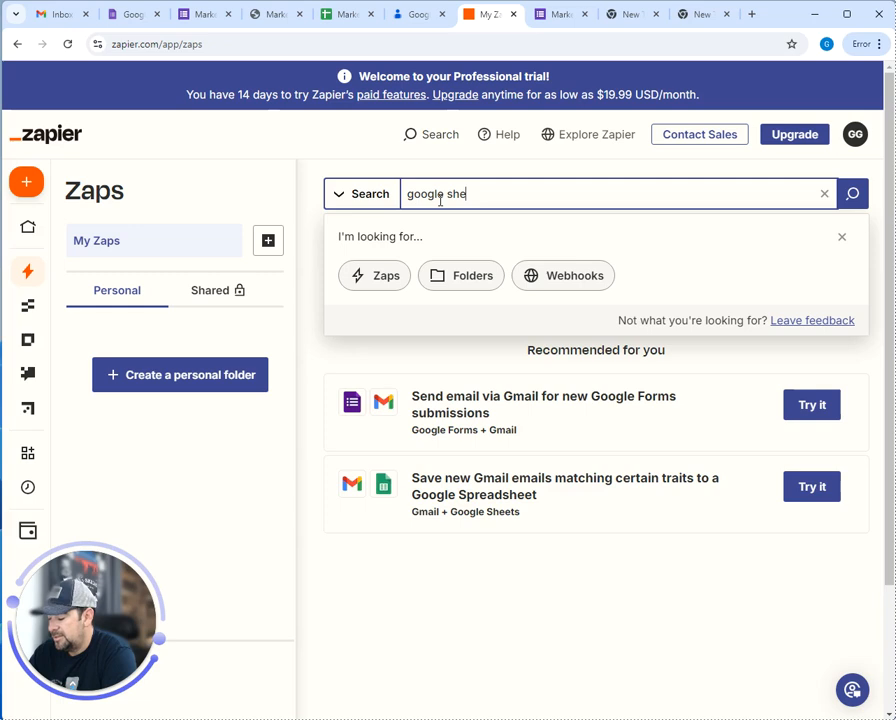
type("ets")
key("Return")
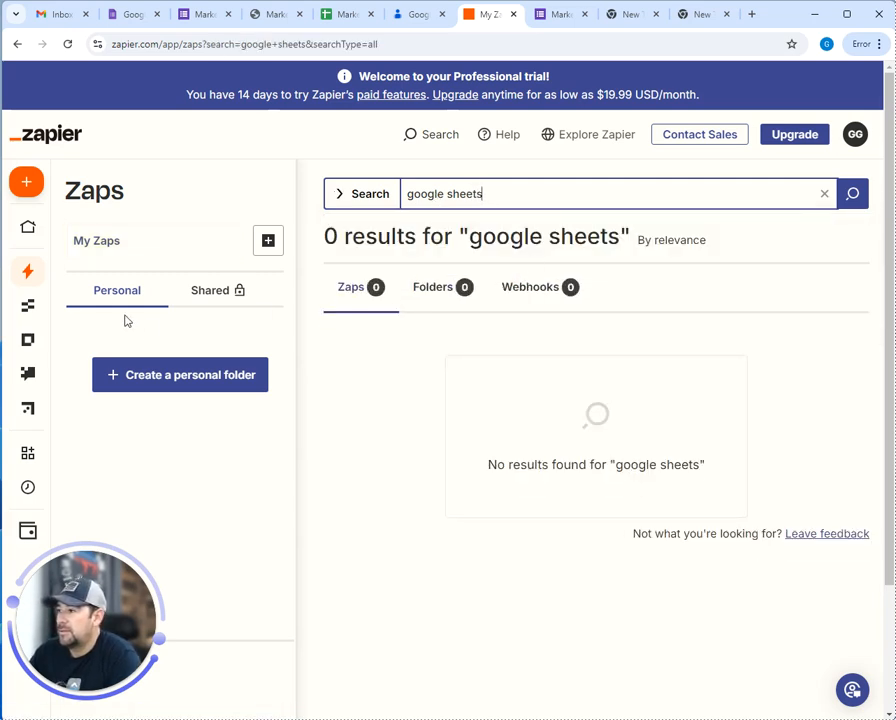
mouse_move(24, 270)
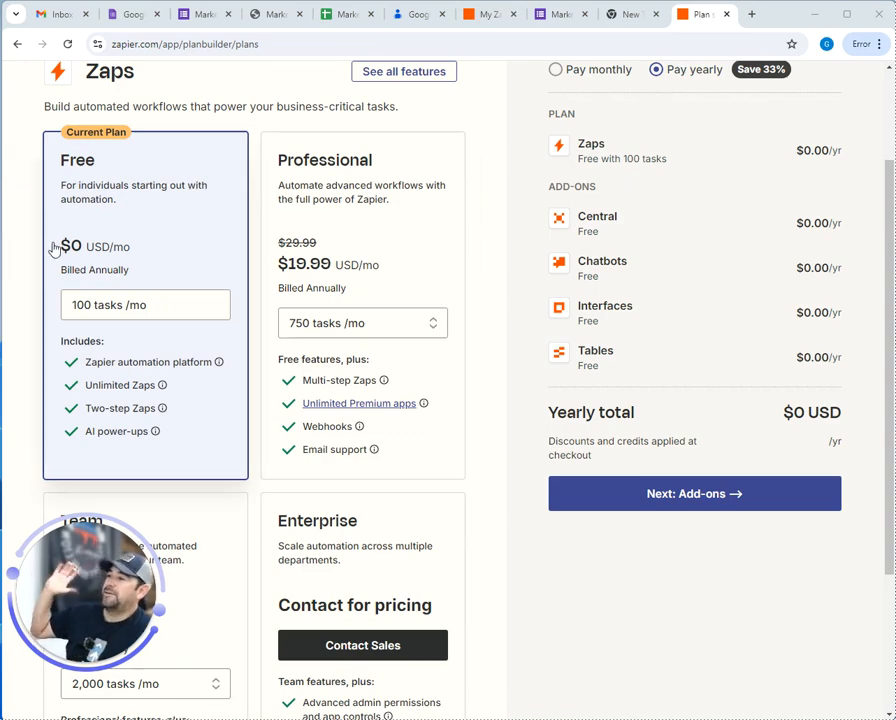
scroll(326, 236, "up", 3)
scroll(334, 175, "down", 3)
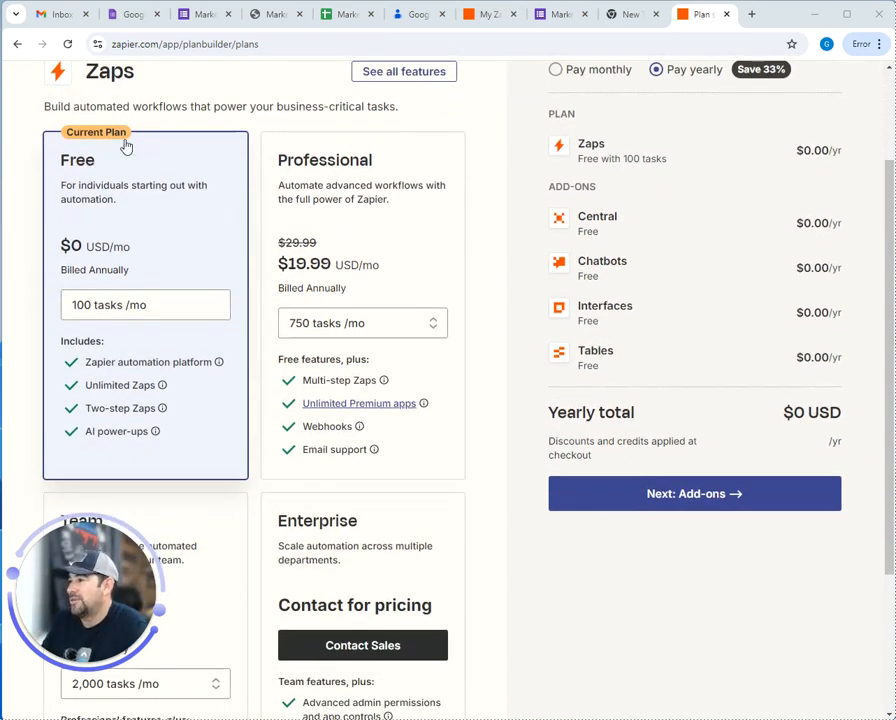
scroll(70, 232, "up", 1)
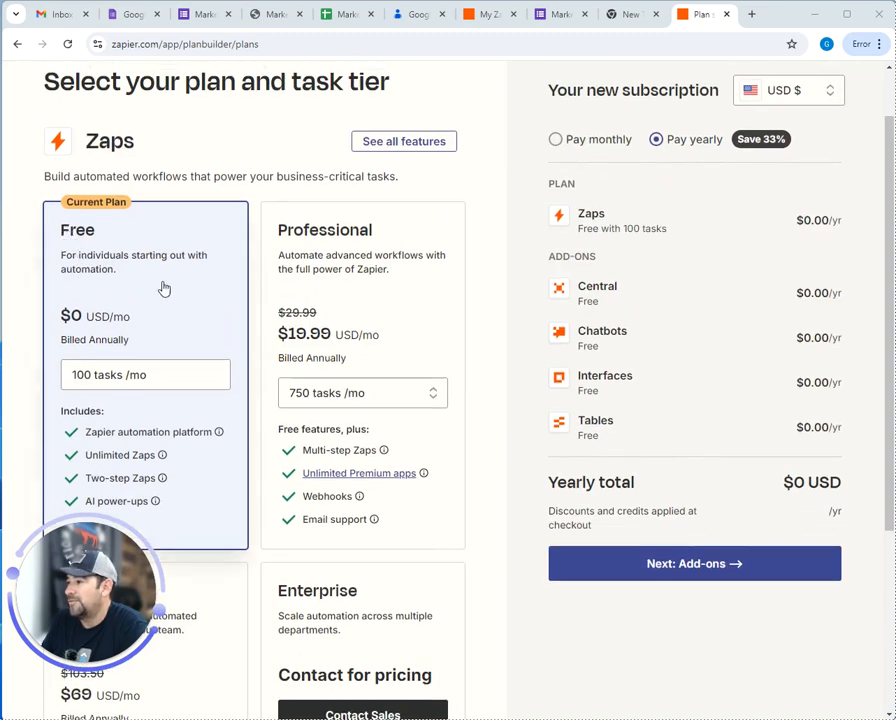
scroll(148, 286, "down", 2)
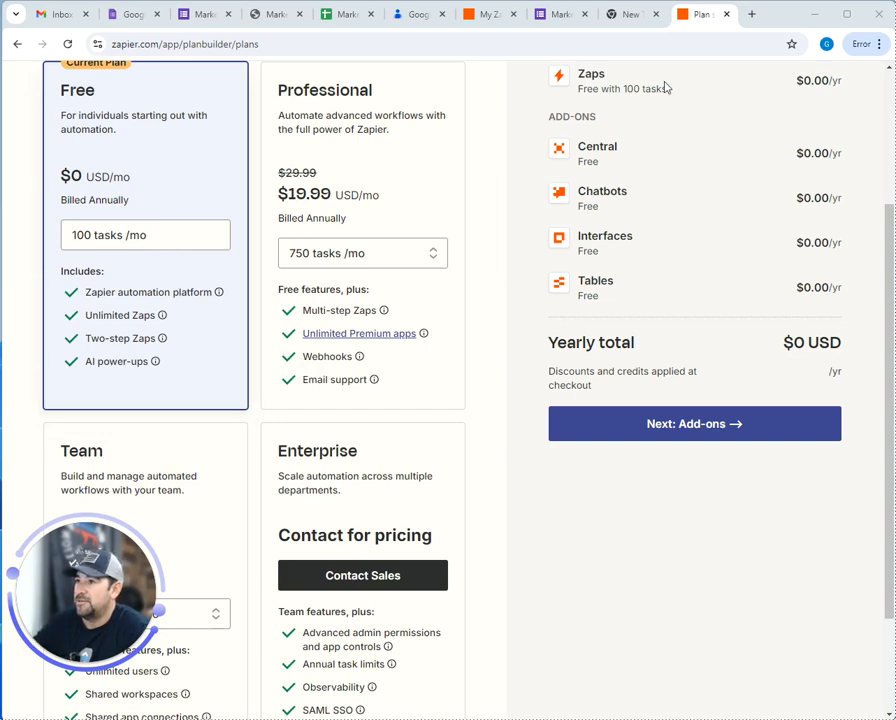
Back on the My Zaps tab, create a new Zap from the Zaps page
left_click(497, 16)
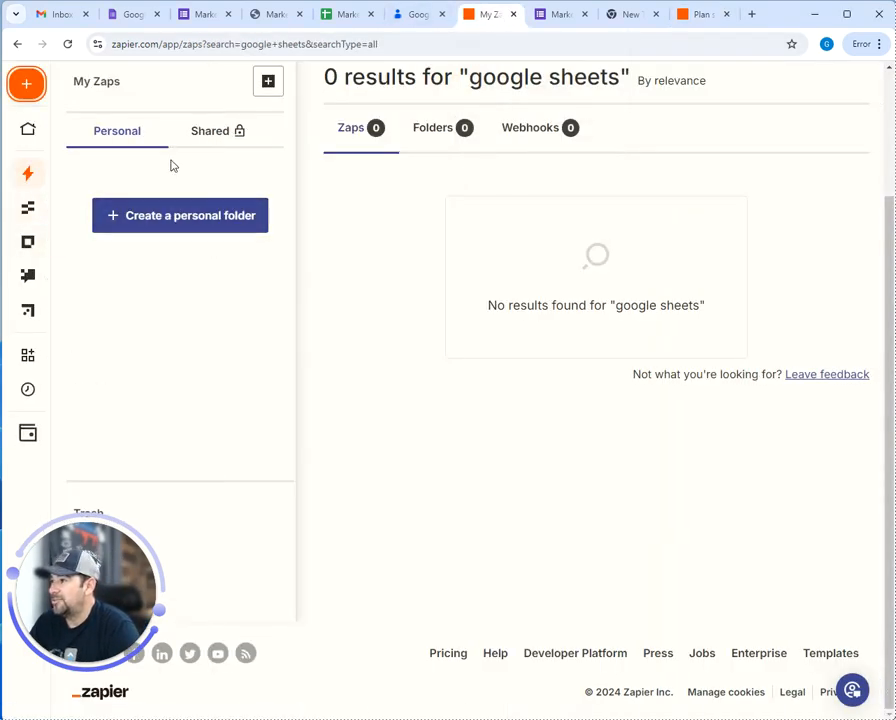
mouse_move(31, 183)
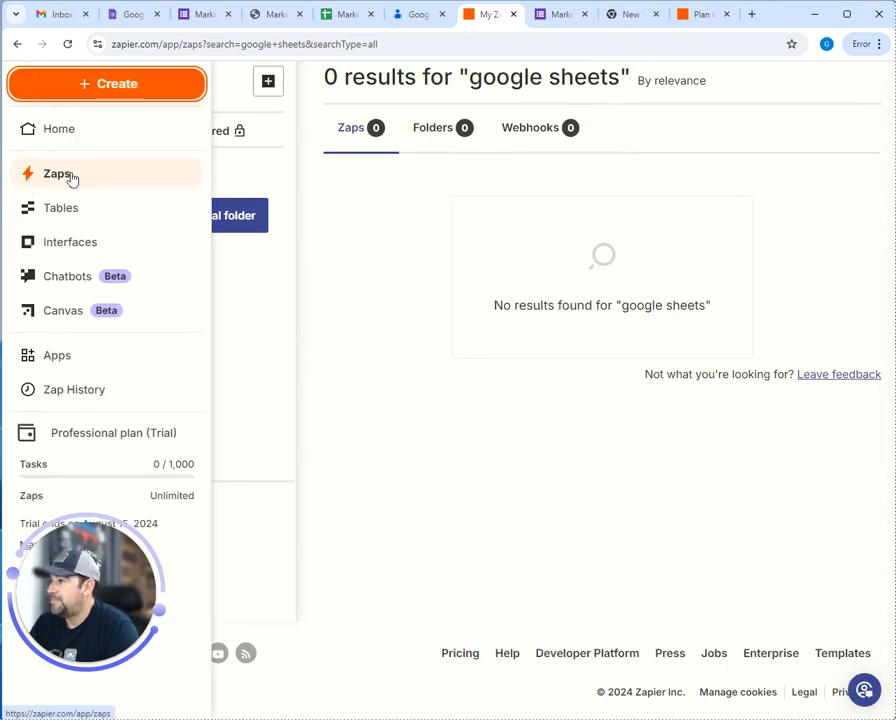
left_click(66, 175)
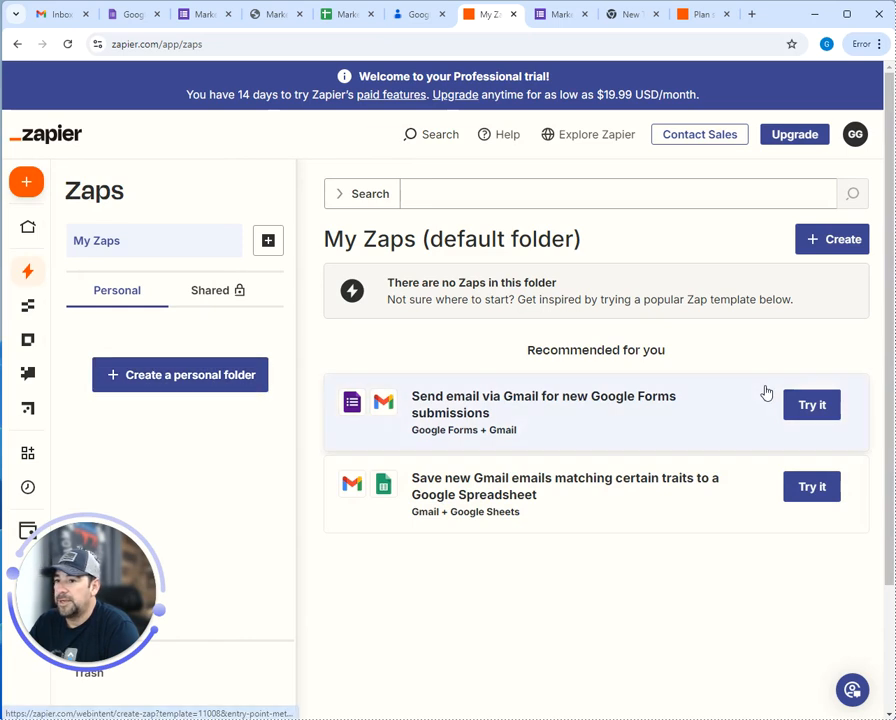
left_click(853, 240)
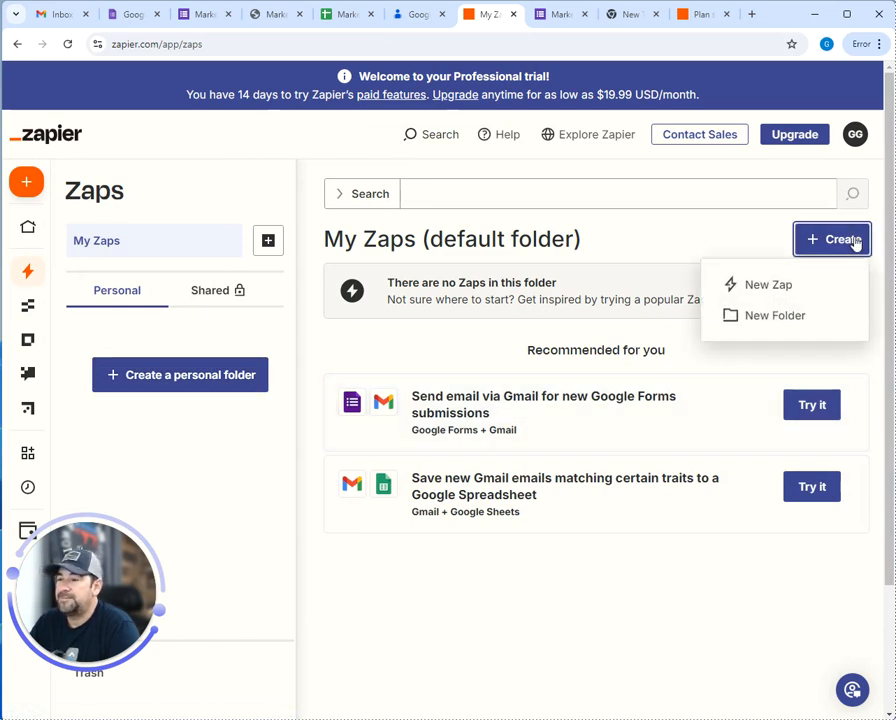
left_click(792, 284)
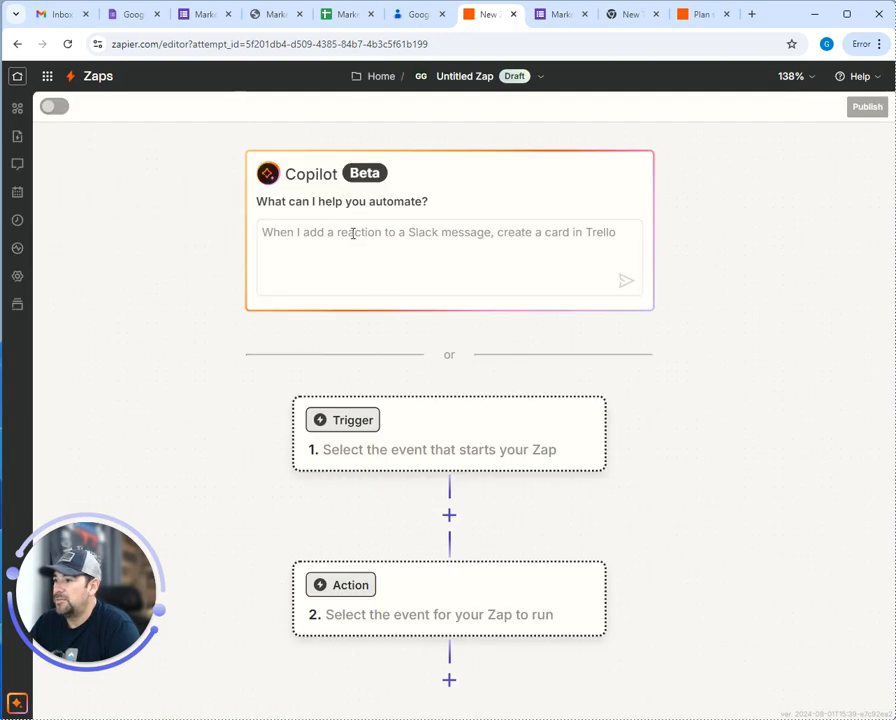
Make Google Sheets the trigger app, then check the spreadsheet and the empty Google Contacts list
left_click(361, 428)
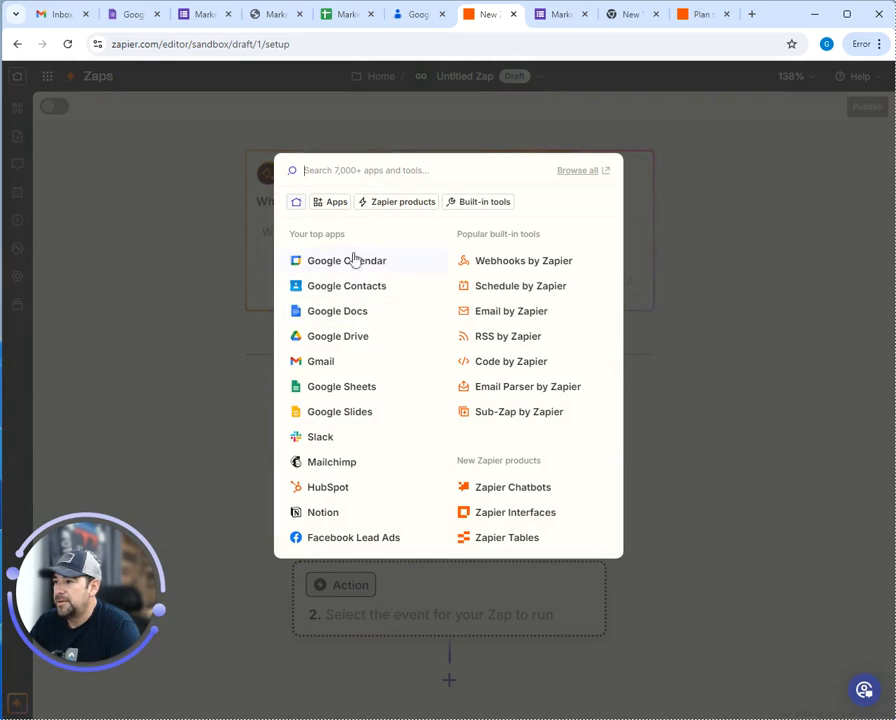
left_click(358, 392)
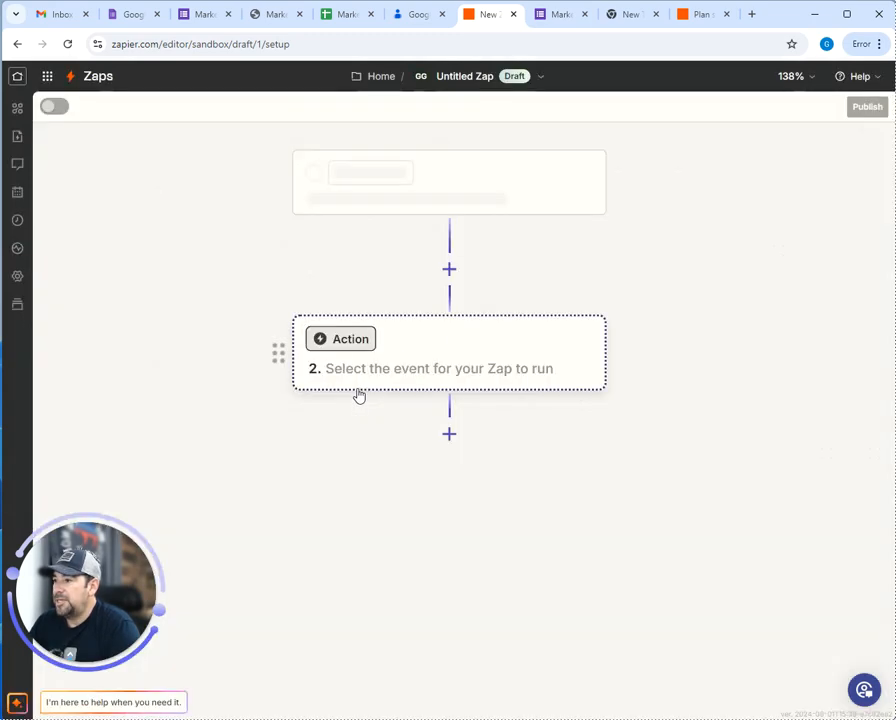
left_click(345, 14)
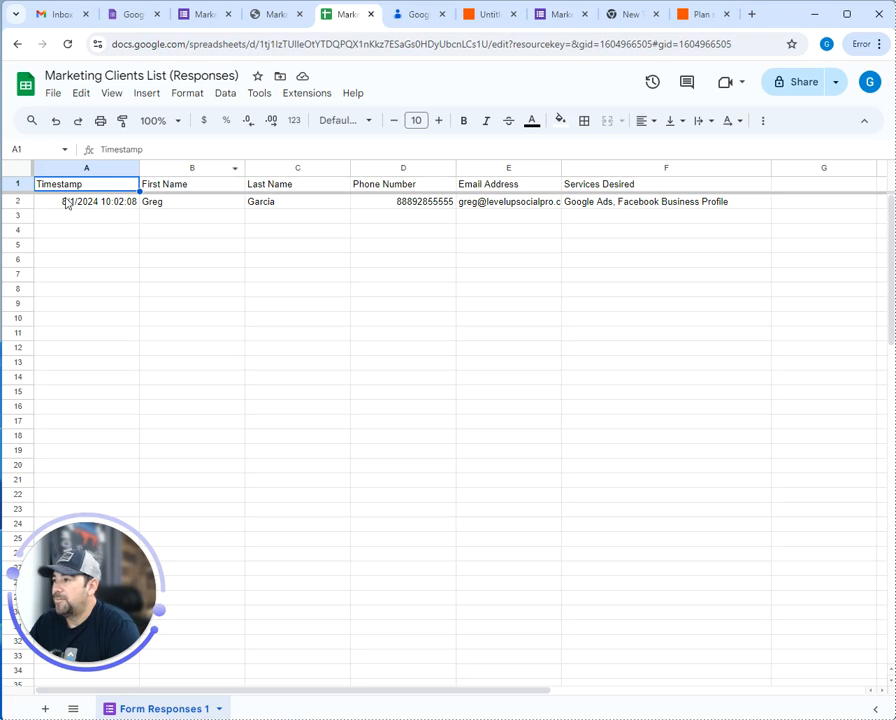
left_click(414, 16)
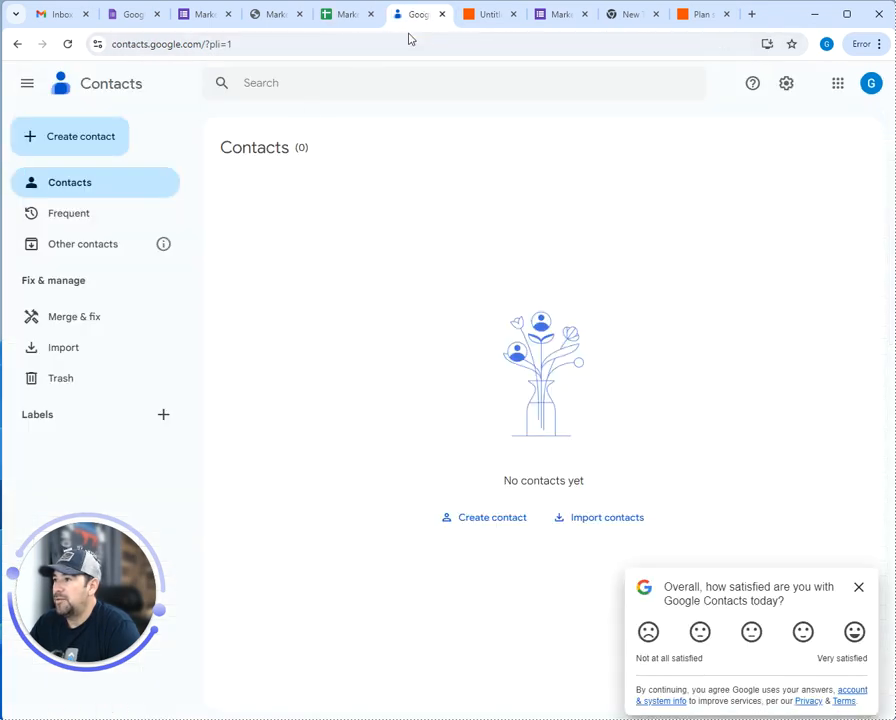
left_click(340, 15)
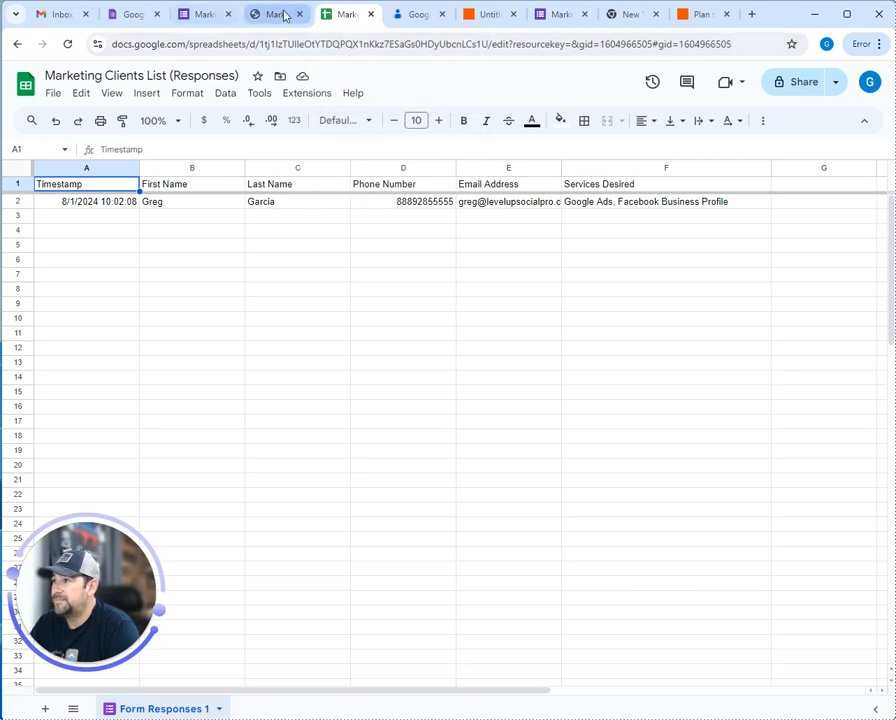
Set the trigger event to New or Updated Spreadsheet Row
left_click(495, 15)
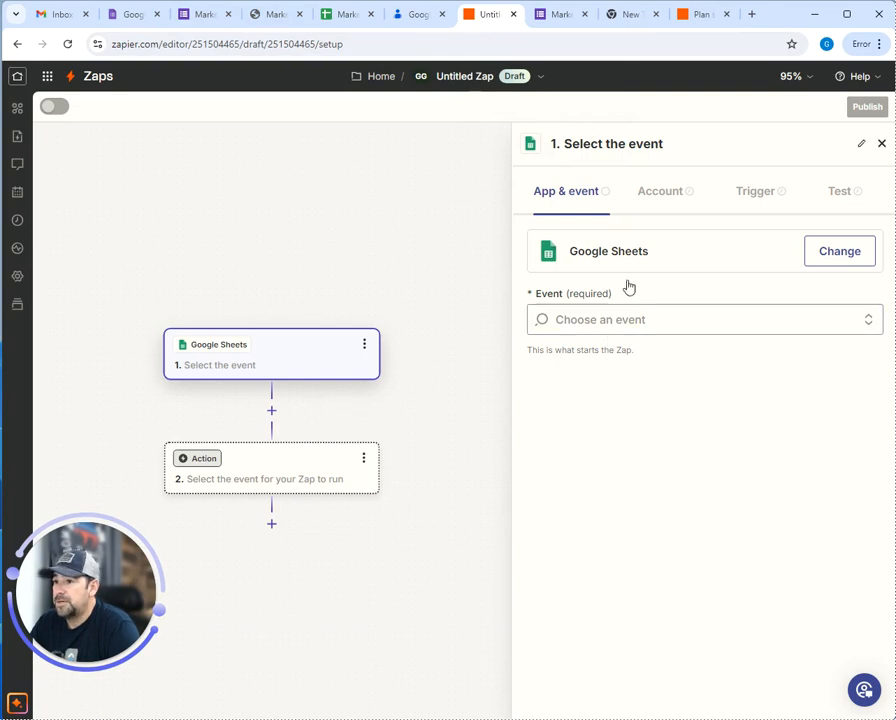
left_click(590, 322)
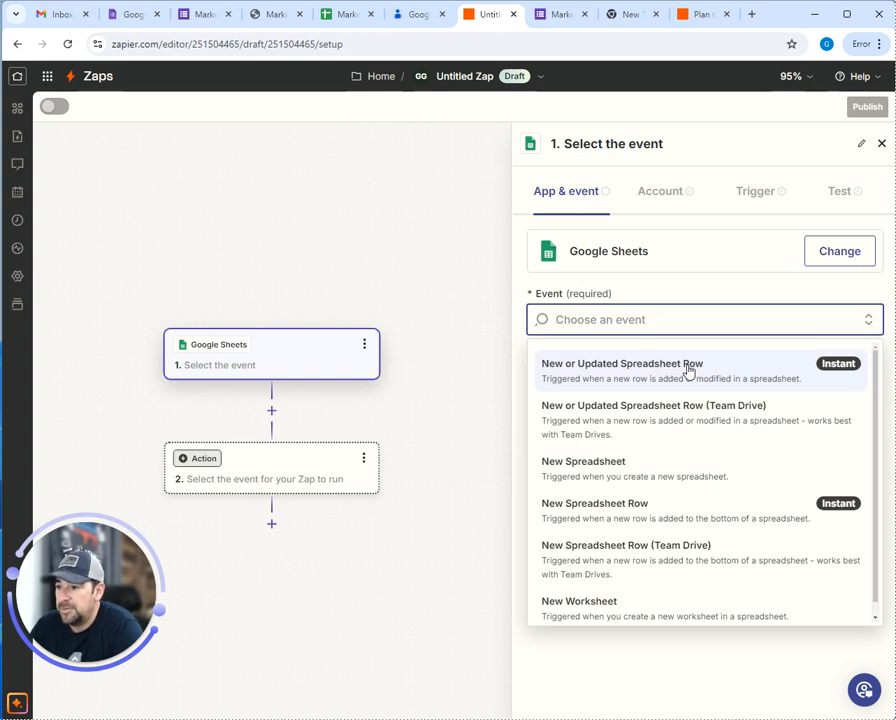
left_click(688, 371)
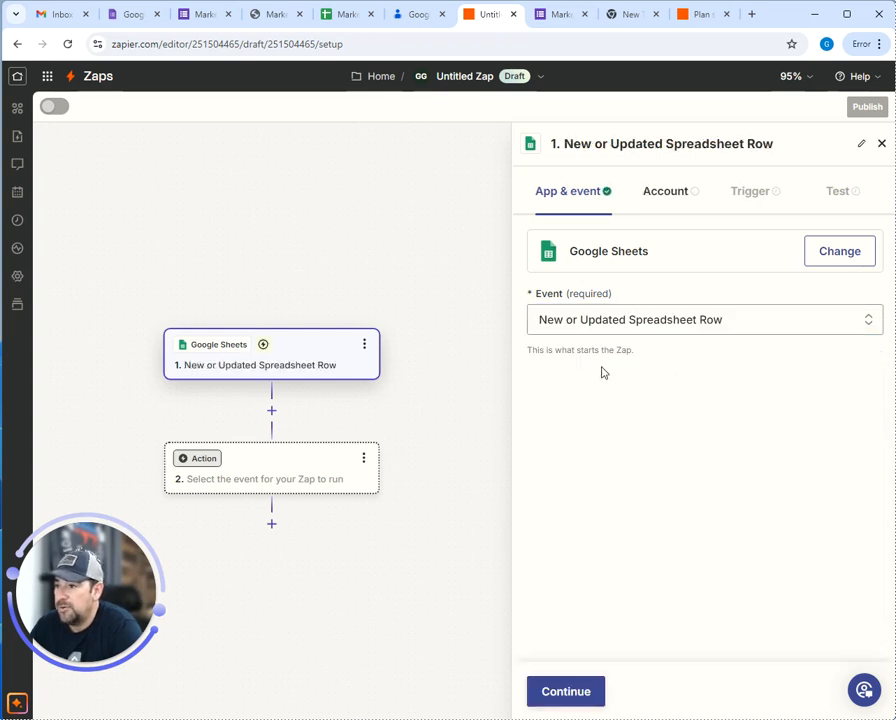
left_click(574, 691)
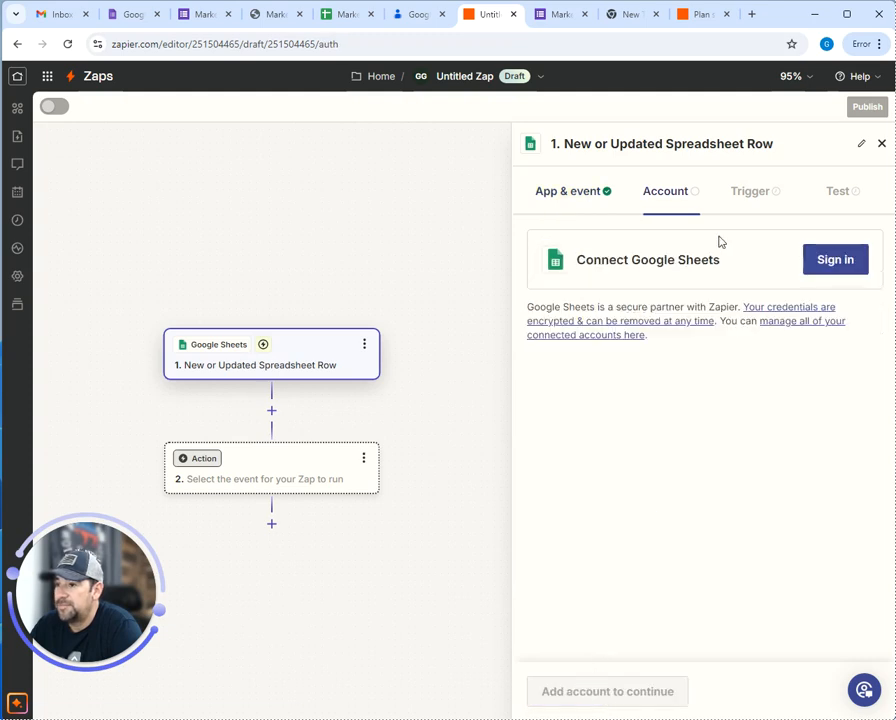
Connect the Google account to Google Sheets, allowing access to Sheets and Drive
left_click(836, 261)
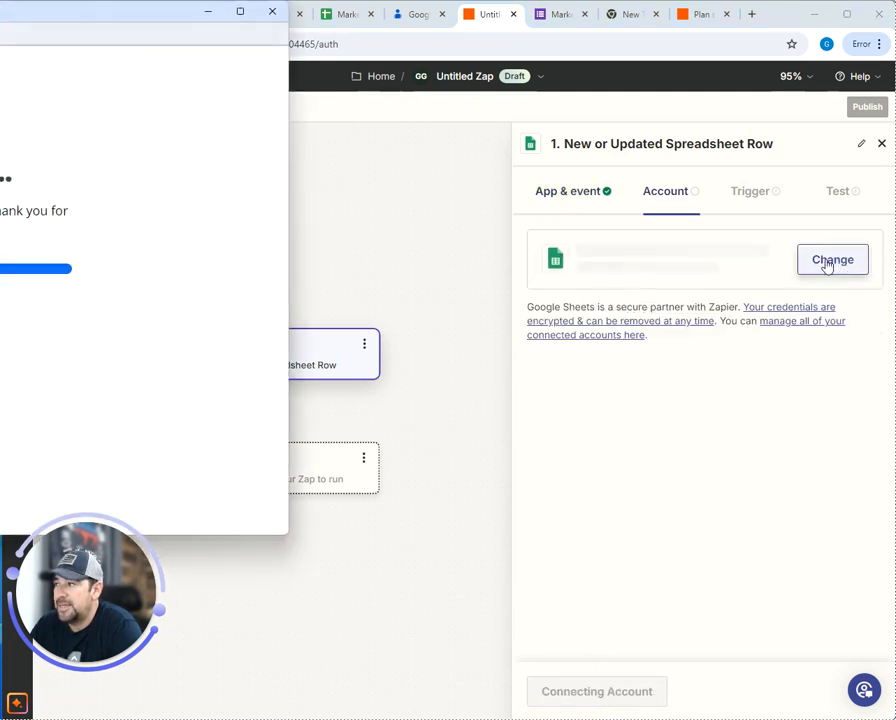
left_click(75, 240)
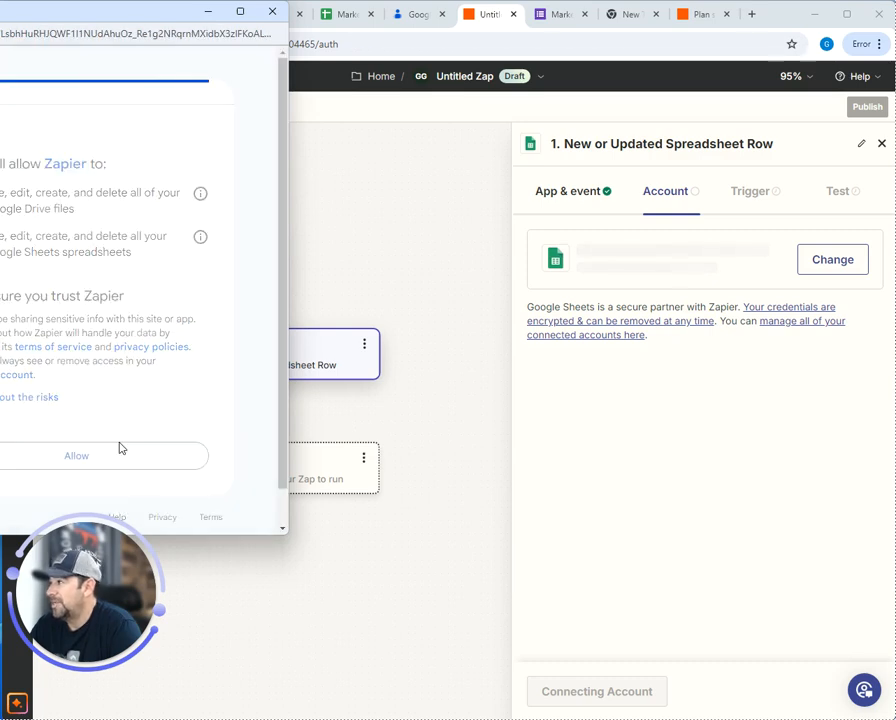
left_click(119, 450)
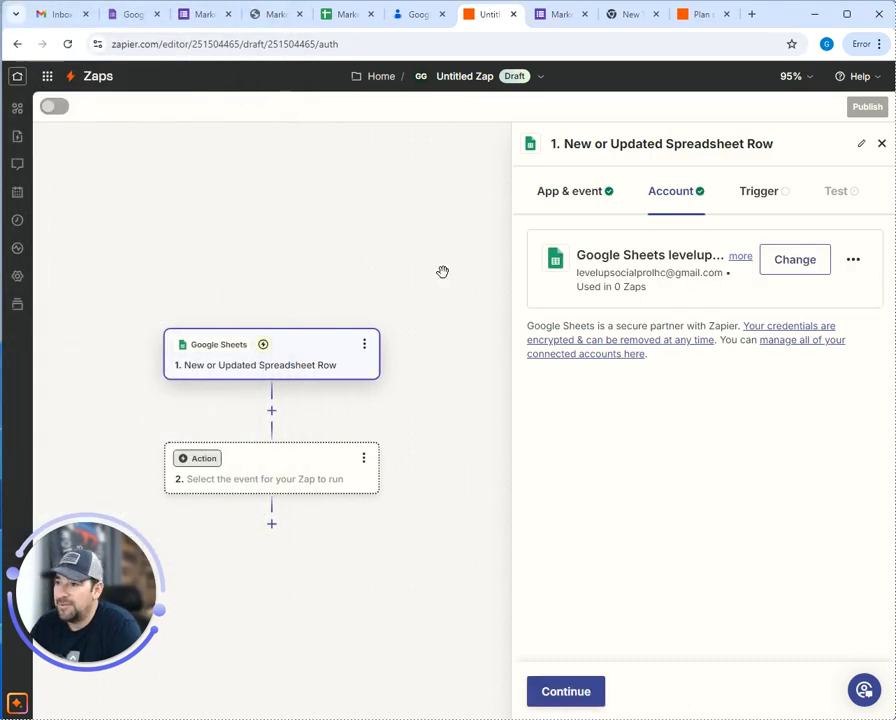
left_click(801, 263)
left_click(669, 425)
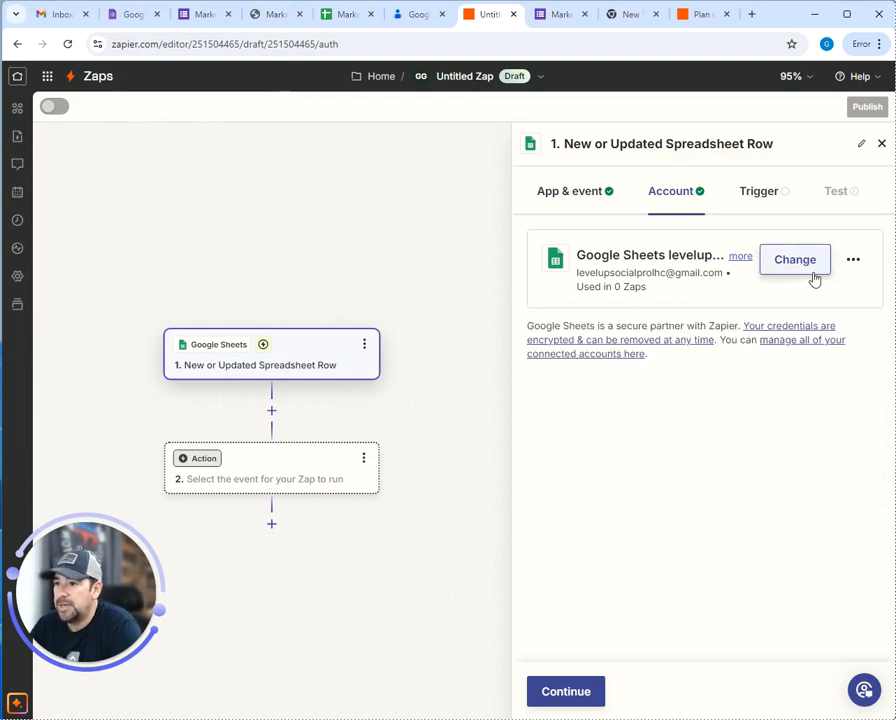
left_click(565, 692)
Select Marketing Clients List (Responses) as the trigger's spreadsheet
left_click(642, 376)
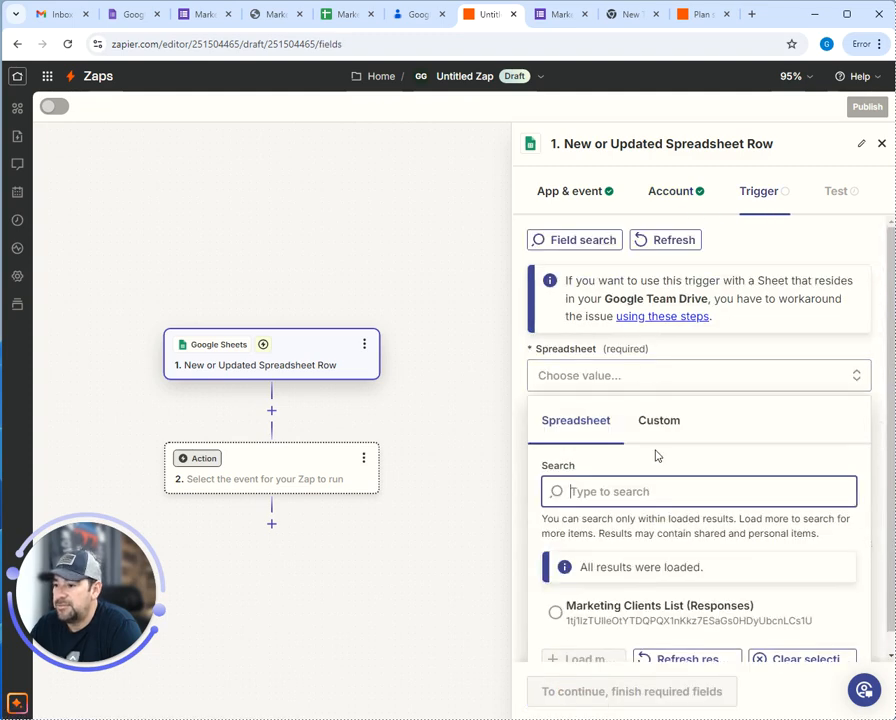
scroll(658, 454, "down", 1)
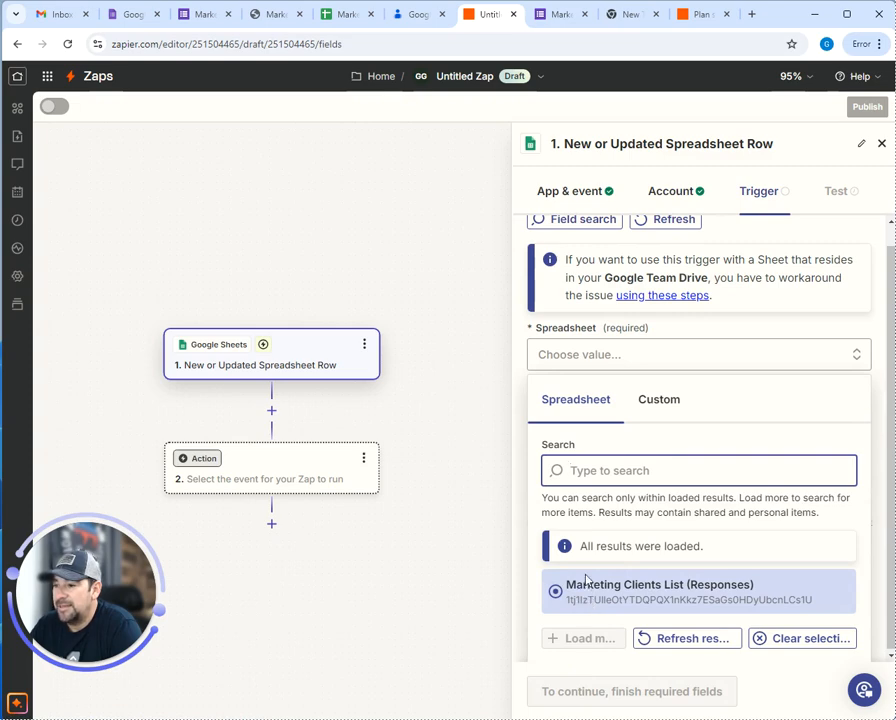
left_click(345, 14)
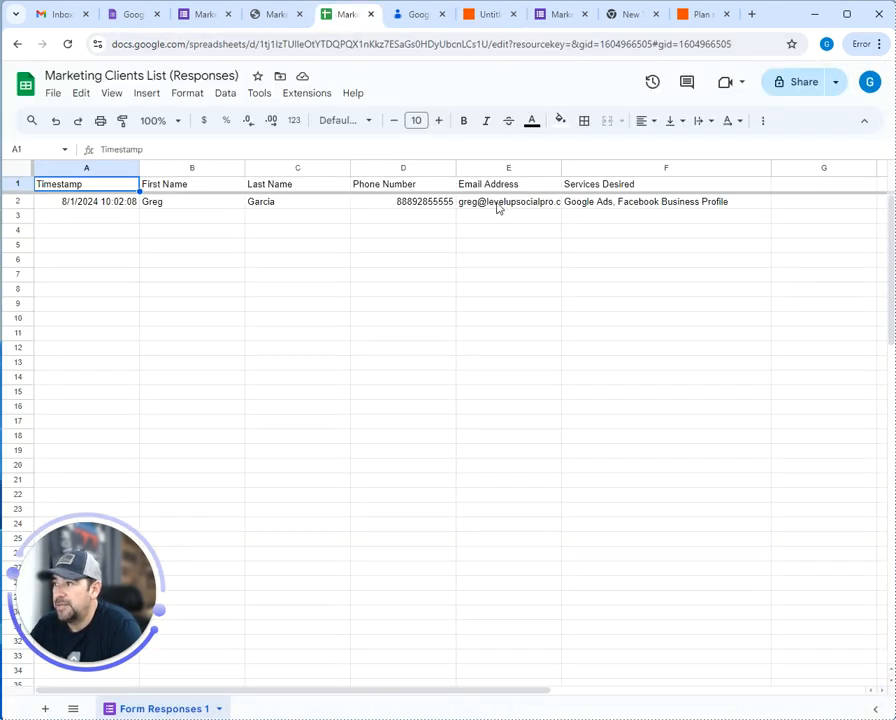
mouse_move(497, 207)
left_click(492, 16)
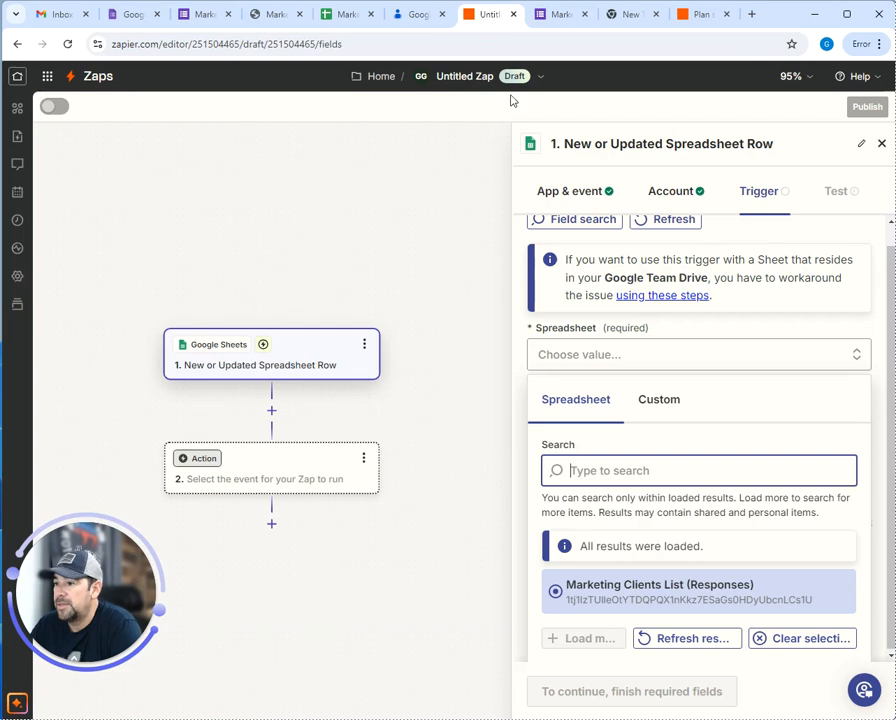
left_click(638, 593)
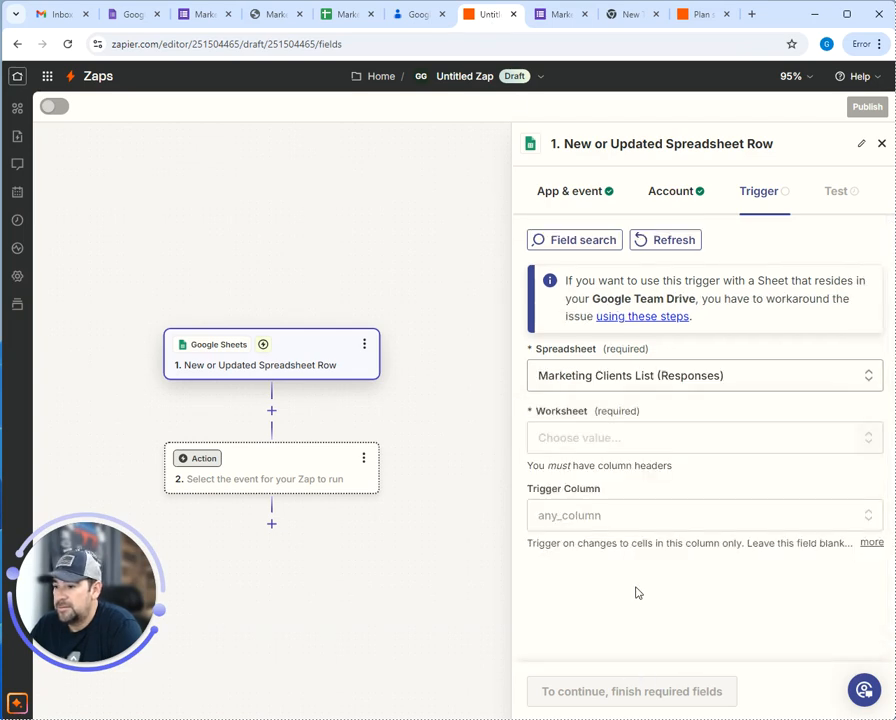
Choose the Form Responses 1 worksheet after checking the sheet name
left_click(662, 438)
scroll(610, 560, "down", 2)
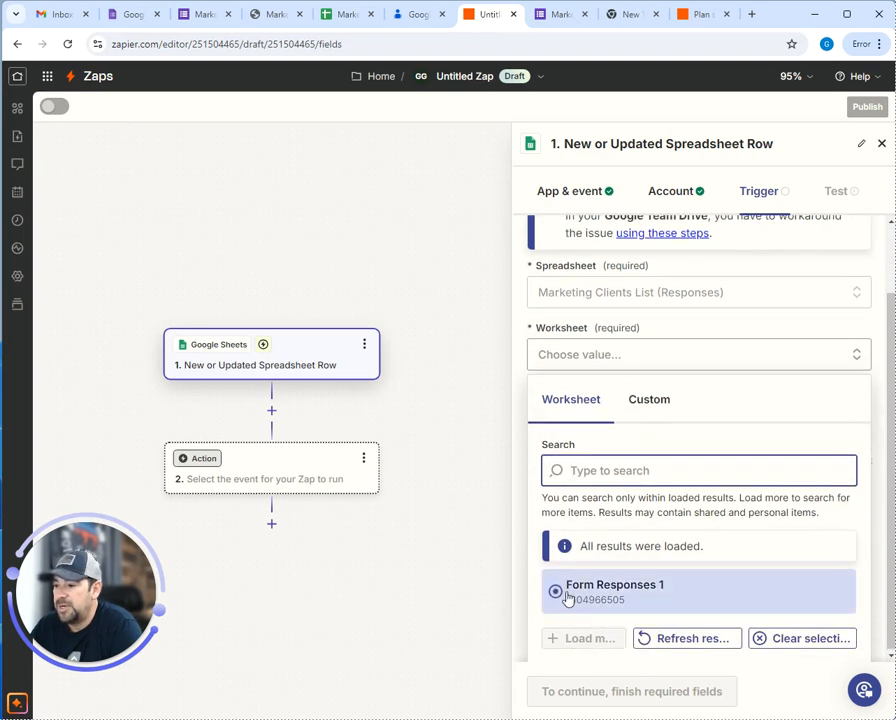
left_click(338, 16)
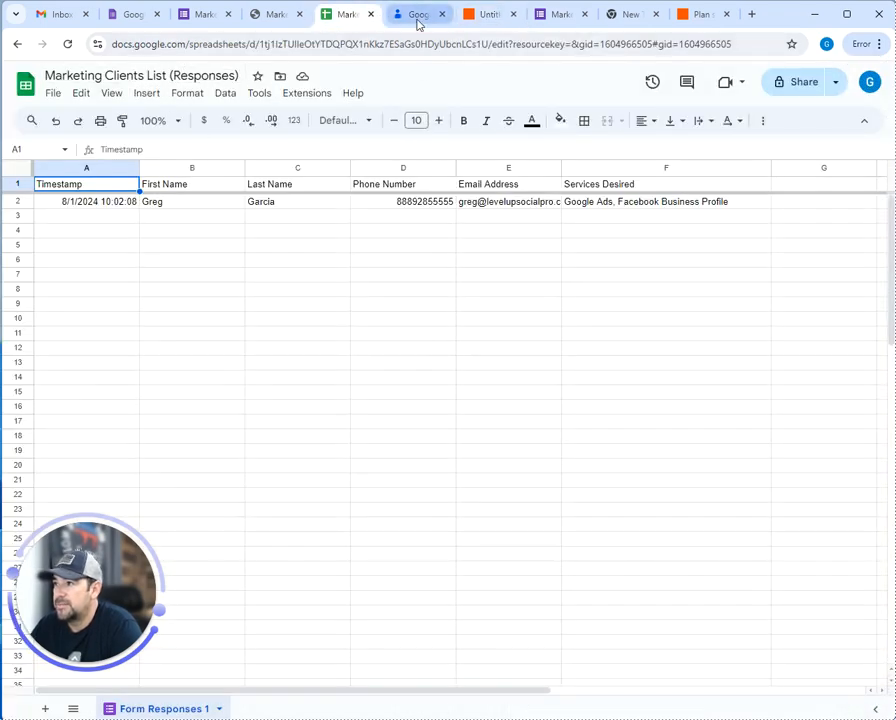
left_click(492, 14)
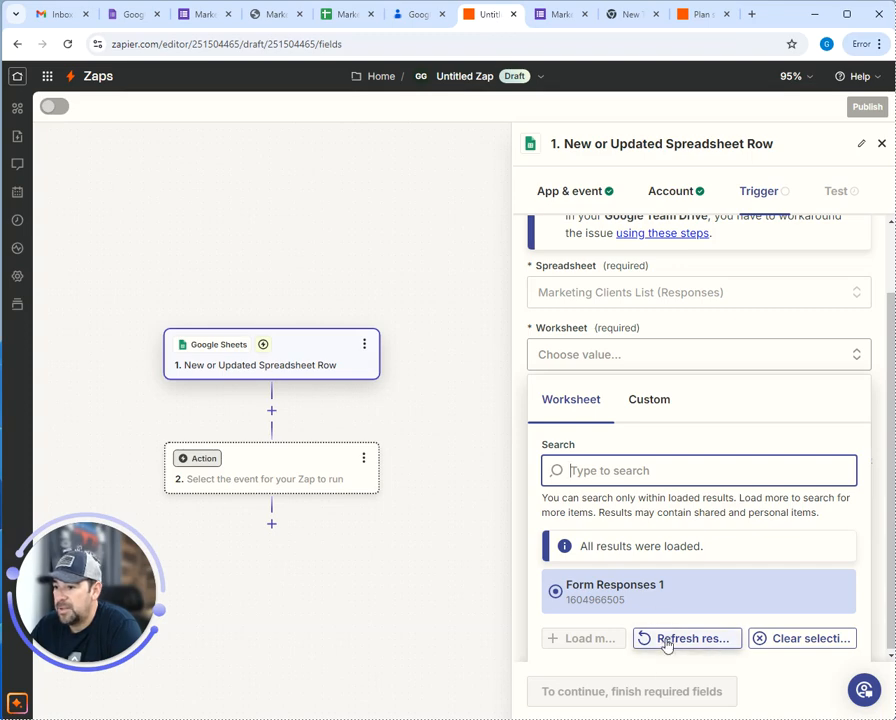
left_click(601, 608)
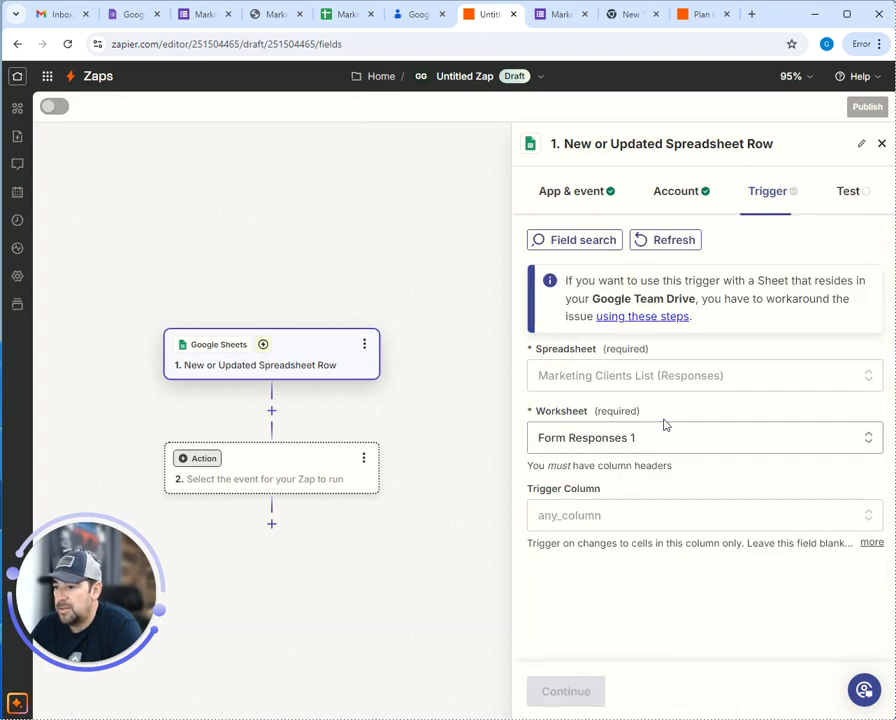
Set First Name as the trigger column and confirm the trigger settings
left_click(605, 518)
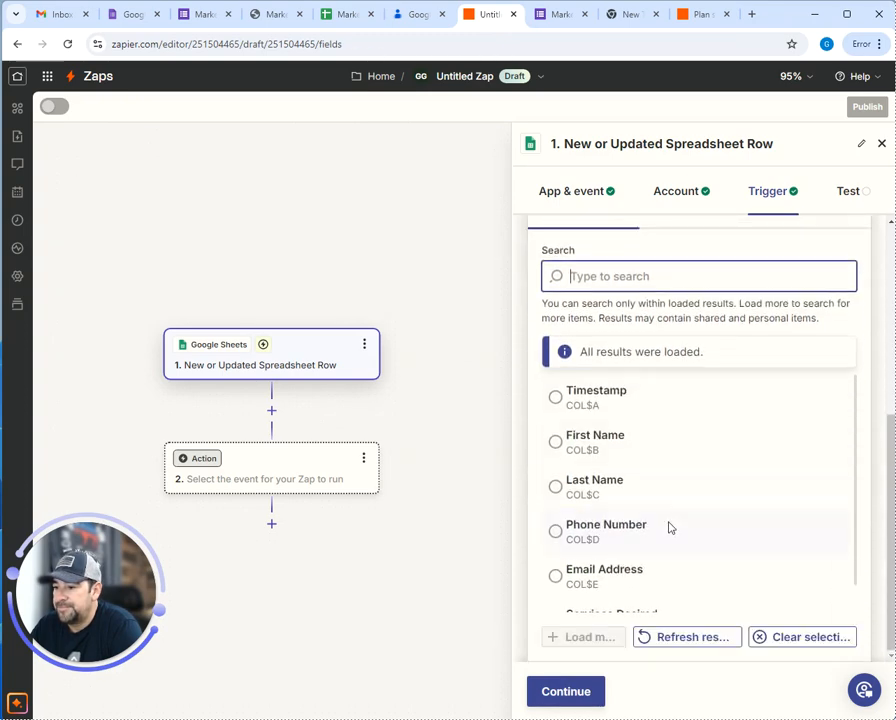
left_click(644, 424)
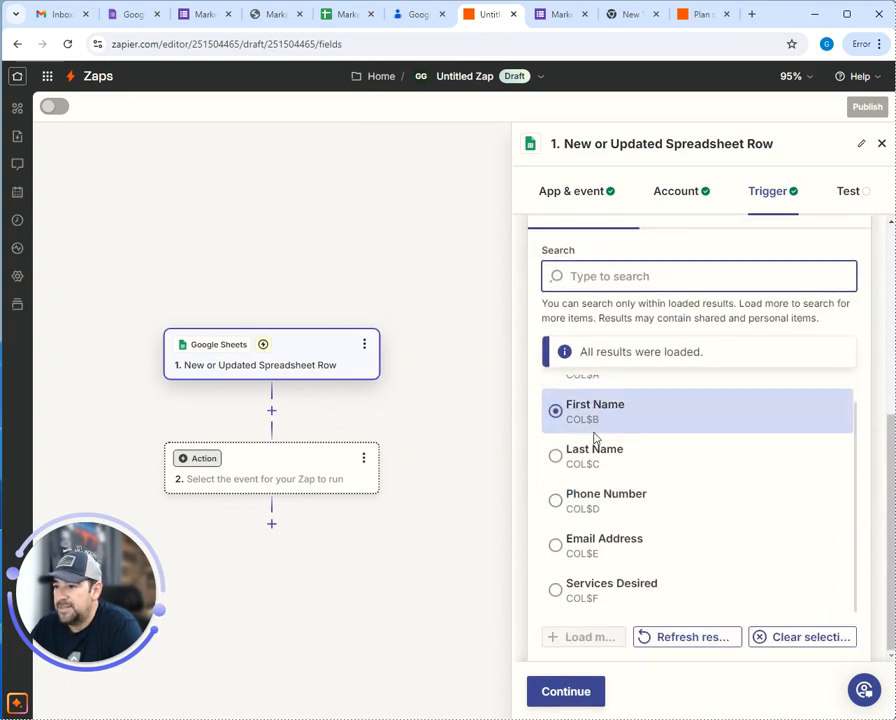
left_click(568, 516)
left_click(590, 545)
left_click(594, 598)
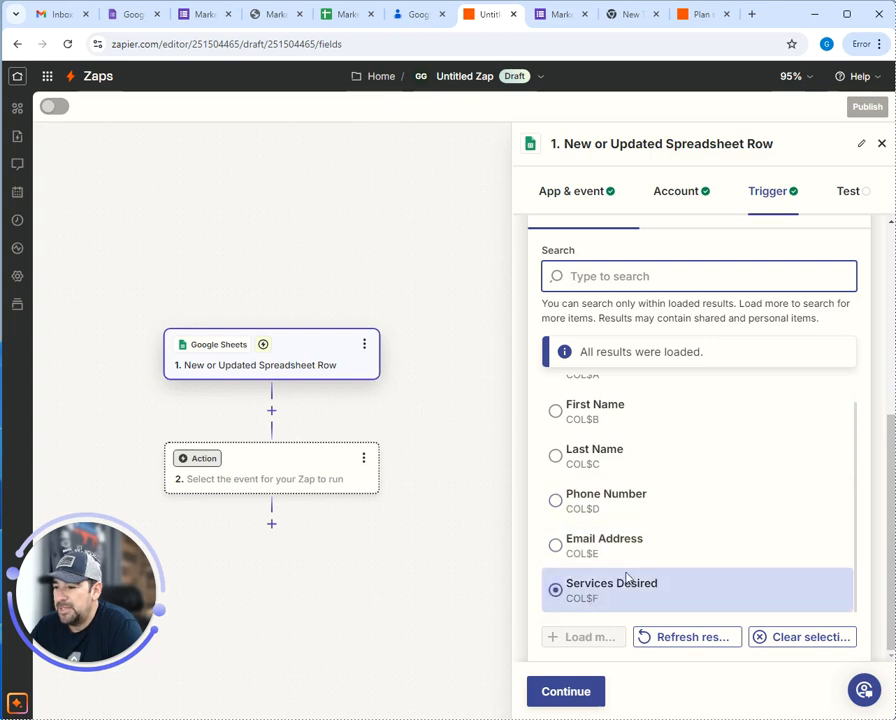
left_click(676, 464)
left_click(800, 592)
left_click(645, 556)
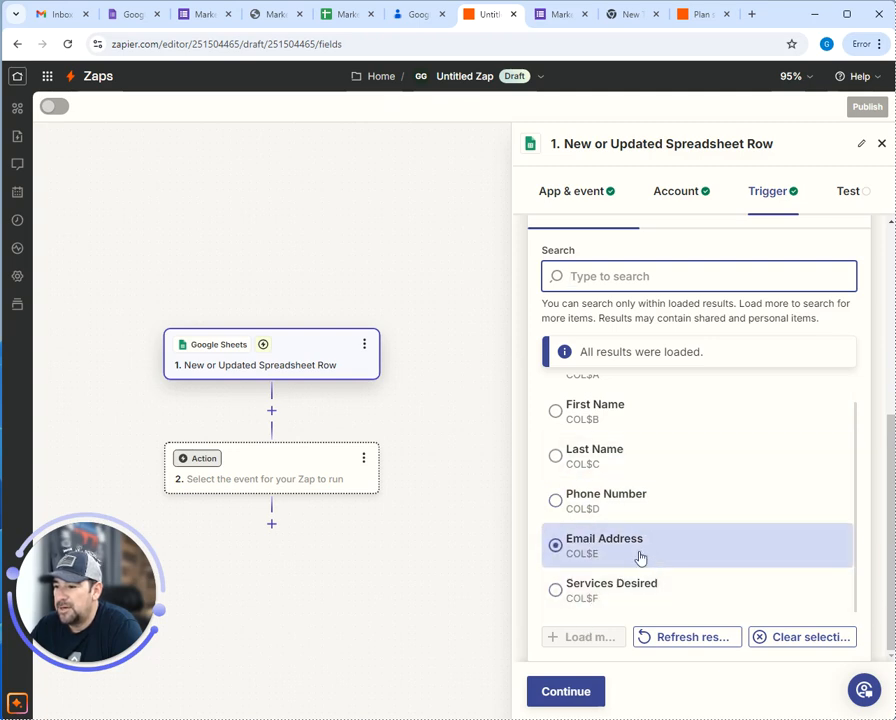
scroll(639, 551, "up", 1)
left_click(639, 551)
left_click(610, 441)
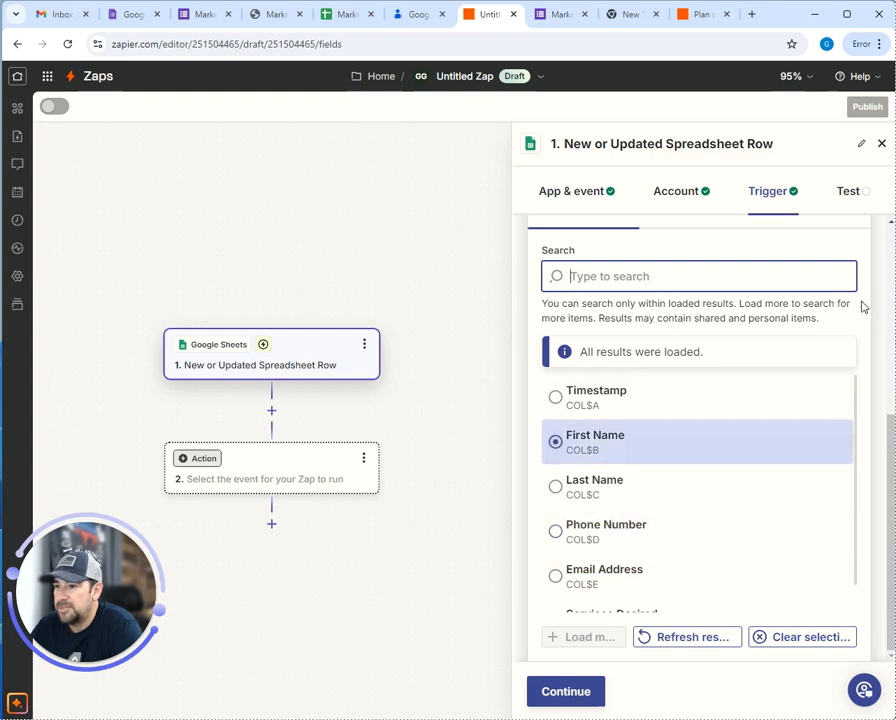
scroll(610, 352, "up", 2)
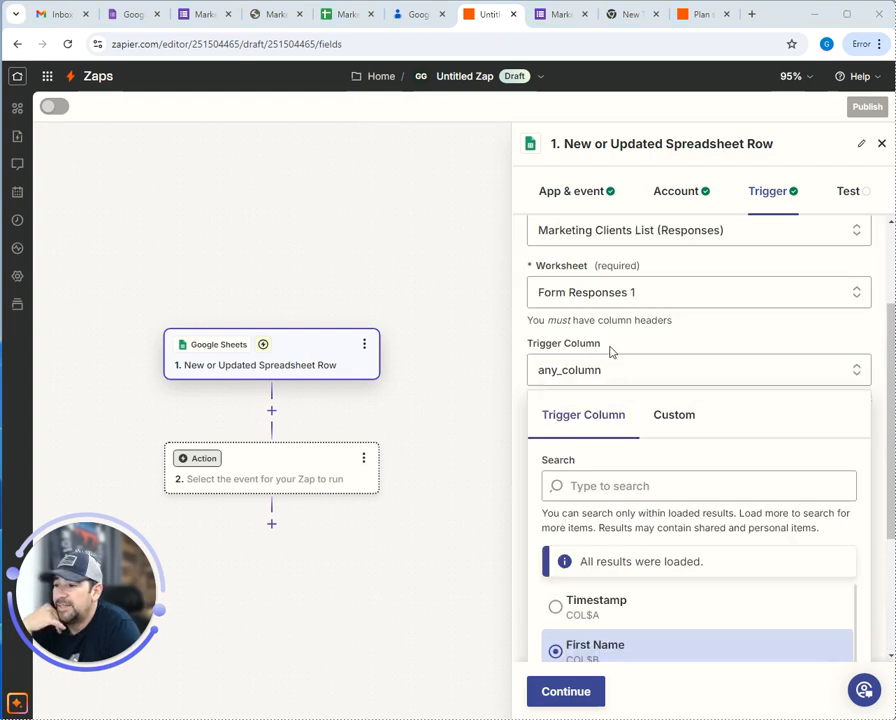
left_click(724, 343)
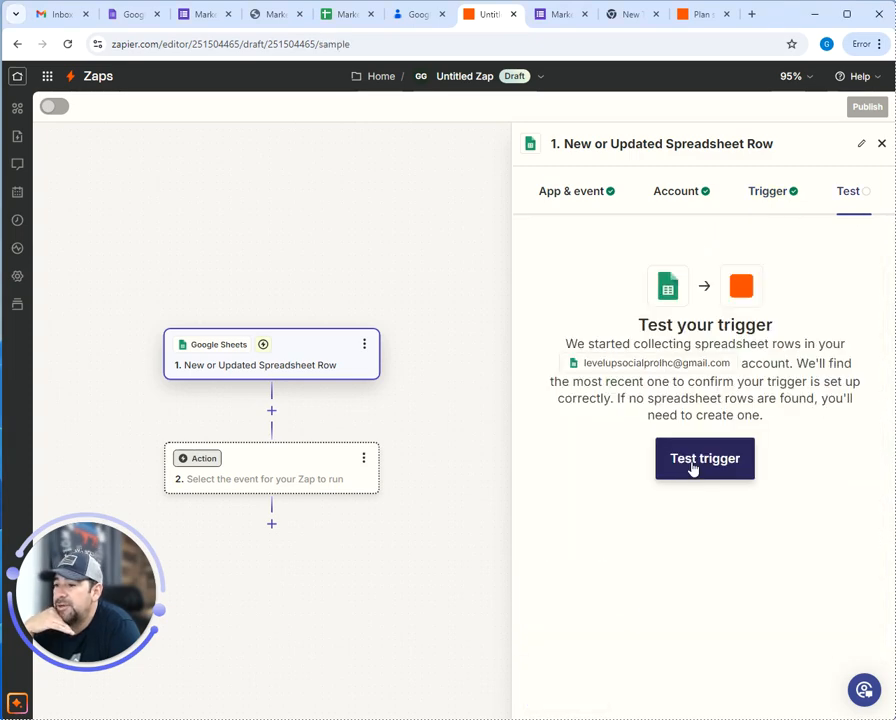
Test the trigger and continue with the sample form response row
left_click(692, 466)
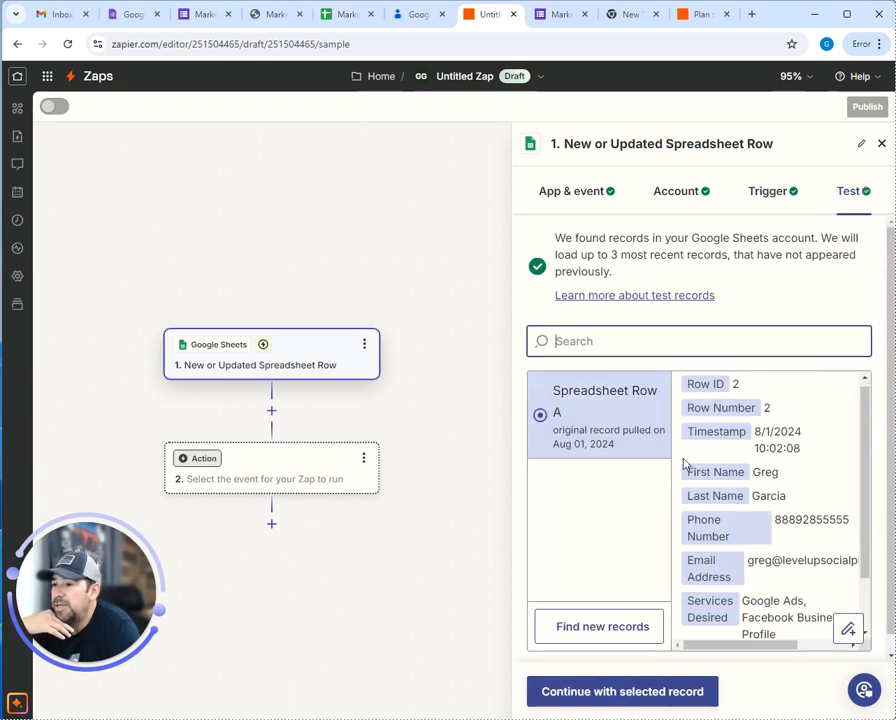
scroll(760, 500, "down", 3)
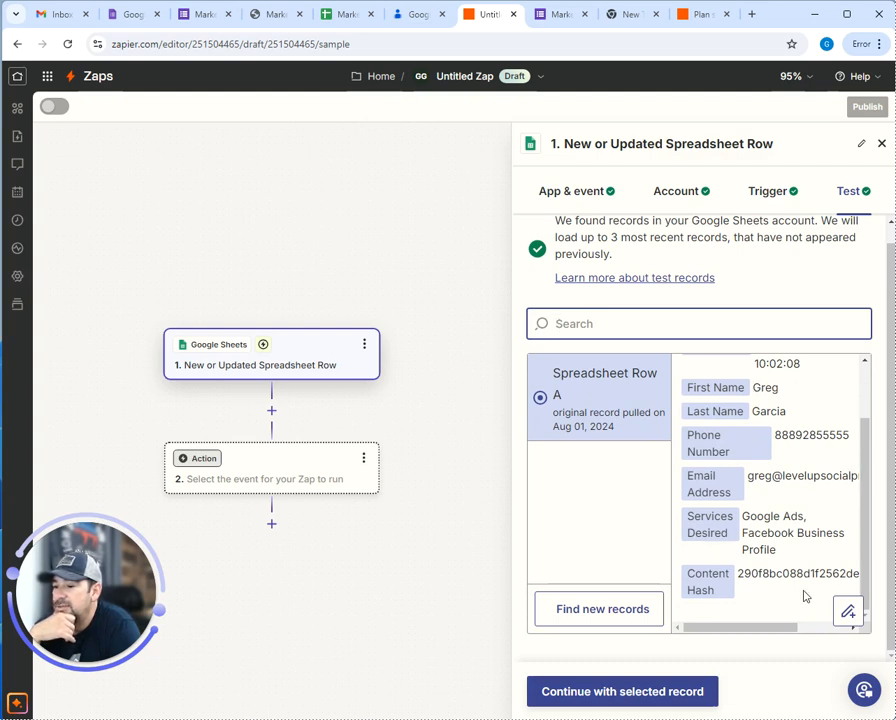
left_click(631, 694)
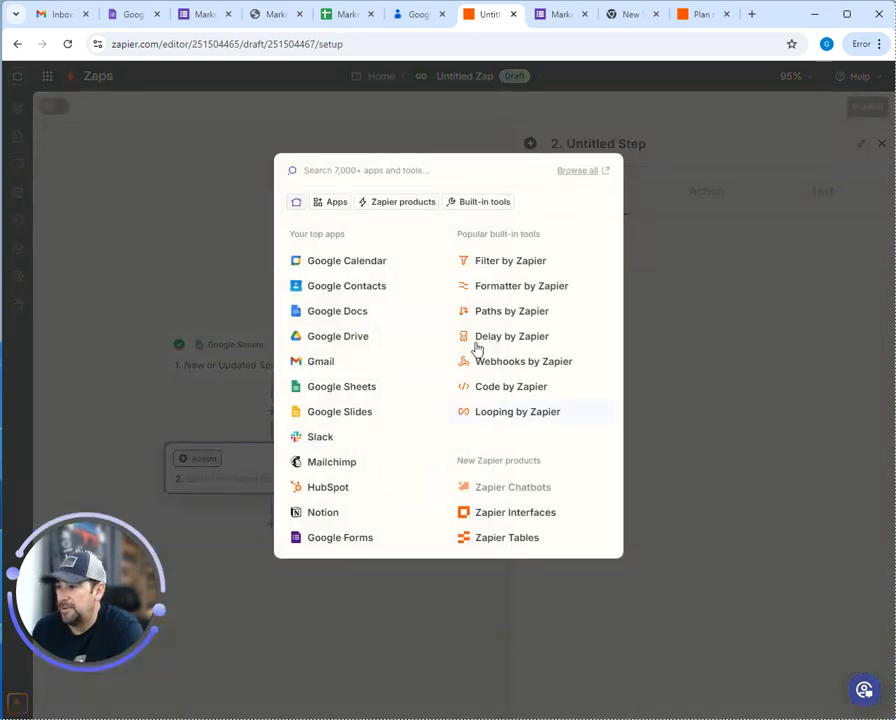
Set step 2 to Google Contacts Create Contact and connect the Google account
left_click(351, 291)
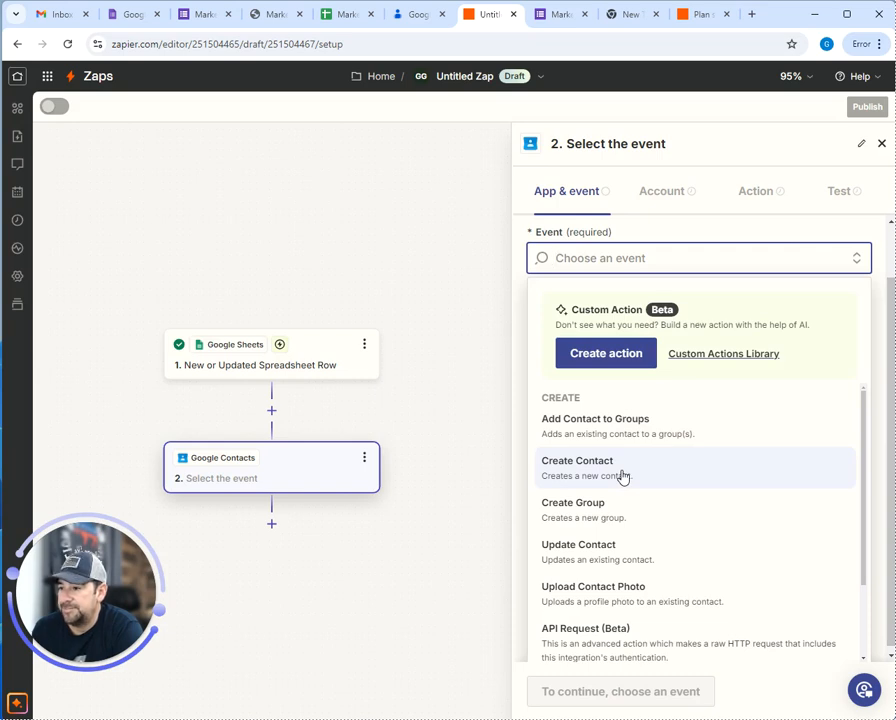
left_click(622, 477)
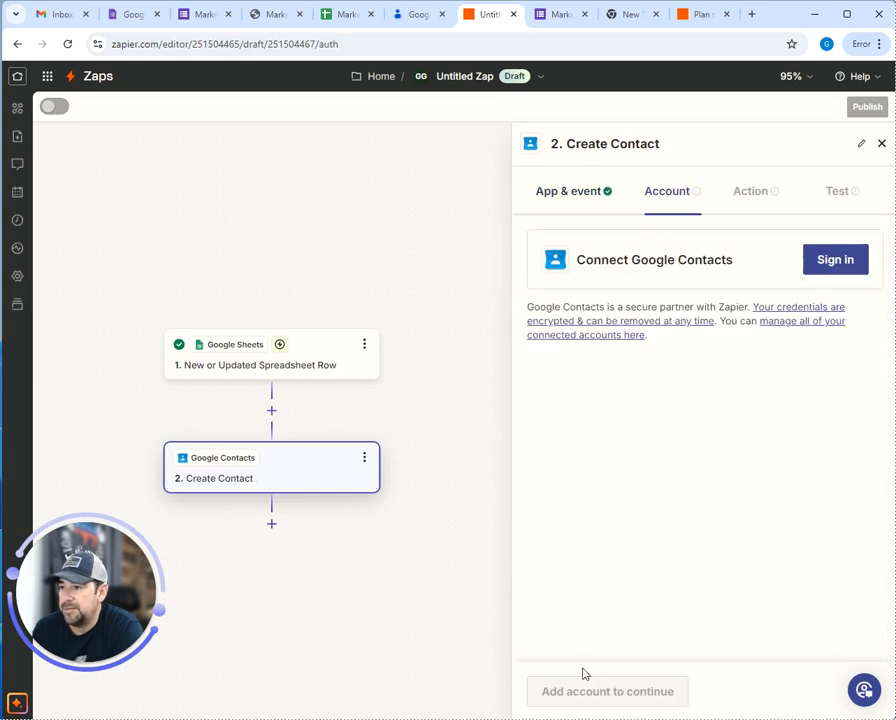
left_click(836, 268)
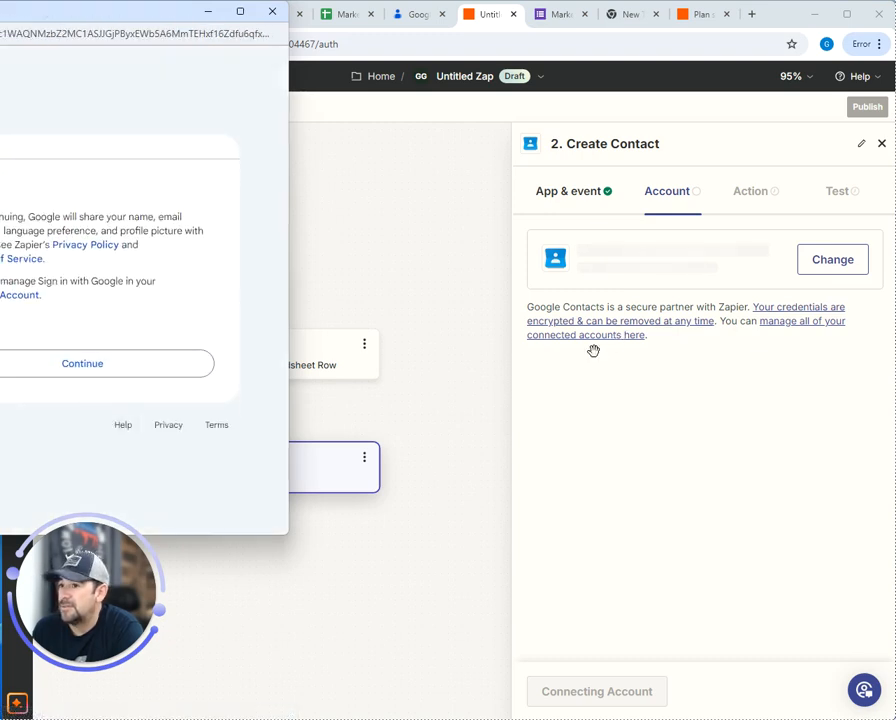
left_click(60, 420)
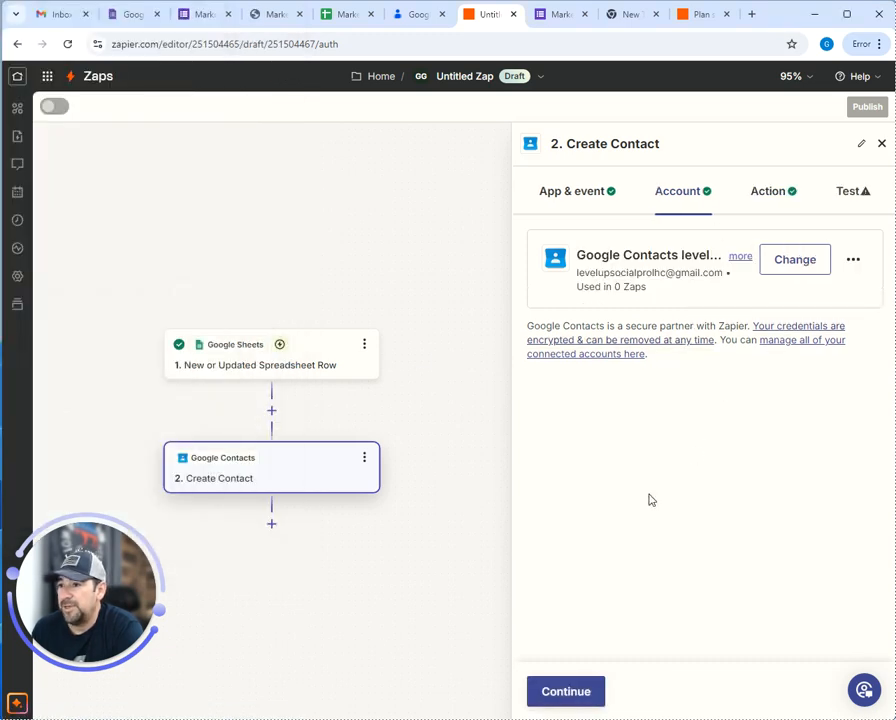
left_click(586, 692)
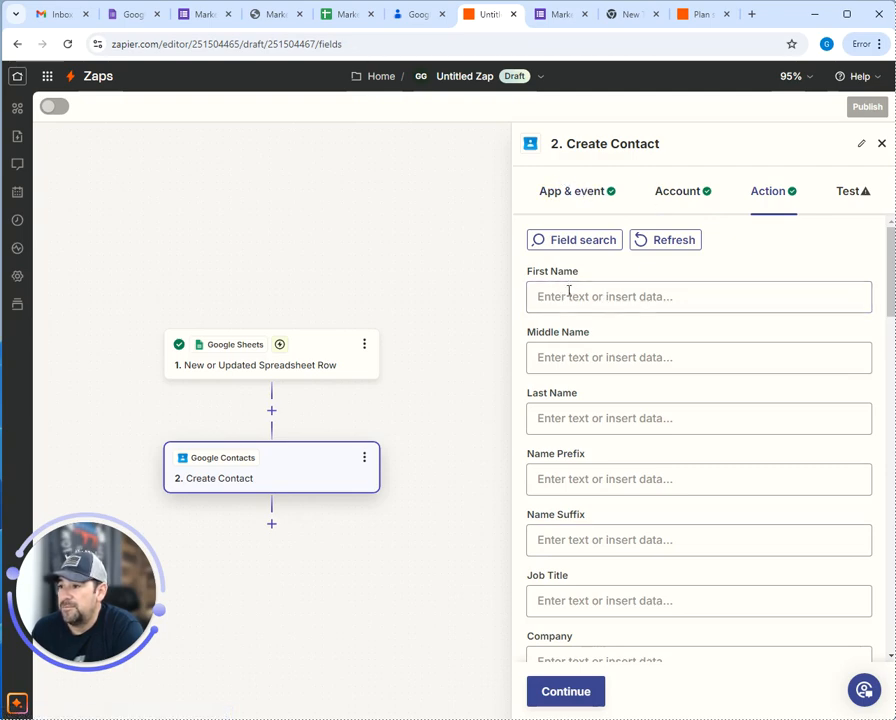
Scroll through the Create Contact fields, then view Google Contacts, which has 0 contacts
scroll(560, 466, "down", 3)
scroll(585, 507, "down", 15)
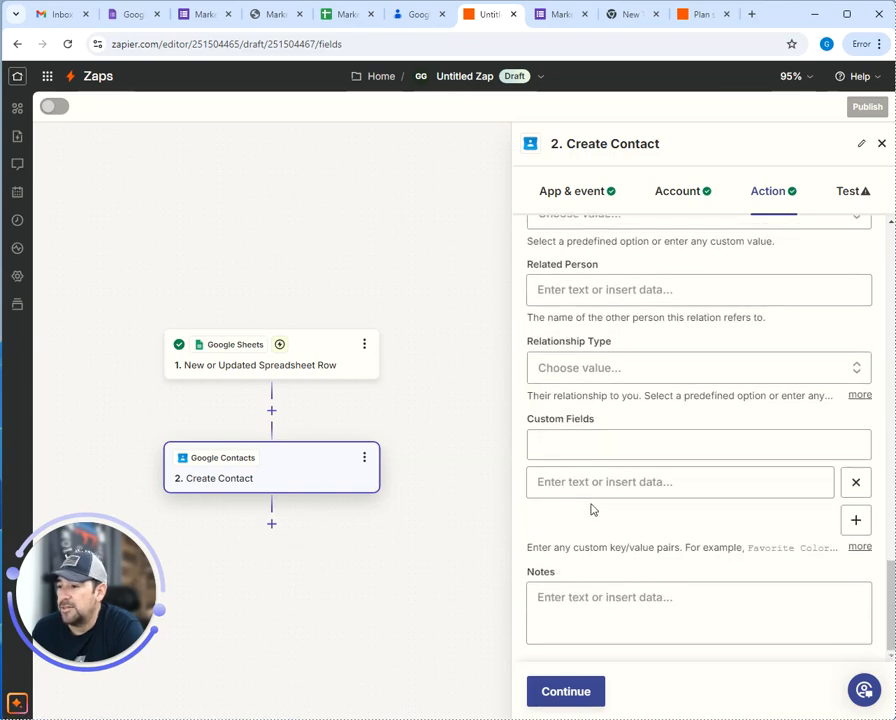
left_click(422, 15)
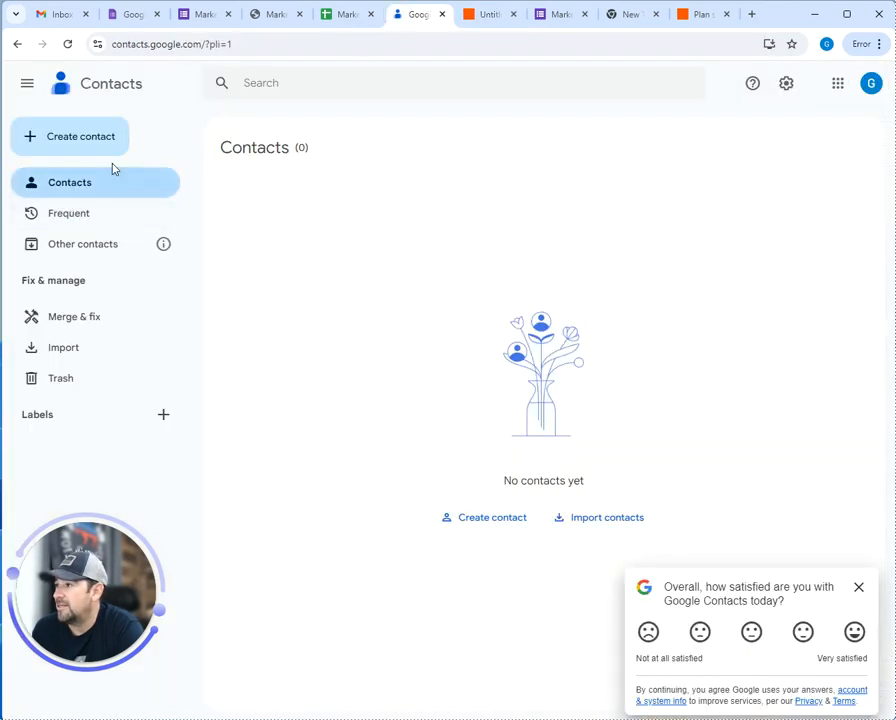
Bring up a blank single-contact form and scan its First name, Last name, Company, Email and Phone fields
left_click(104, 146)
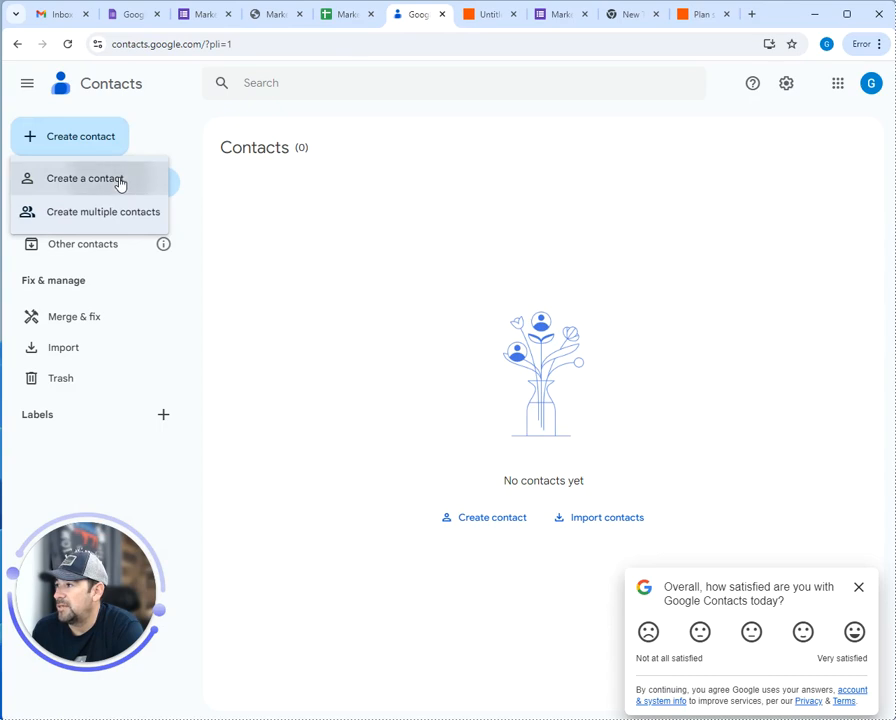
left_click(118, 180)
scroll(370, 440, "down", 2)
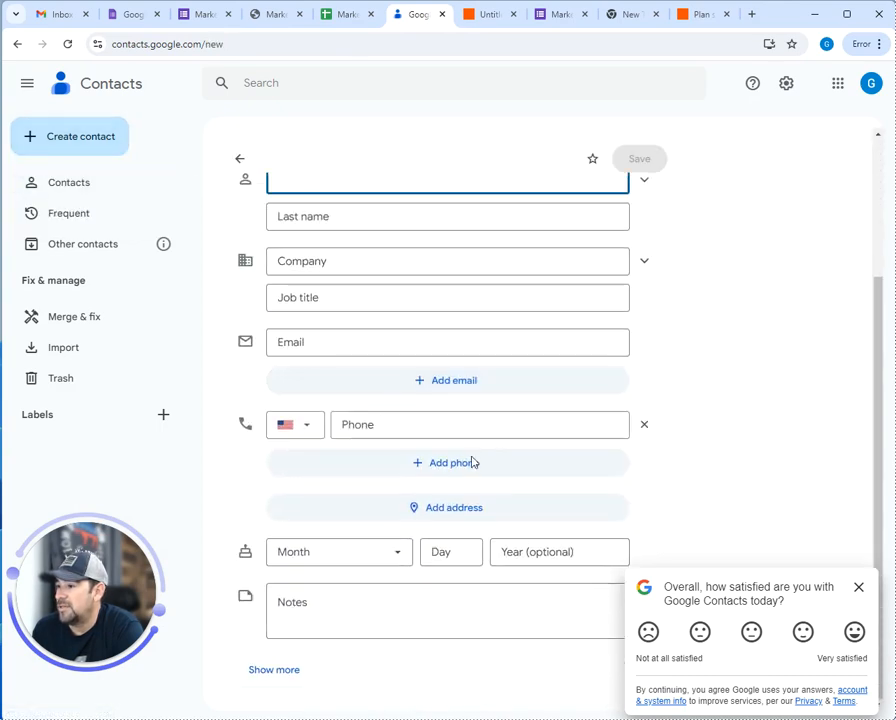
scroll(397, 393, "up", 2)
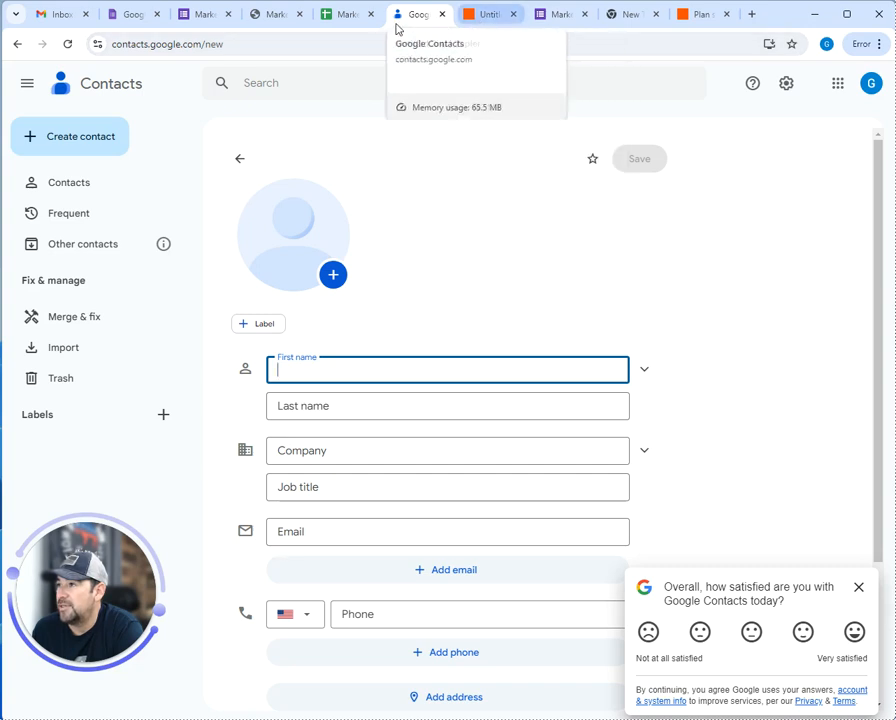
Close the extra Google Docs tab, review the live Marketing Clients List form's questions, then return to the Zap
left_click(201, 16)
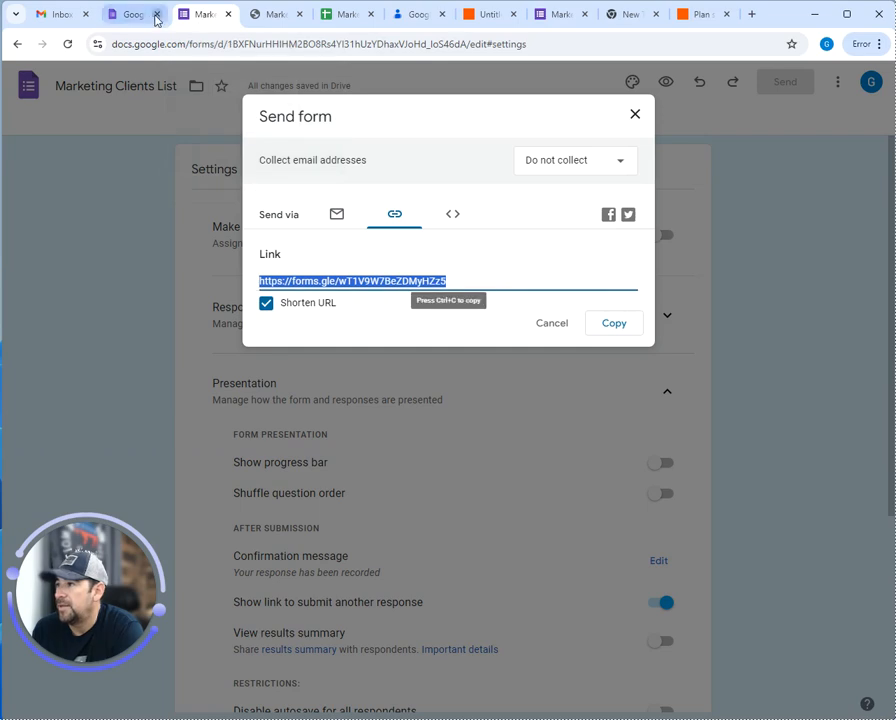
left_click(155, 15)
left_click(478, 16)
scroll(300, 330, "down", 5)
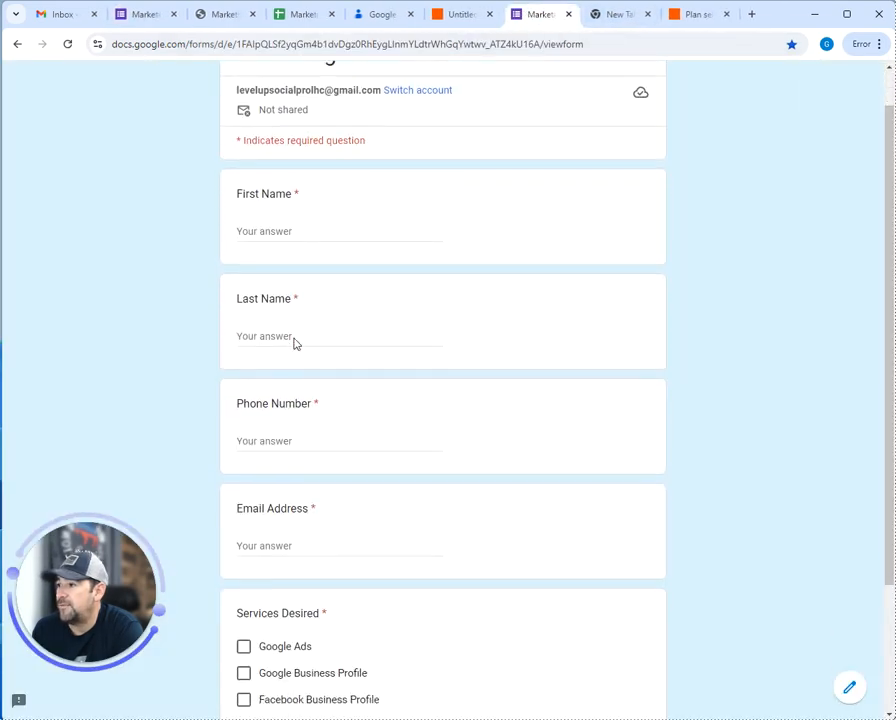
scroll(290, 330, "up", 5)
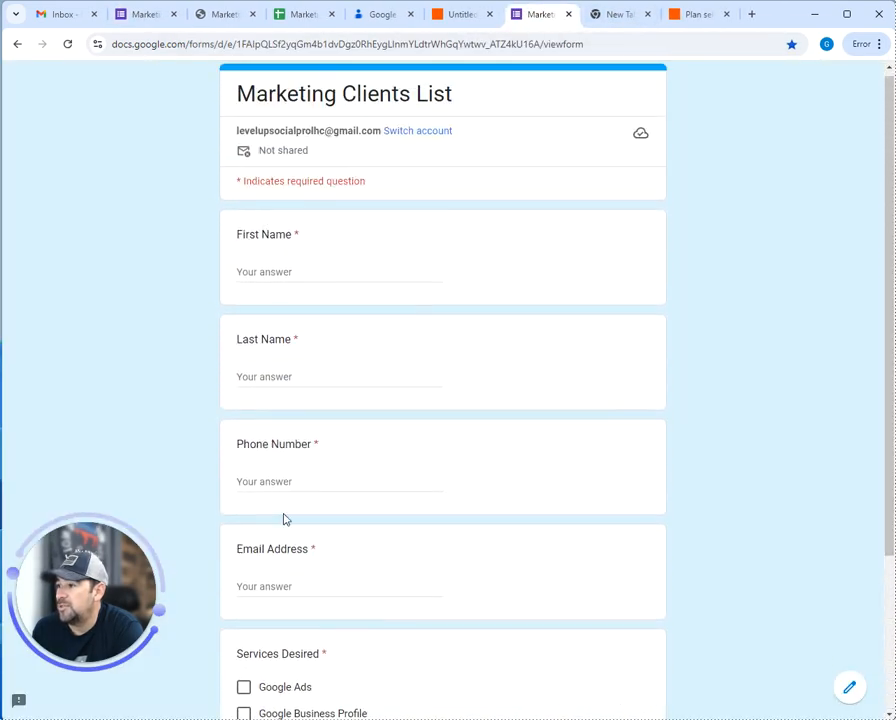
scroll(397, 128, "down", 1)
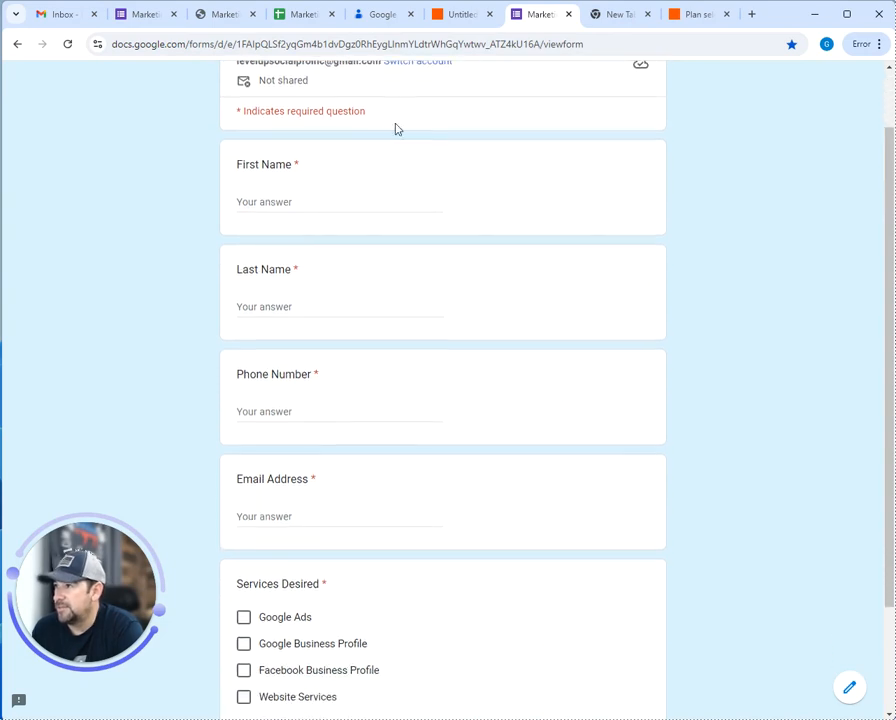
left_click(462, 16)
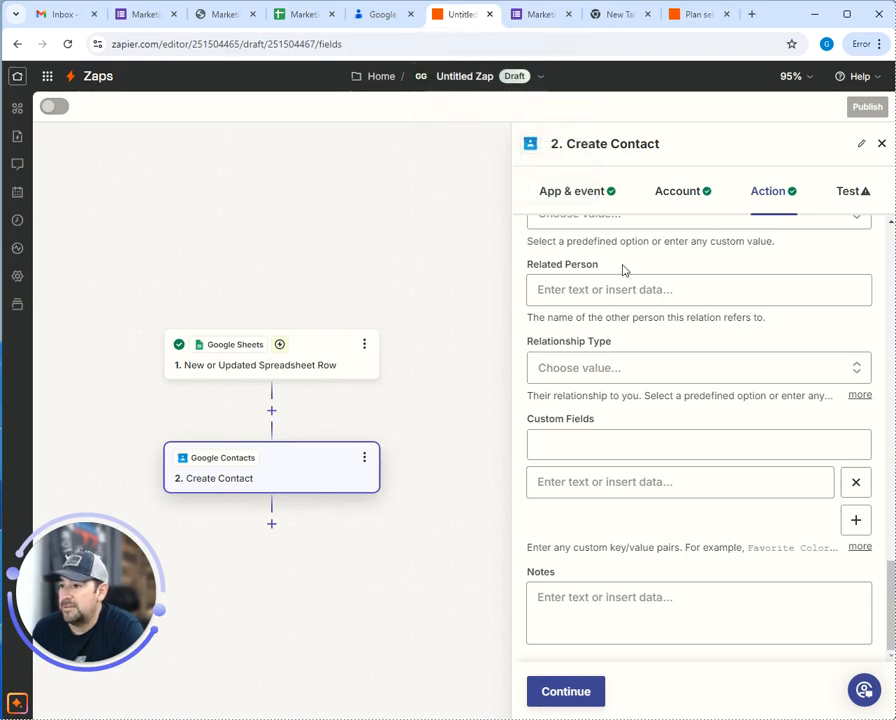
Map the sheet's First Name and Last Name into the contact's First Name and Last Name
scroll(622, 270, "up", 10)
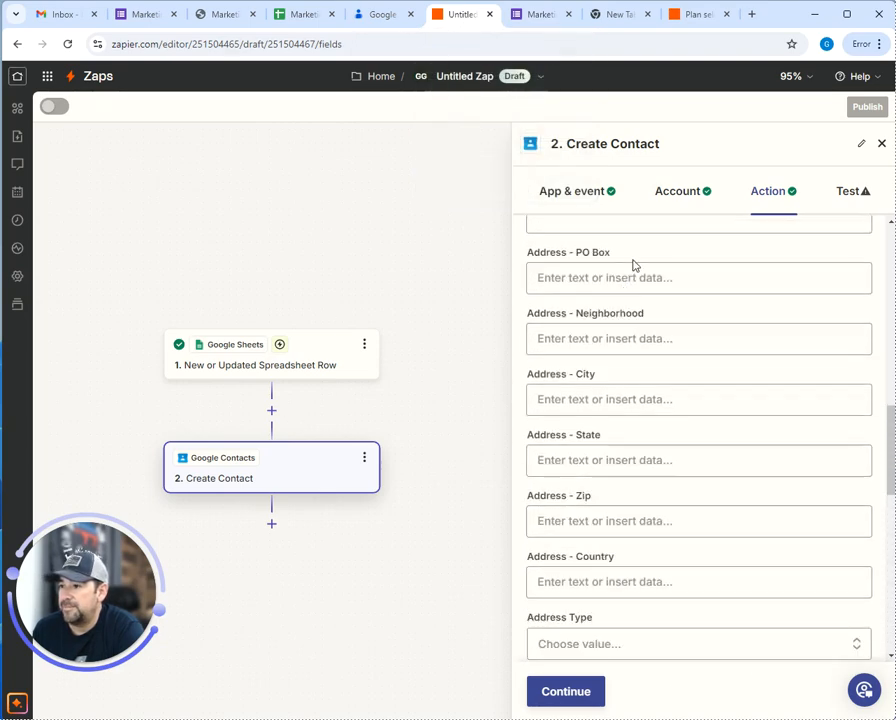
scroll(632, 270, "up", 8)
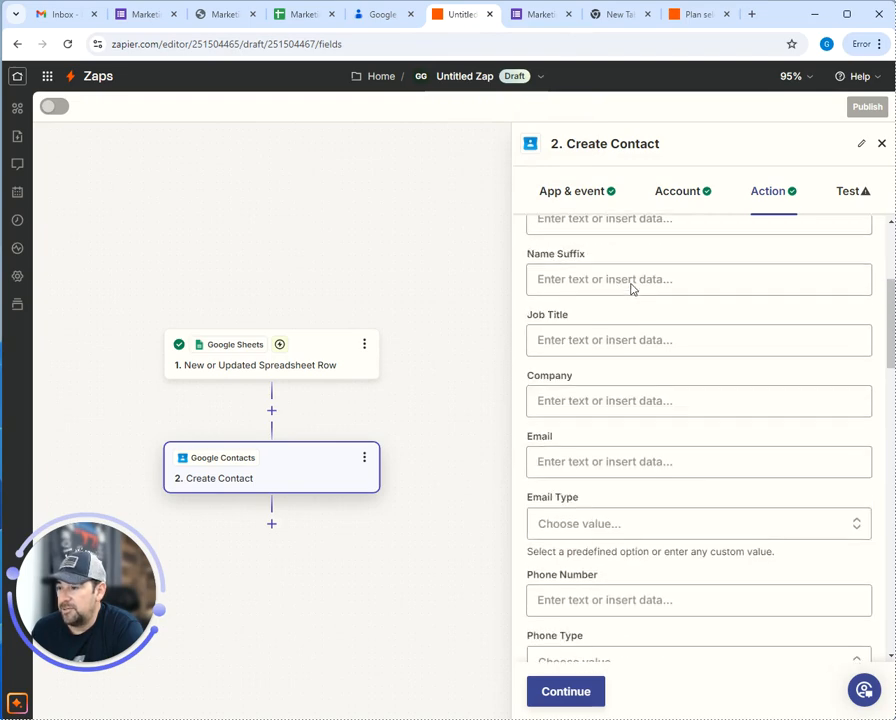
scroll(632, 285, "up", 3)
left_click(620, 297)
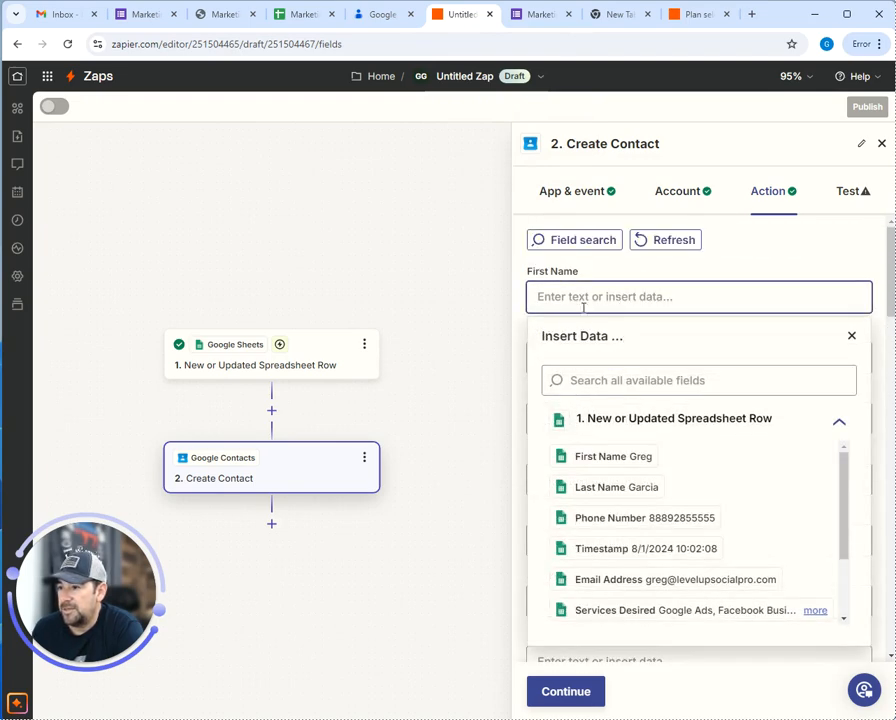
left_click(604, 465)
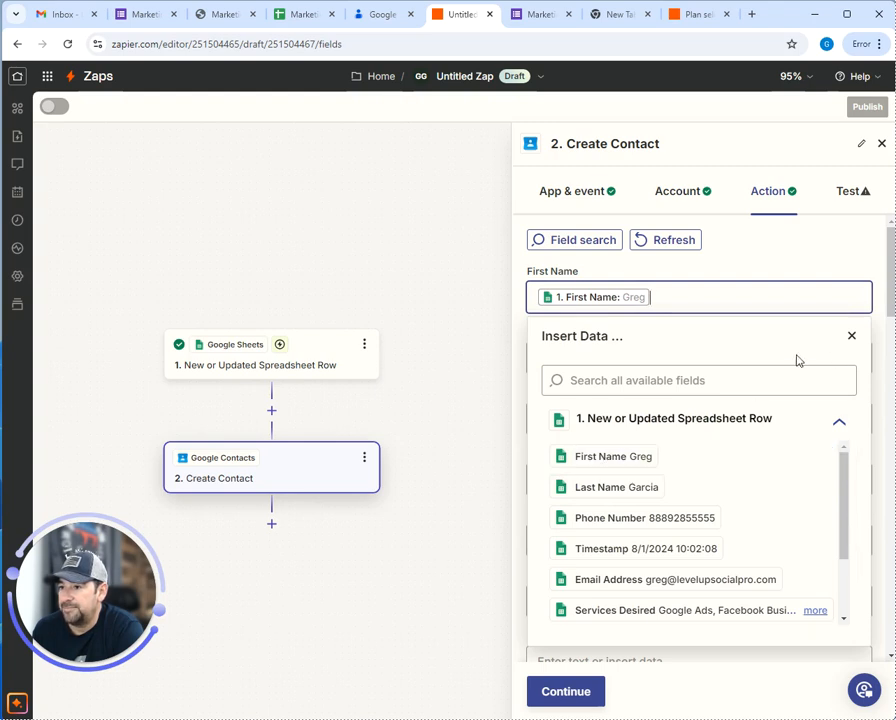
left_click(852, 338)
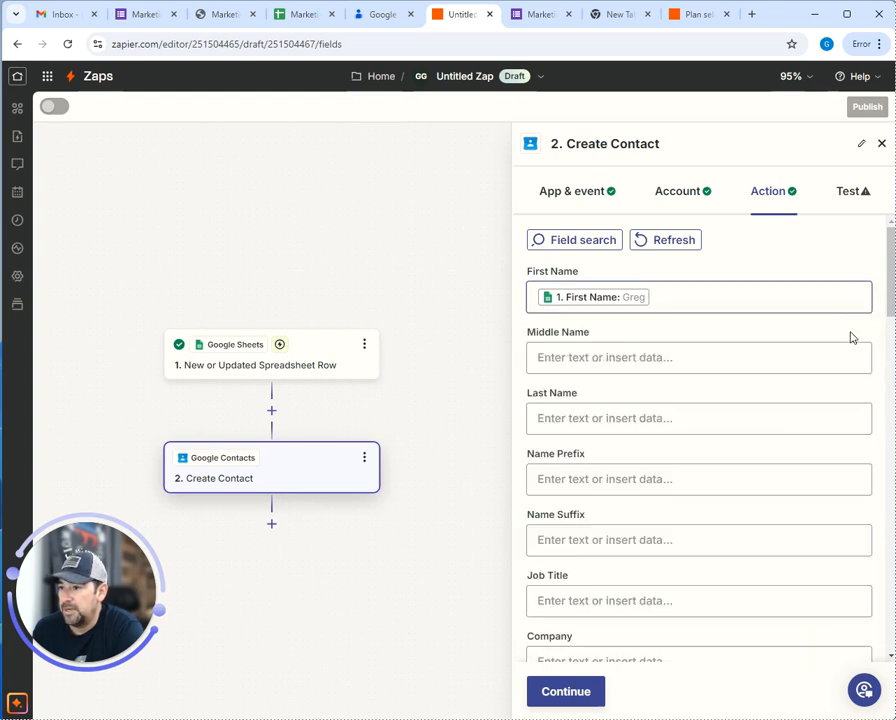
left_click(592, 418)
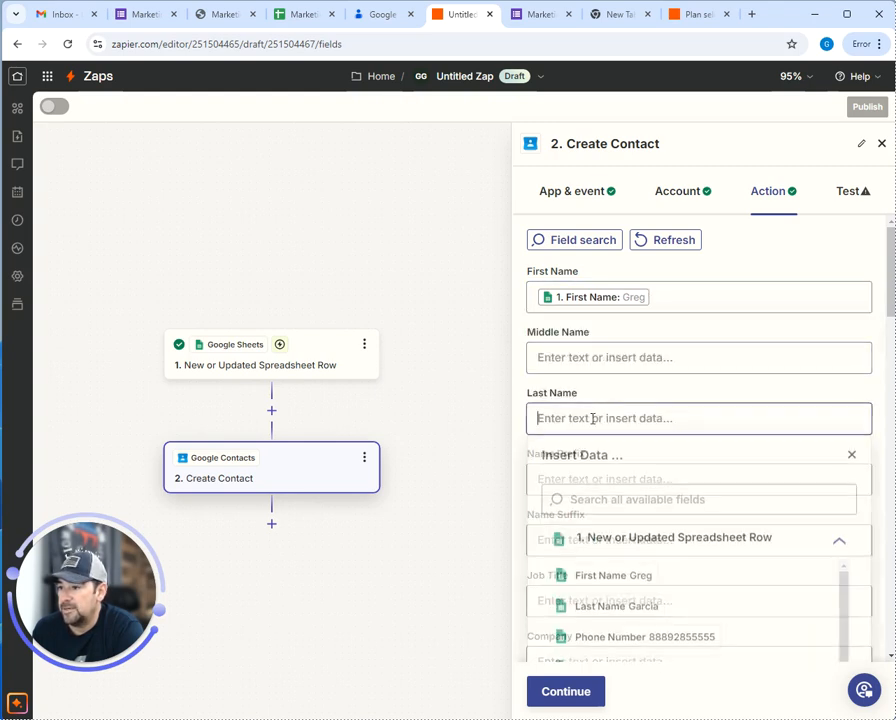
left_click(620, 609)
Map the row's Email Address into Email and Phone Number into Phone Number
scroll(742, 345, "down", 5)
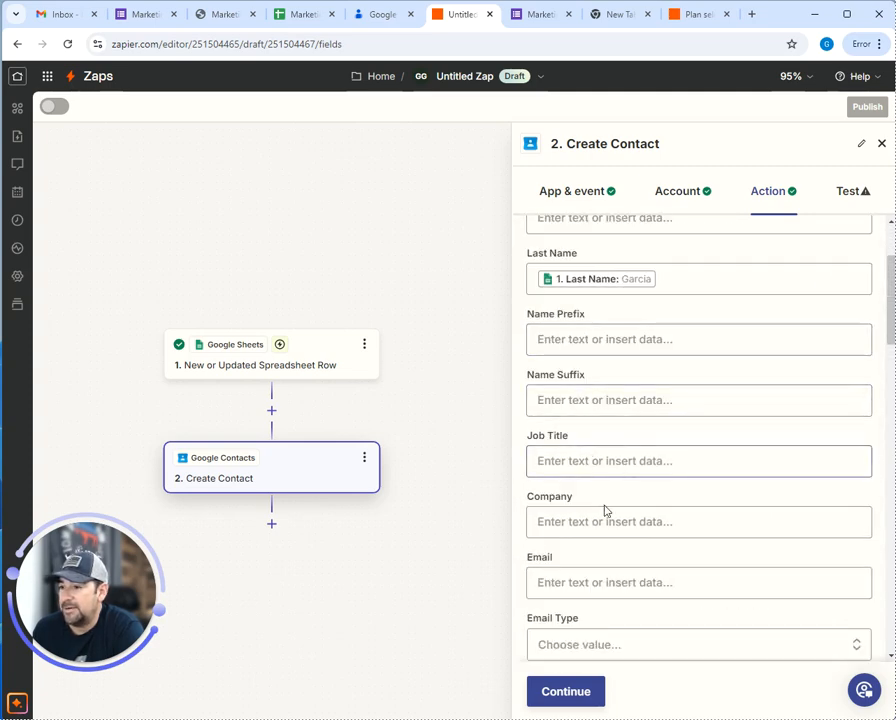
scroll(604, 505, "down", 1)
scroll(590, 420, "down", 2)
scroll(586, 410, "down", 2)
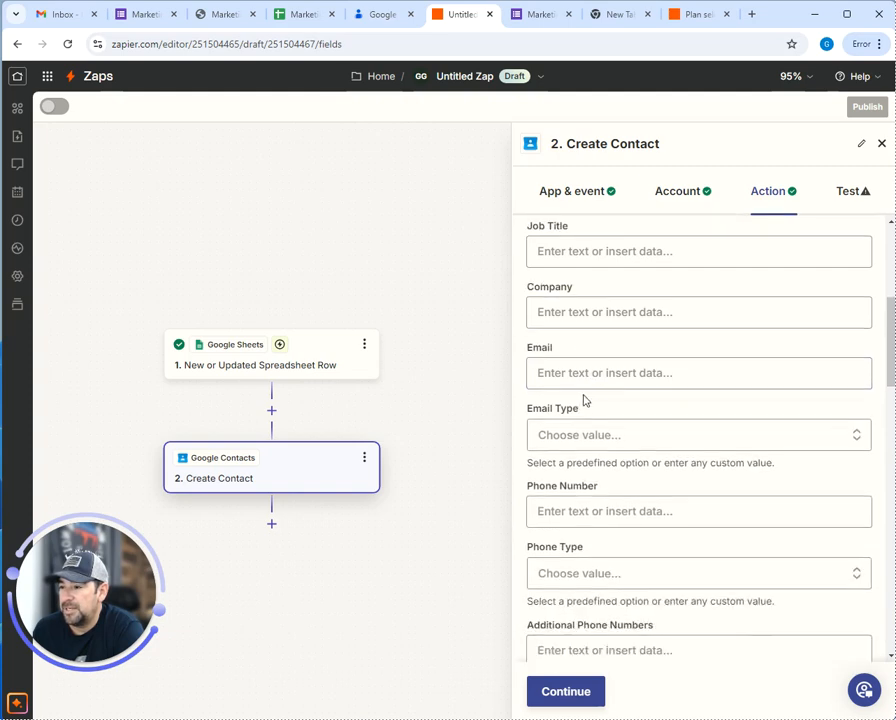
left_click(615, 373)
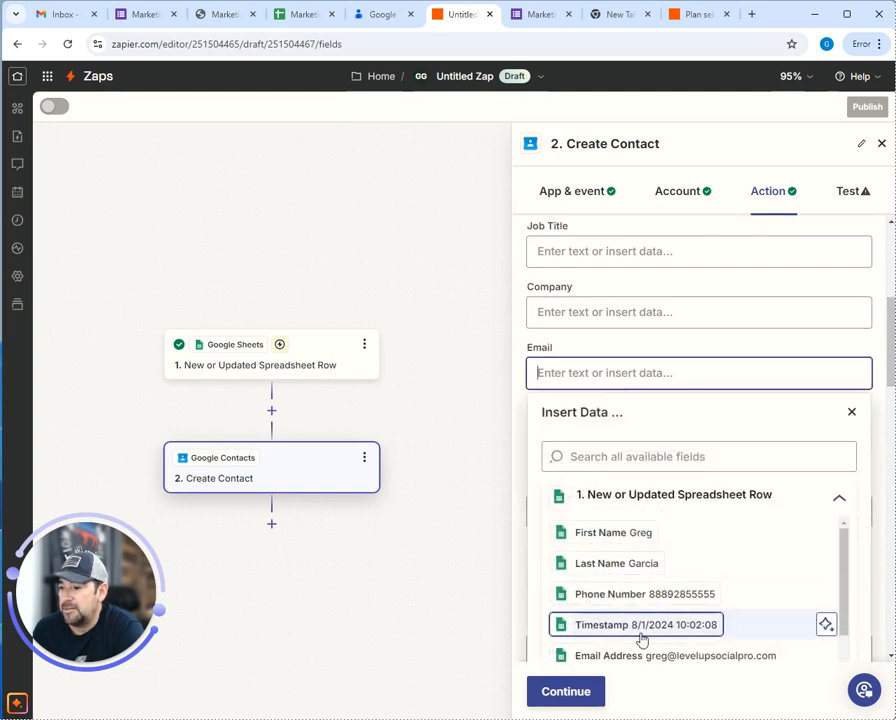
left_click(640, 655)
left_click(666, 595)
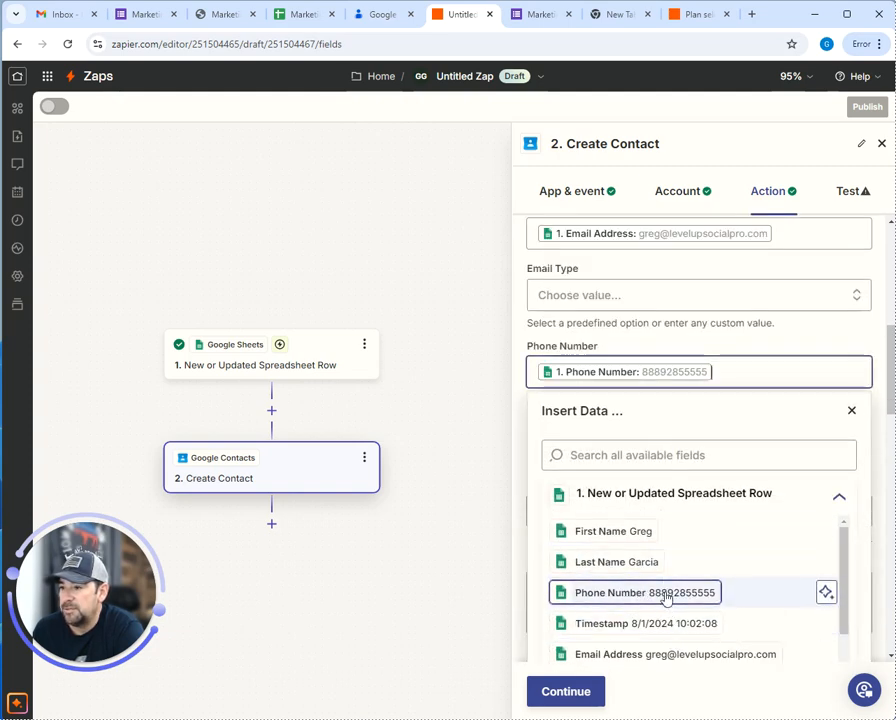
Review the remaining Create Contact fields, then go back to the Marketing Clients List form
scroll(600, 380, "down", 10)
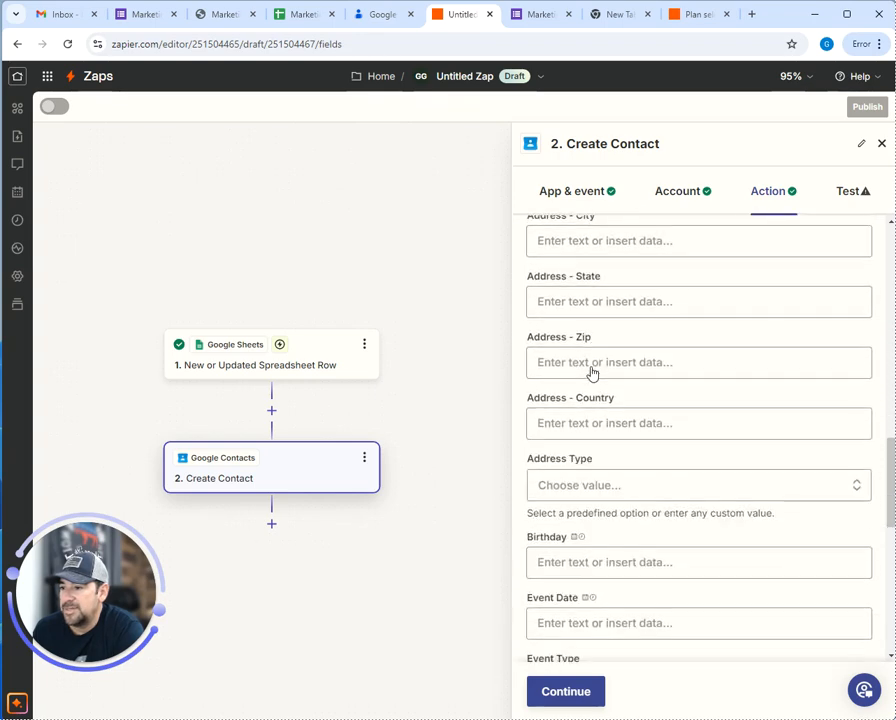
scroll(591, 373, "down", 5)
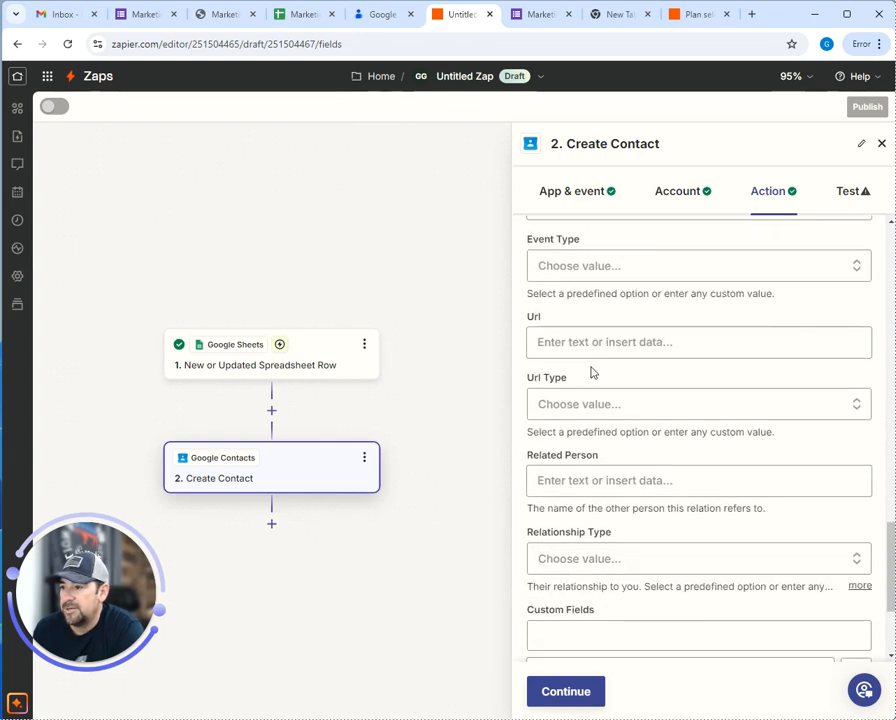
scroll(591, 373, "down", 2)
scroll(592, 368, "down", 1)
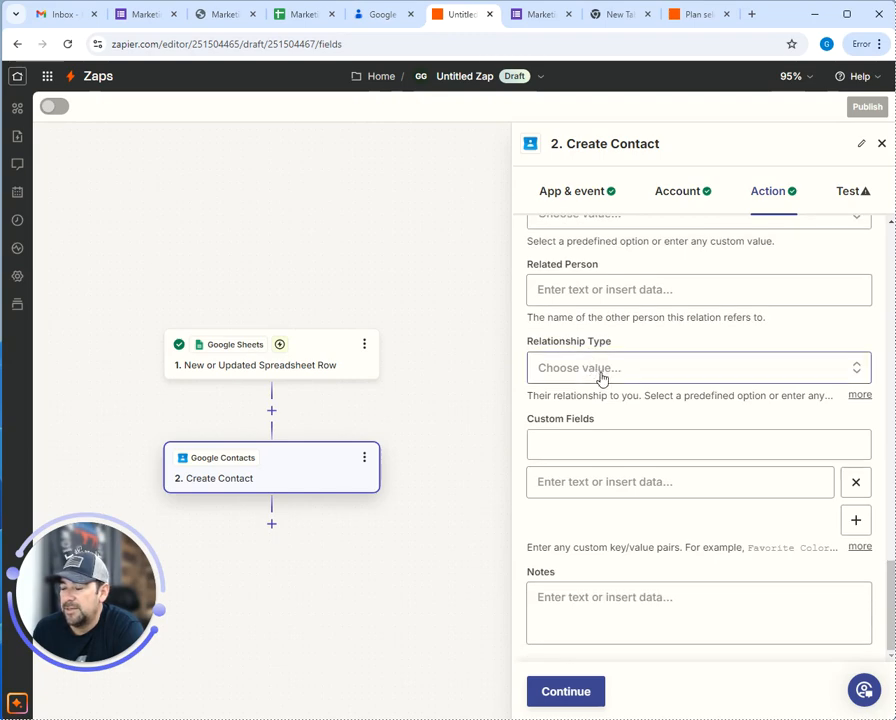
scroll(622, 390, "up", 7)
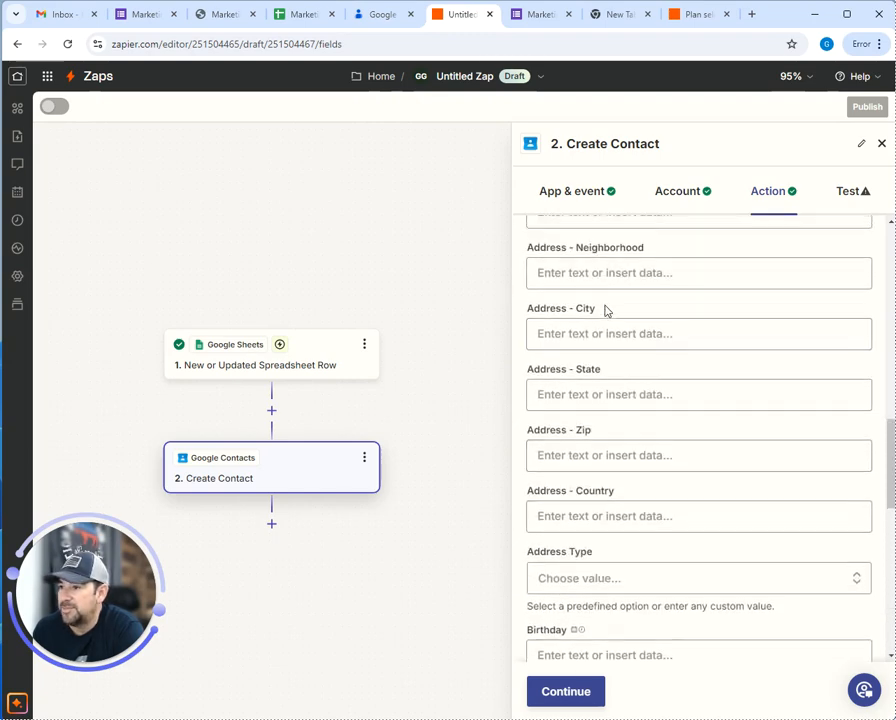
scroll(604, 306, "up", 1)
scroll(586, 305, "up", 5)
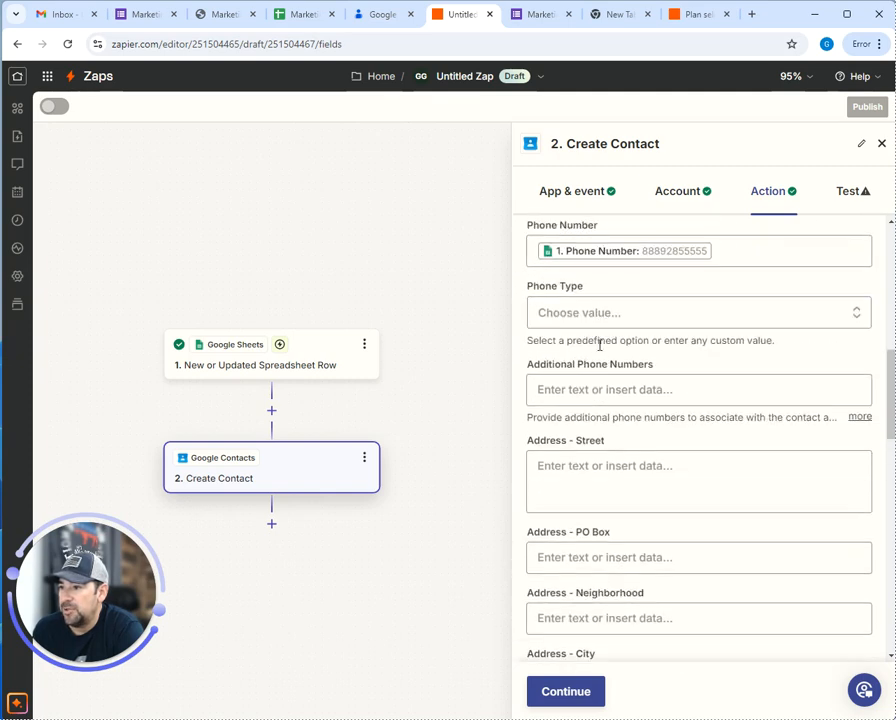
scroll(562, 480, "down", 3)
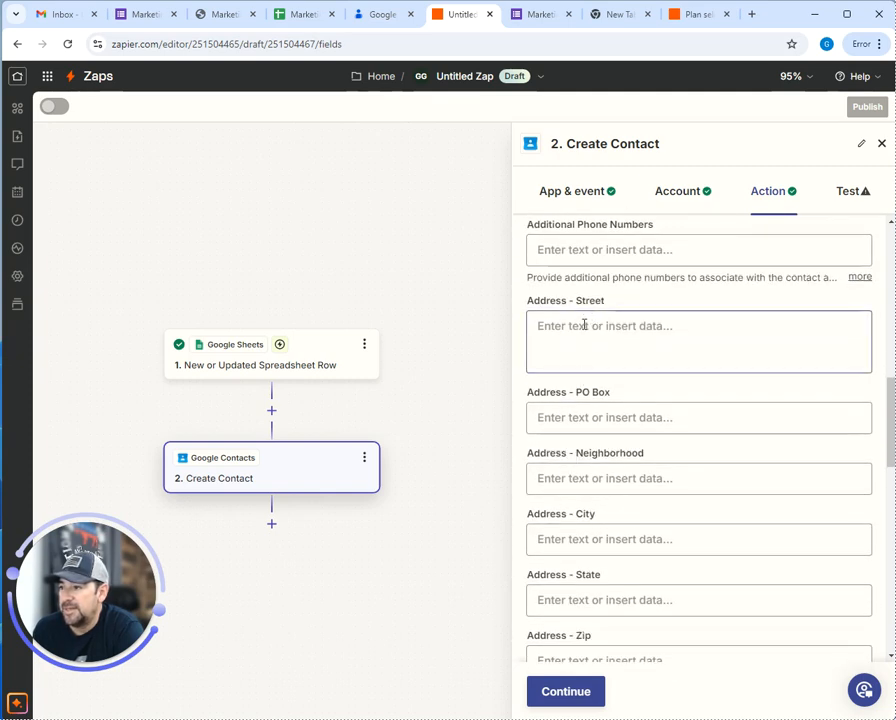
left_click(152, 18)
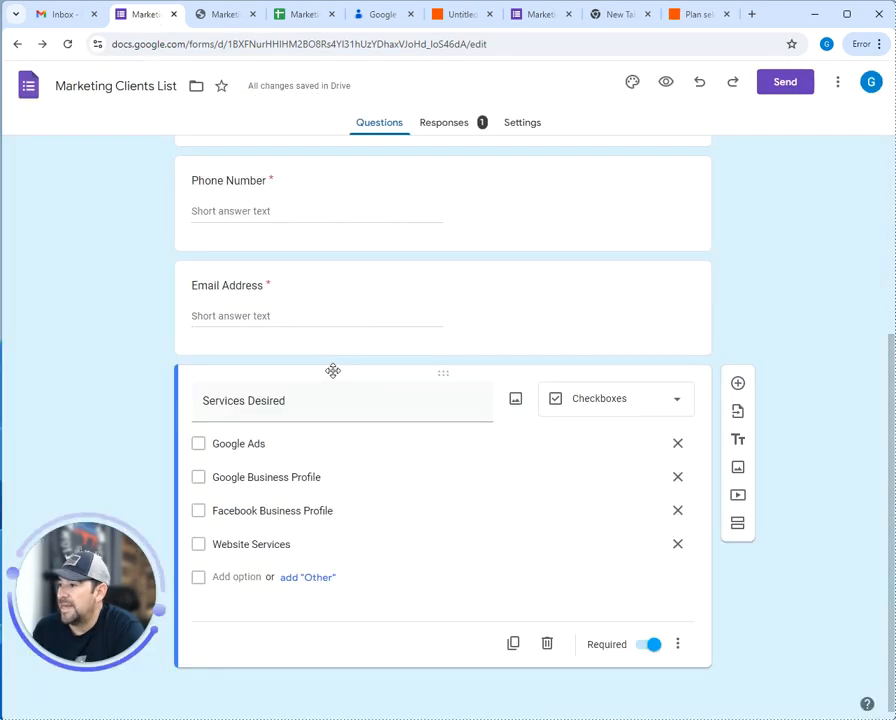
Check the form's questions, including Services Desired, and return to the Zap's Create Contact settings
scroll(332, 370, "up", 3)
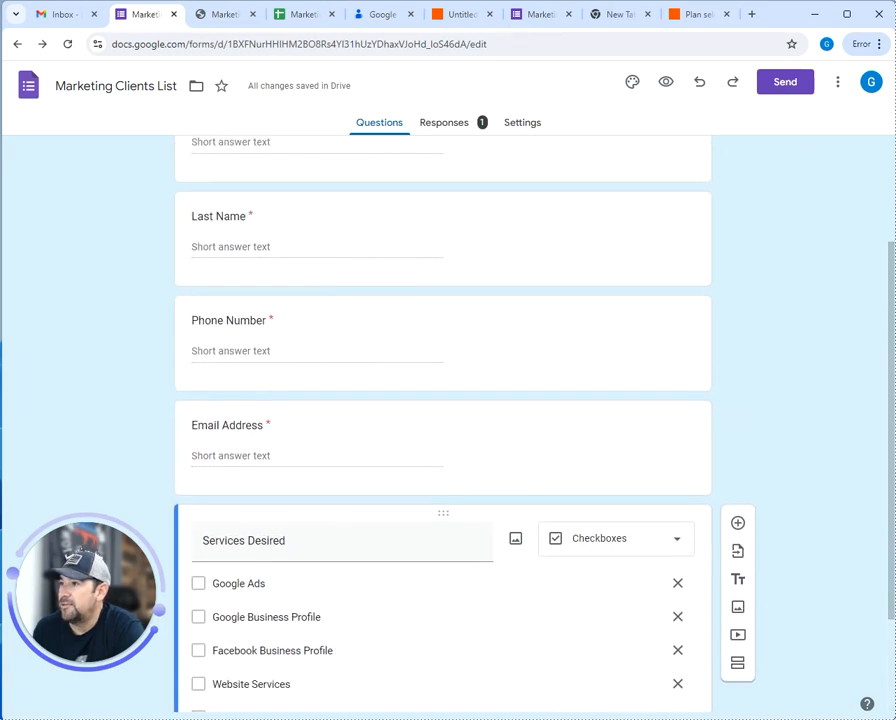
left_click(460, 20)
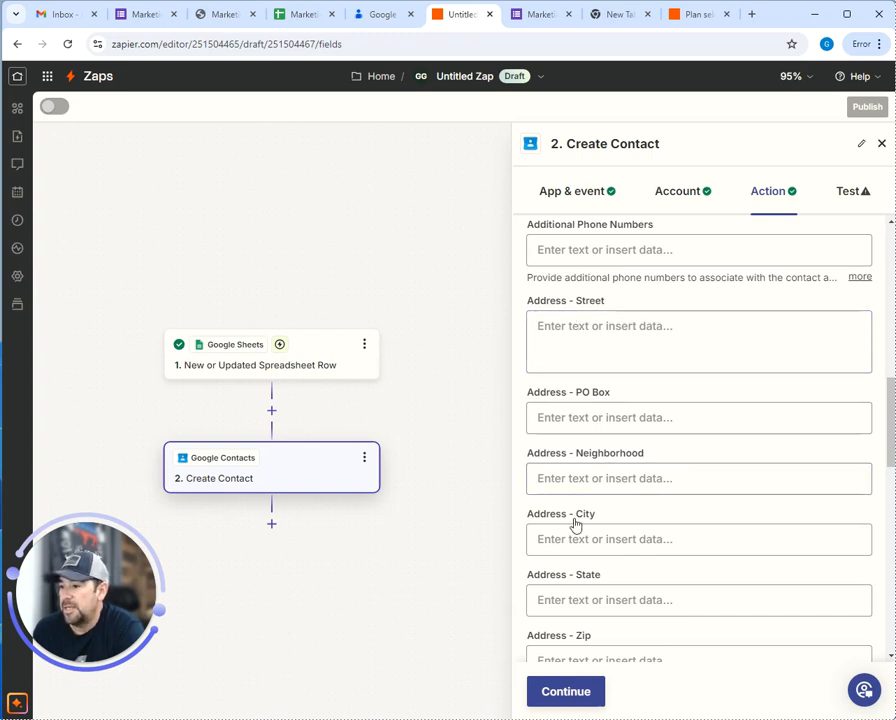
Fill the contact's Notes field with the row's Services Desired value
scroll(613, 537, "down", 2)
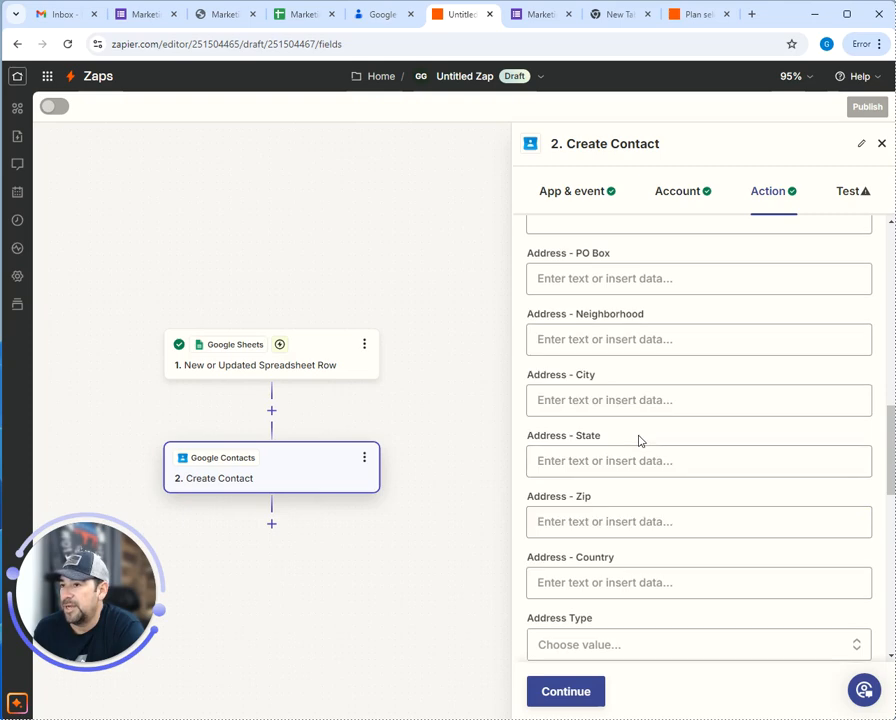
scroll(640, 440, "up", 10)
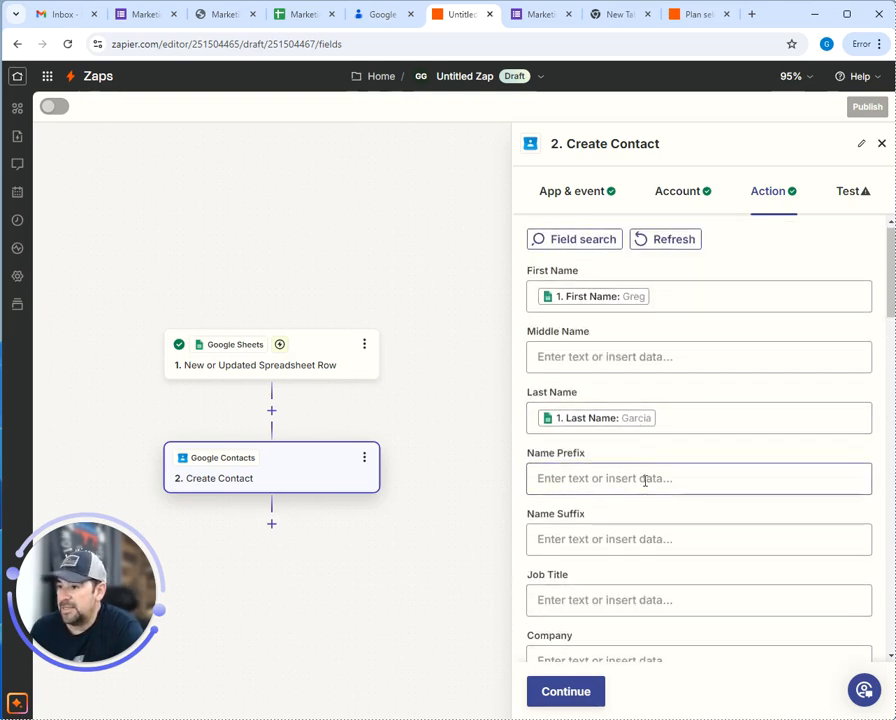
scroll(644, 480, "down", 7)
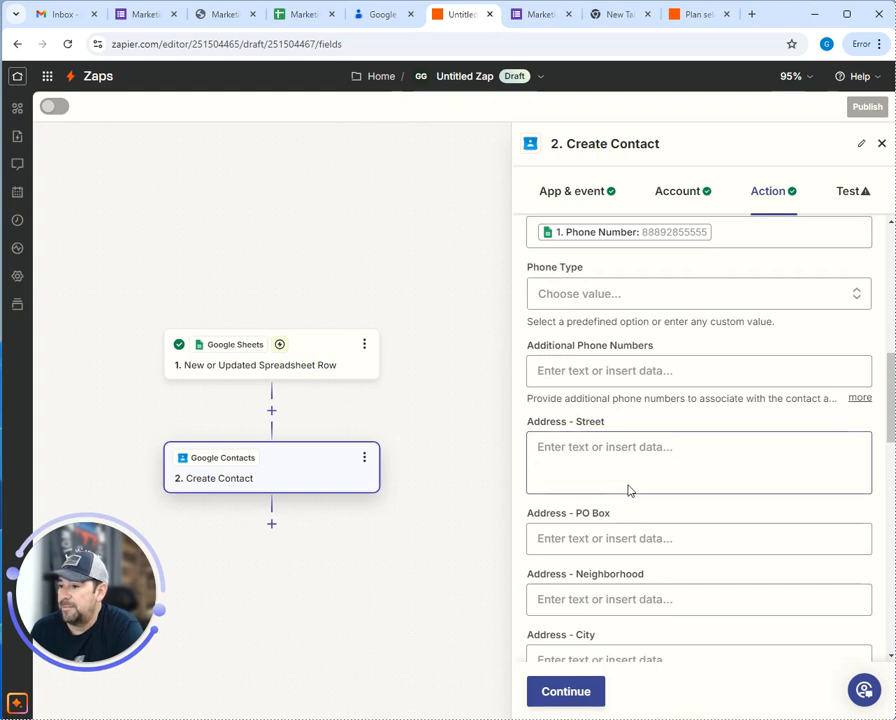
scroll(628, 490, "down", 10)
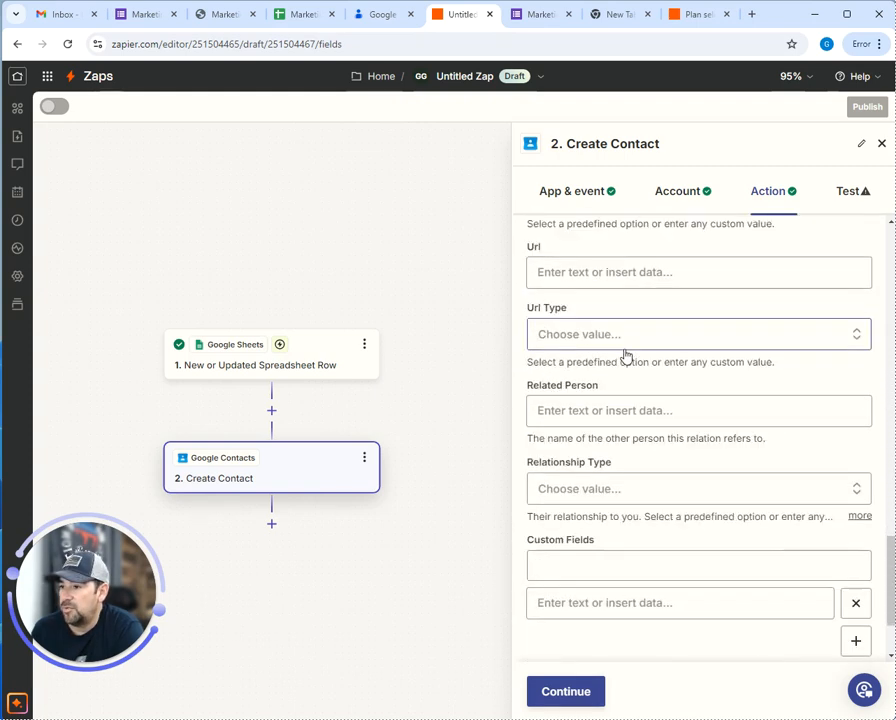
scroll(627, 365, "down", 2)
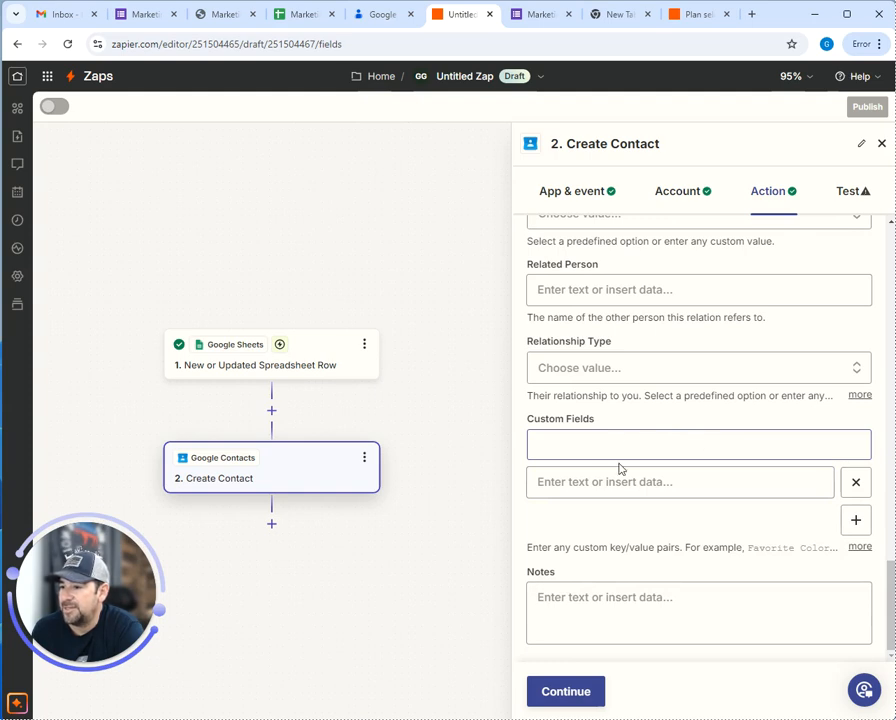
left_click(591, 598)
scroll(698, 600, "down", 2)
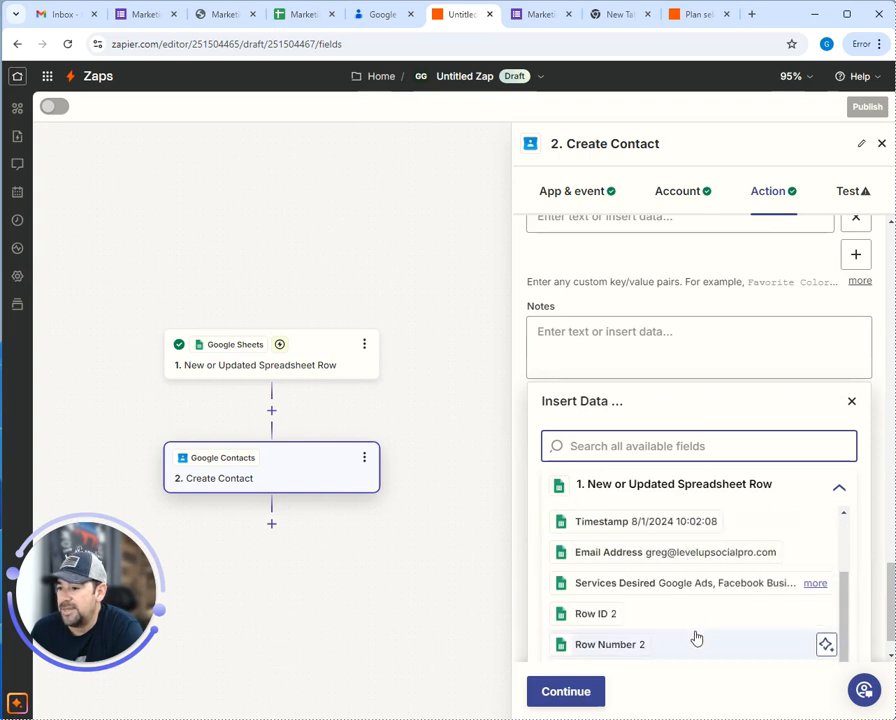
left_click(665, 592)
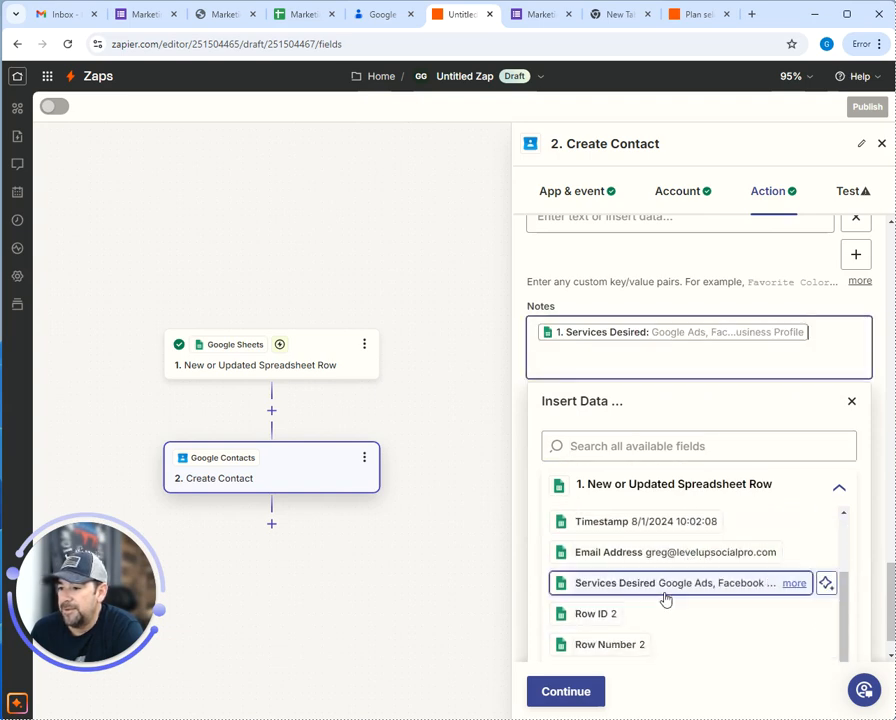
Finish the action setup and test it, sending a sample contact to Google Contacts
left_click(578, 694)
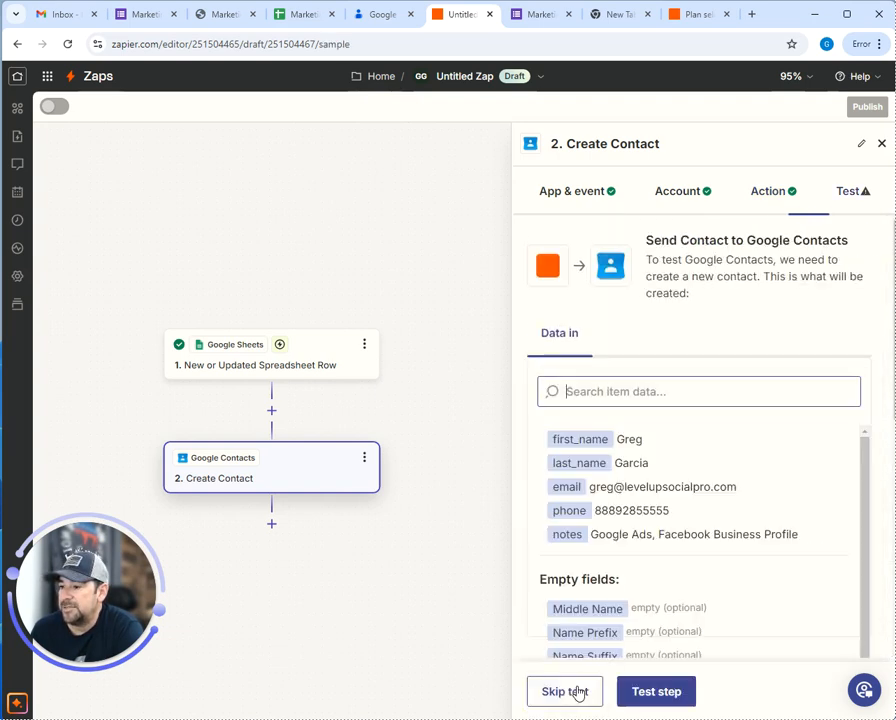
left_click(656, 692)
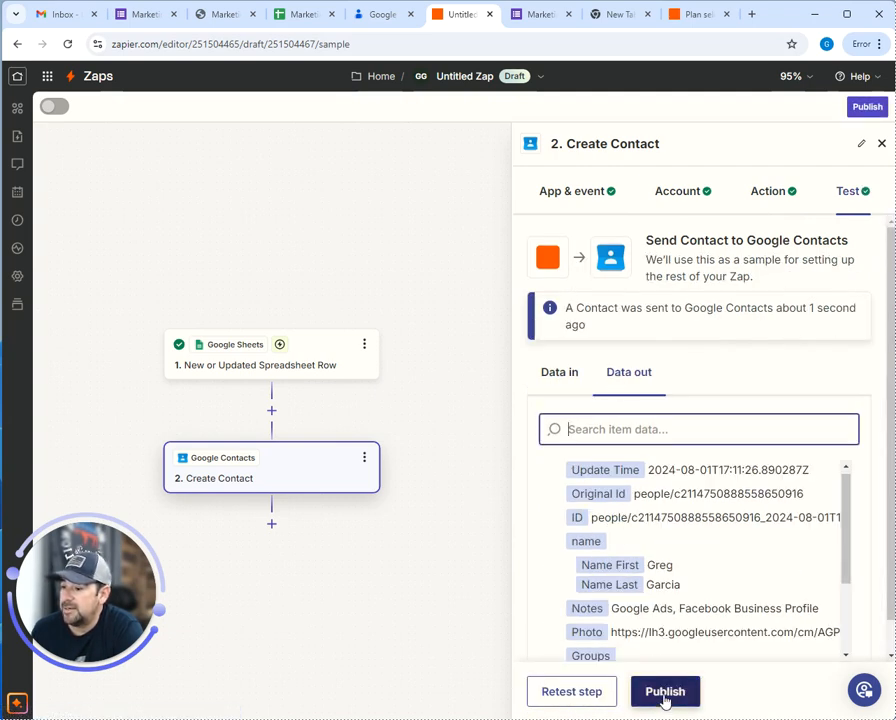
left_click(386, 15)
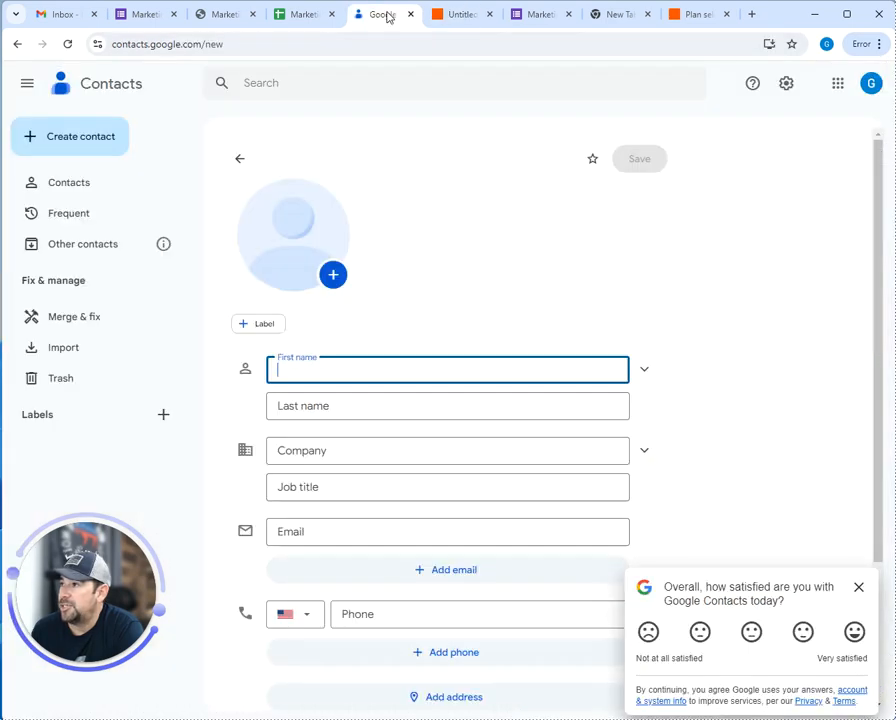
Refresh the full contacts list to confirm the new test contact, then return to the Zap's test results
left_click(87, 197)
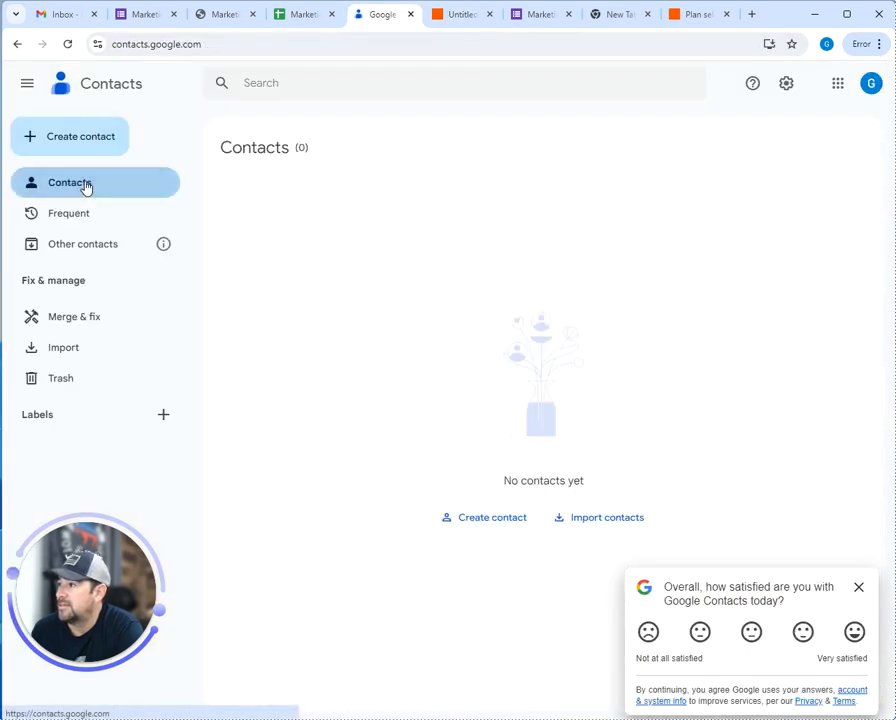
left_click(72, 45)
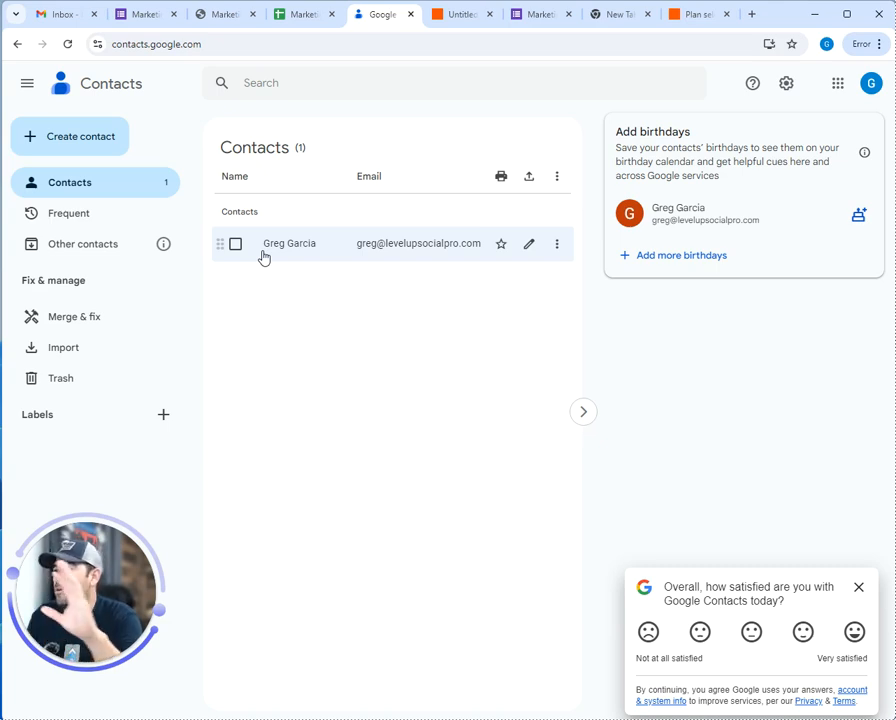
left_click(462, 22)
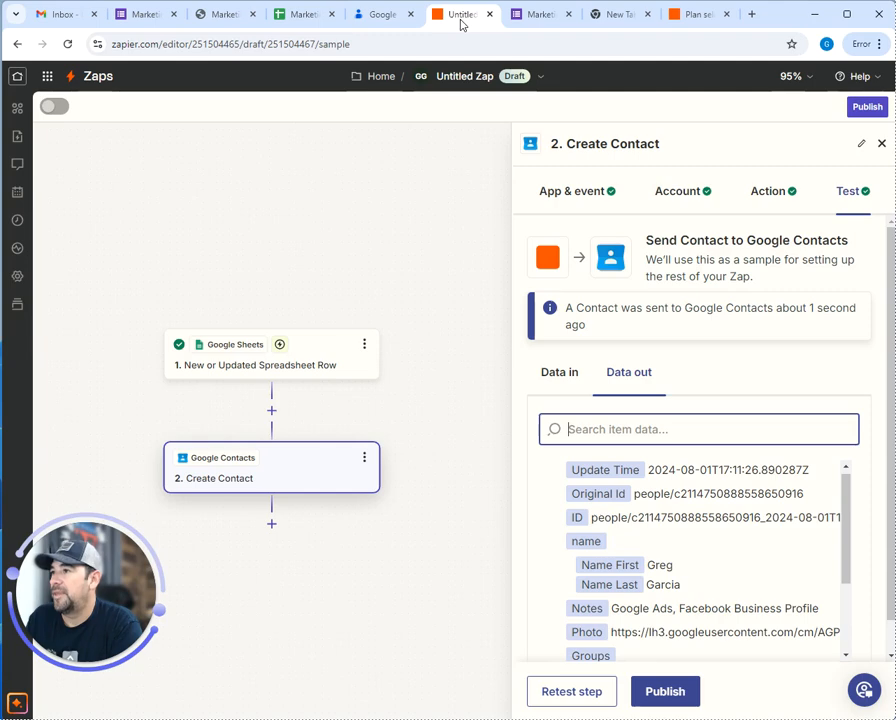
Publish the Zap as version v1, dismiss the 'Your Zap is on!' confirmation, and return to Google Contacts
left_click(665, 691)
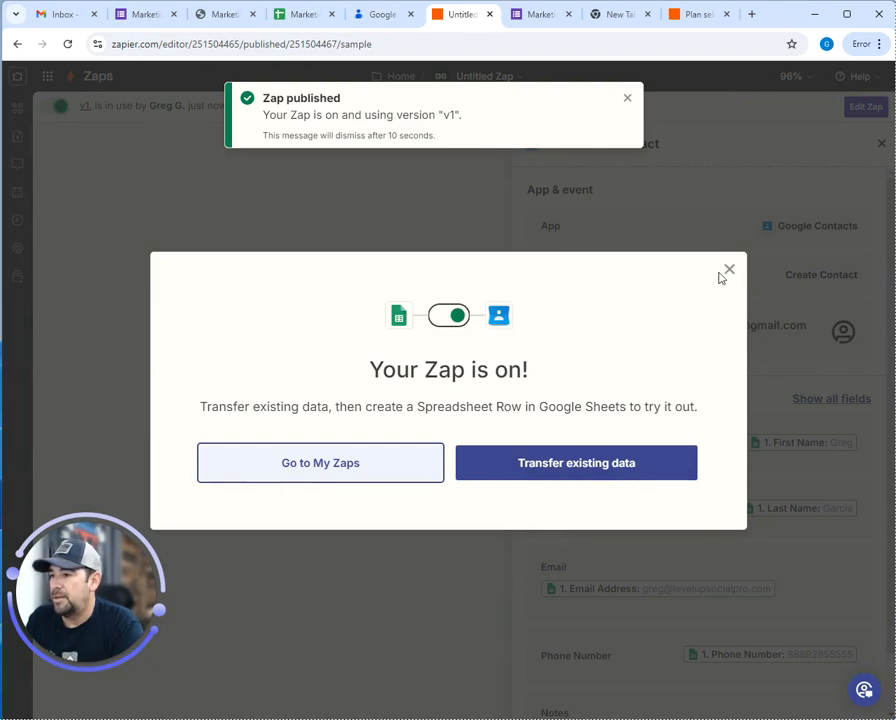
left_click(729, 267)
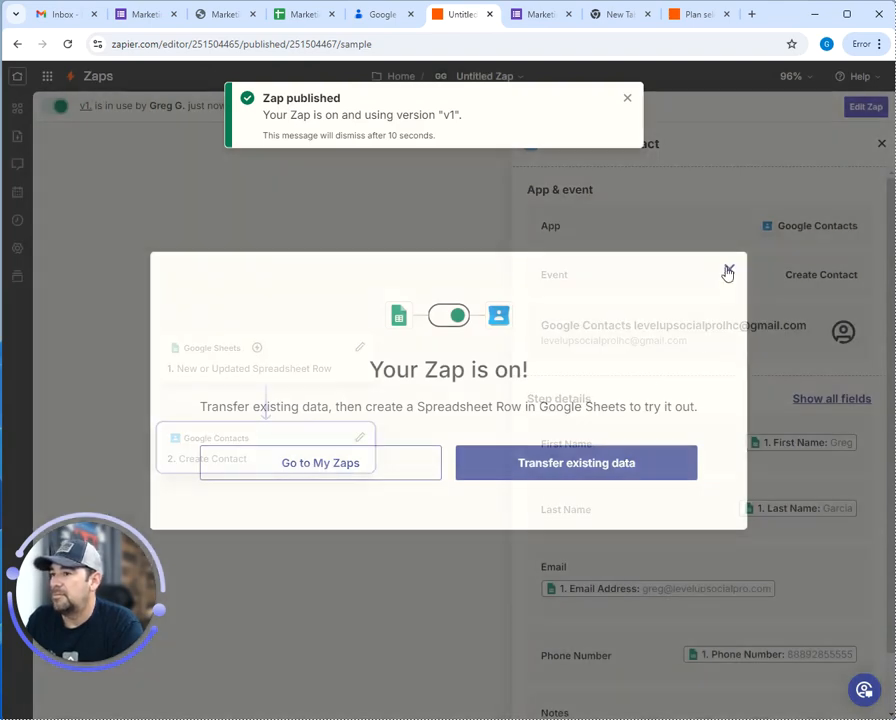
left_click(396, 14)
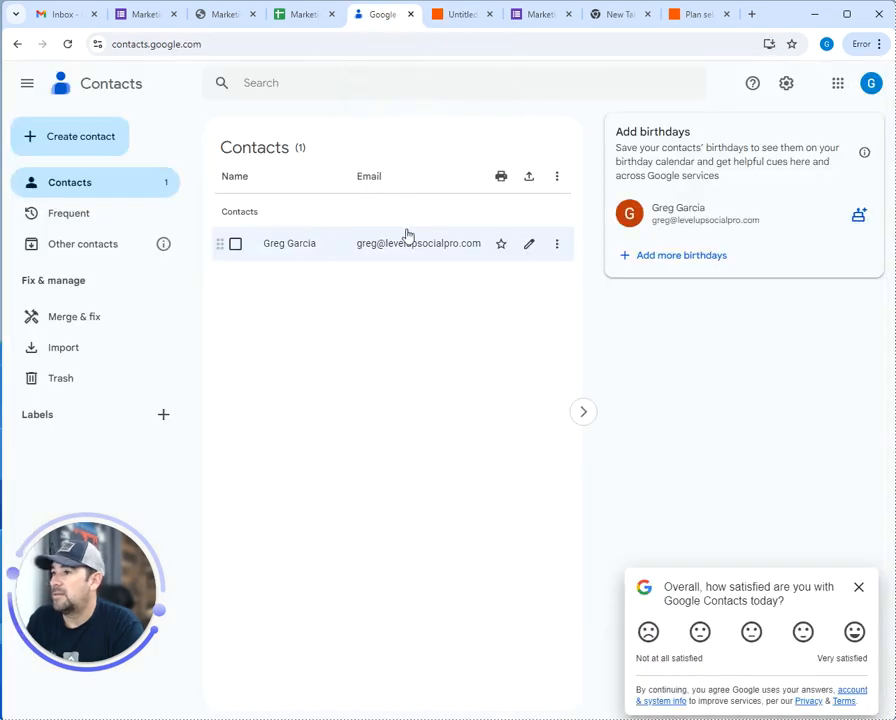